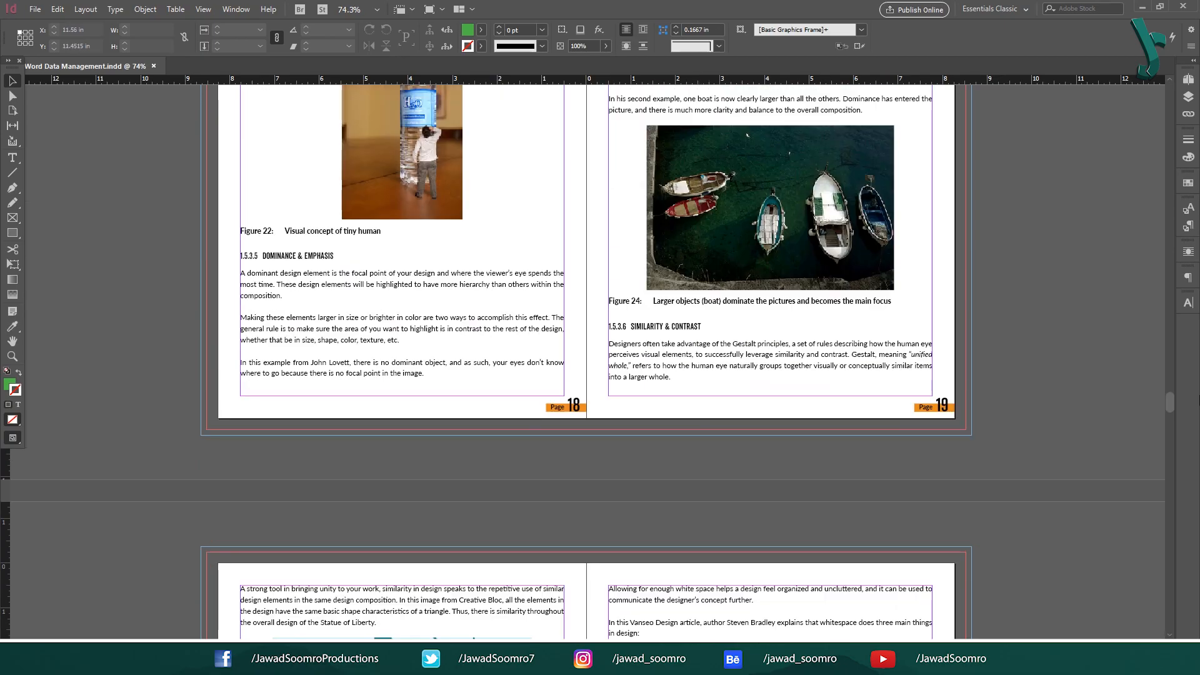
Look over the last pages of the document, and return to the spread with pages II-III.
{"action": "left_click_drag", "start_coordinate": [1168, 399], "coordinate": [1172, 606]}
{"action": "left_click", "coordinate": [1188, 96]}
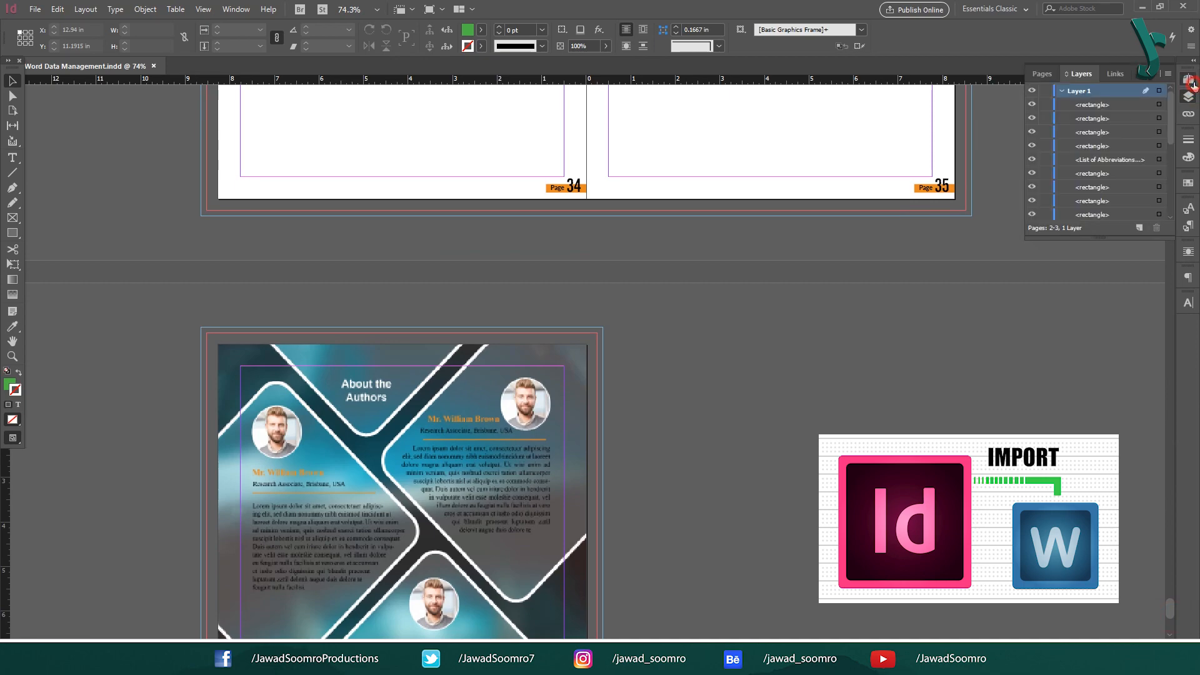
{"action": "left_click", "coordinate": [1189, 79]}
{"action": "double_click", "coordinate": [1095, 179]}
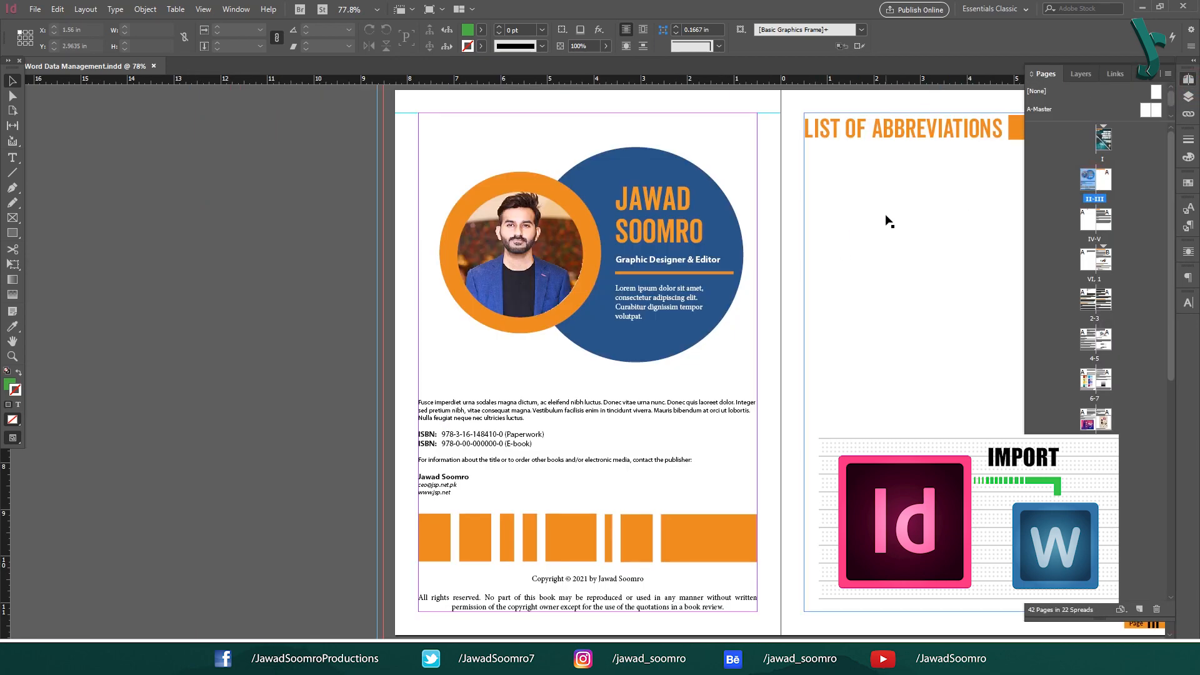
{"action": "left_click", "coordinate": [1157, 73]}
{"action": "left_click", "coordinate": [774, 305]}
{"action": "scroll", "coordinate": [928, 325], "scroll_direction": "down", "scroll_amount": 3}
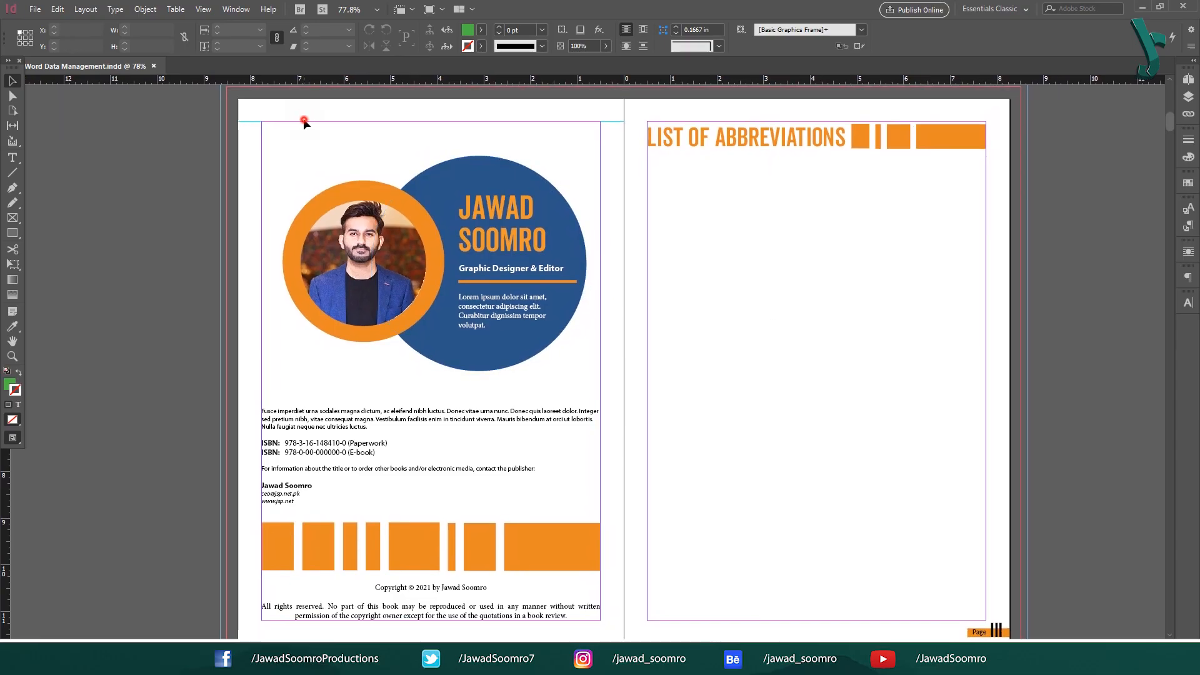
Insert 2 pages after page III using the A-Master.
{"action": "left_click", "coordinate": [1188, 79]}
{"action": "left_click", "coordinate": [1089, 182]}
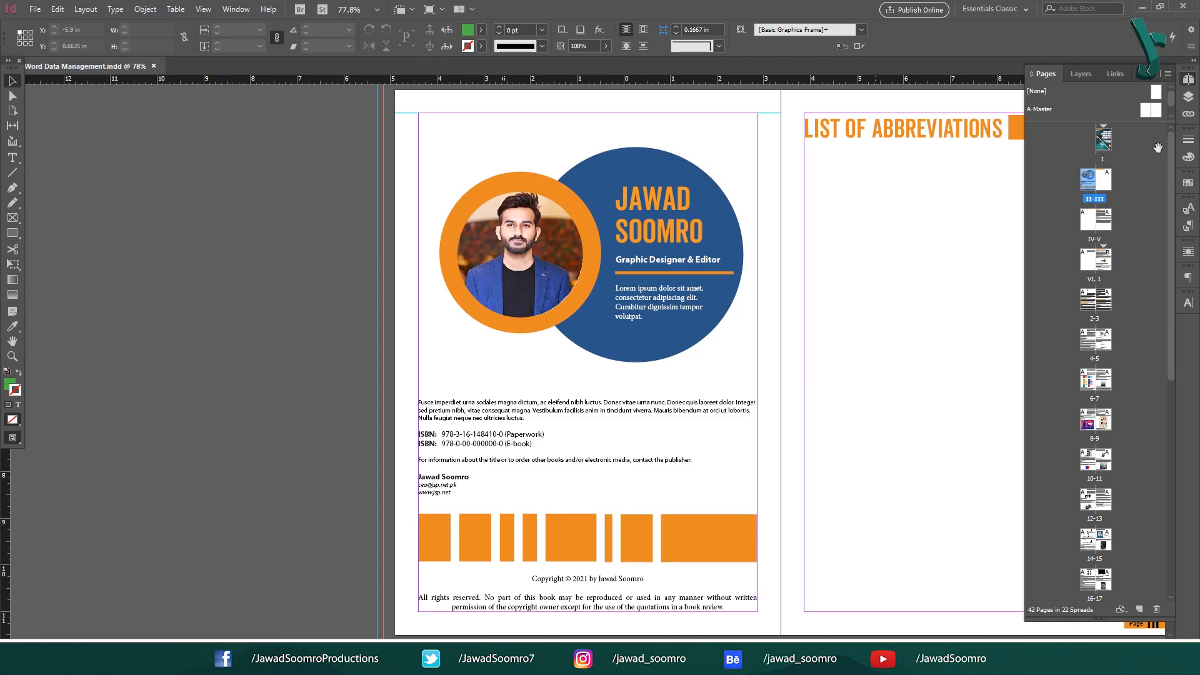
{"action": "left_click", "coordinate": [457, 144]}
{"action": "left_click", "coordinate": [86, 9]}
{"action": "left_click", "coordinate": [338, 37]}
{"action": "left_click", "coordinate": [698, 320]}
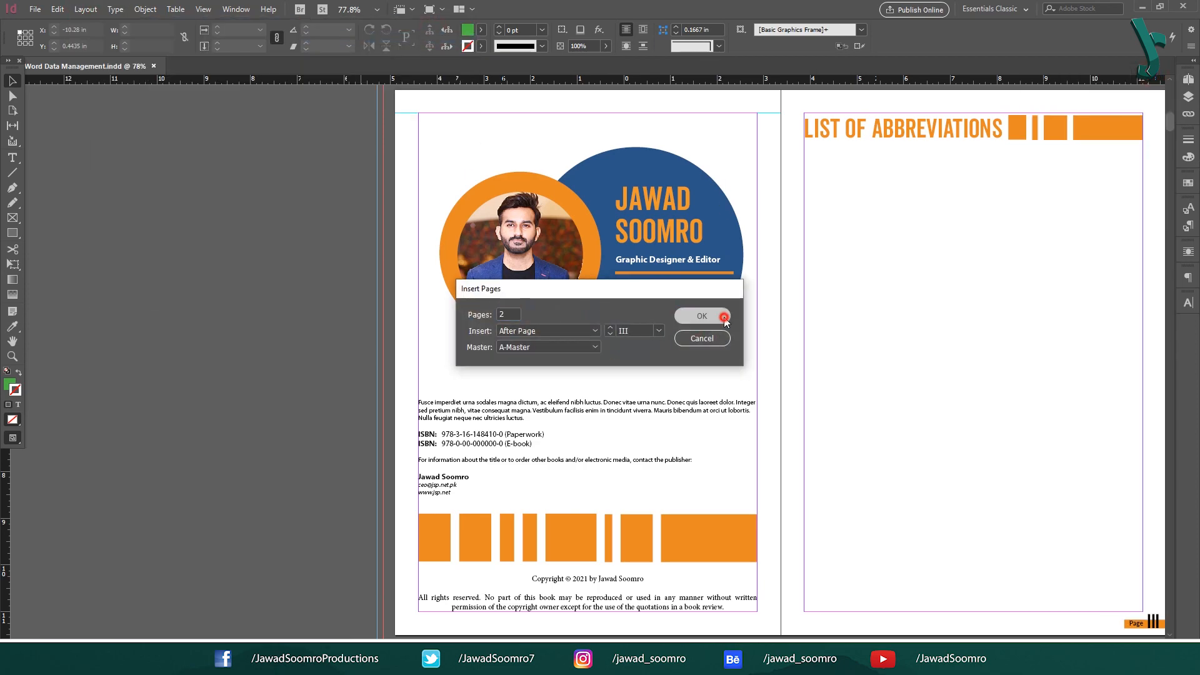
{"action": "key", "text": "ctrl+minus"}
{"action": "key", "text": "ctrl+minus"}
{"action": "key", "text": "ctrl+minus"}
{"action": "key", "text": "ctrl+minus"}
{"action": "key", "text": "ctrl+minus"}
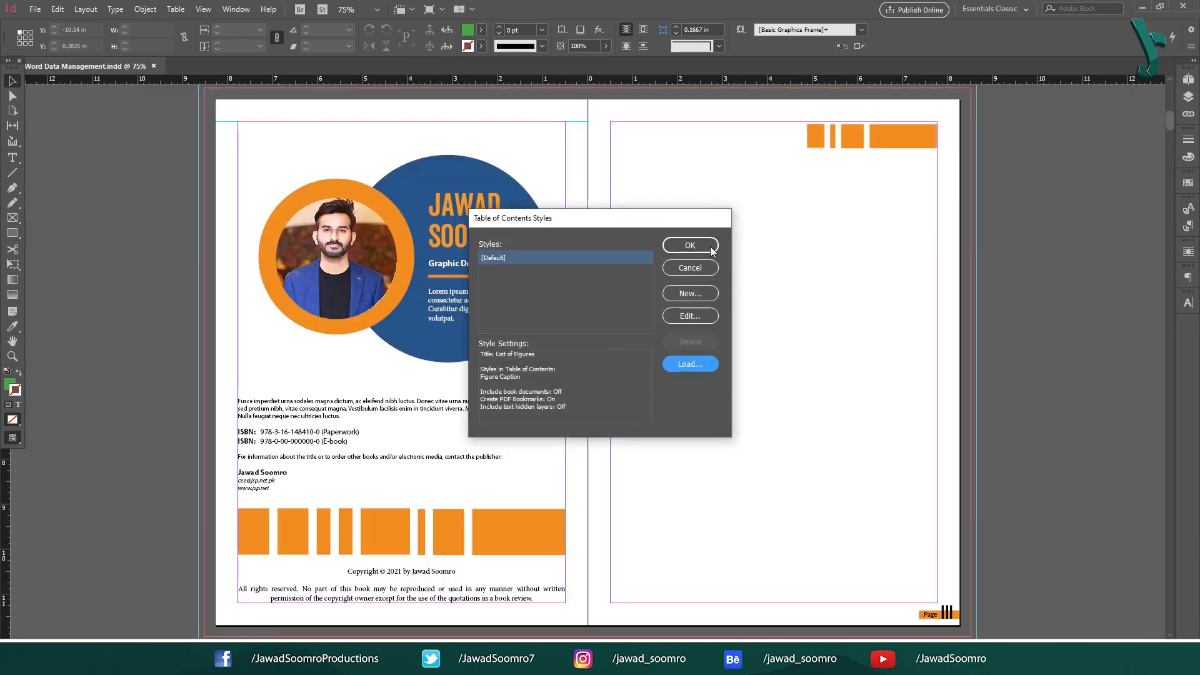
{"action": "left_click", "coordinate": [690, 245]}
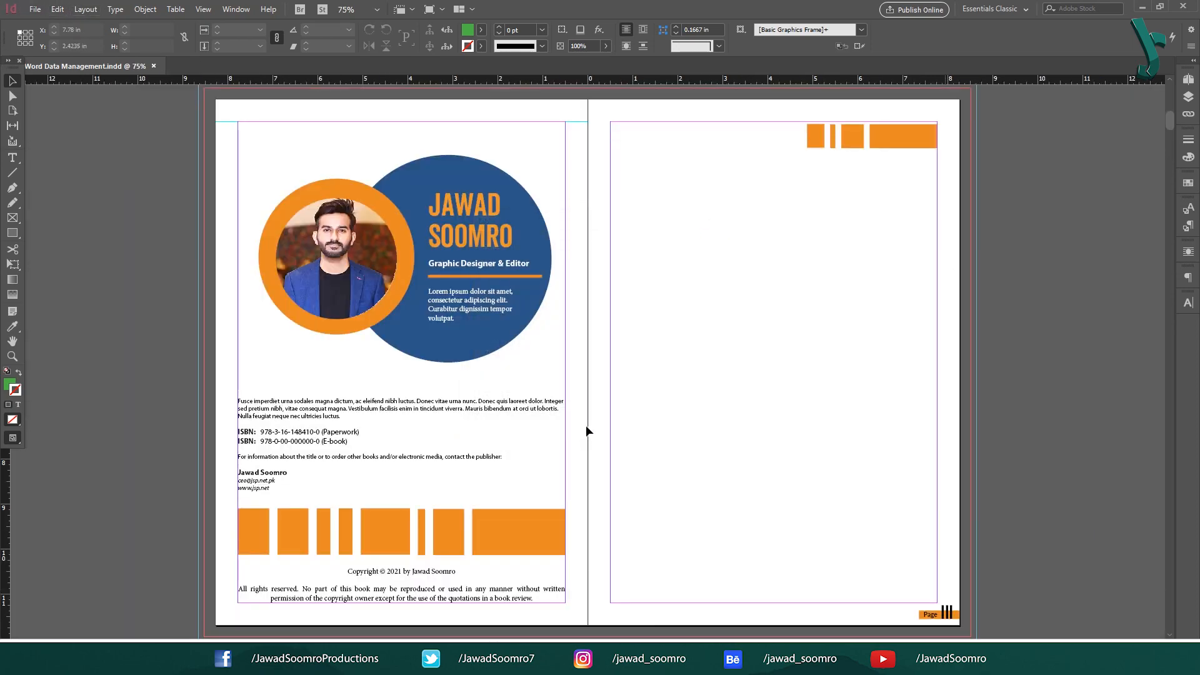
Create a new table of contents style named "Table of Contents" and give it the title "Table of Contents".
{"action": "left_click", "coordinate": [100, 10]}
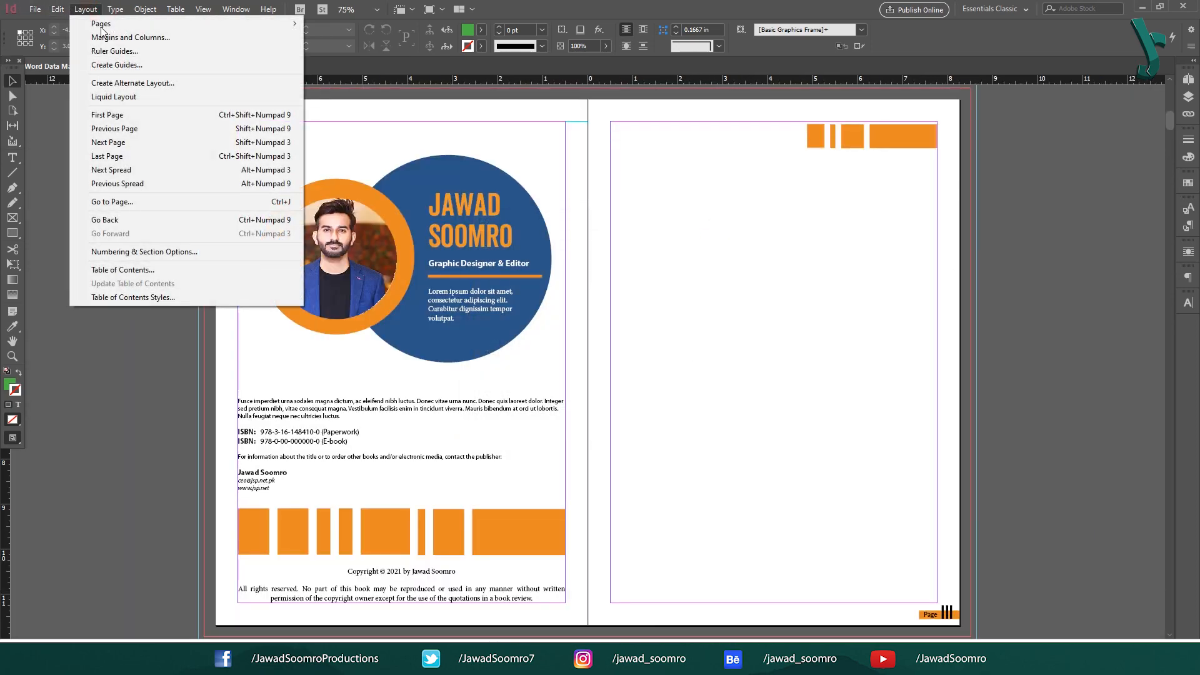
{"action": "left_click", "coordinate": [118, 298]}
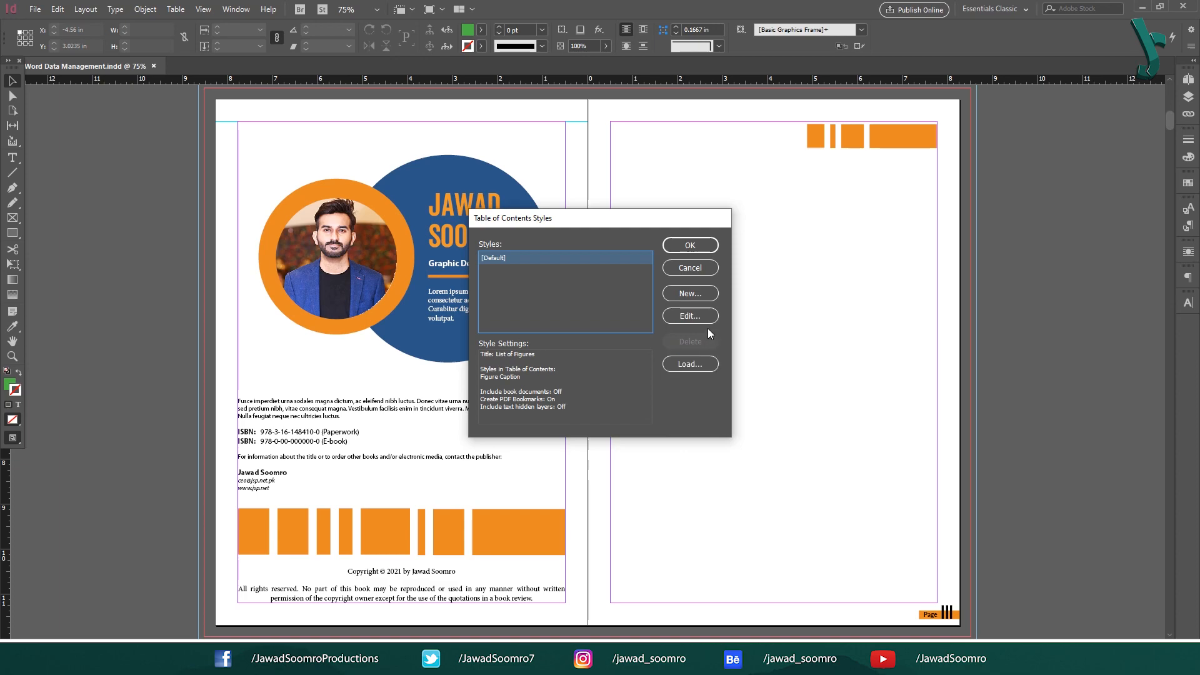
{"action": "left_click", "coordinate": [690, 293]}
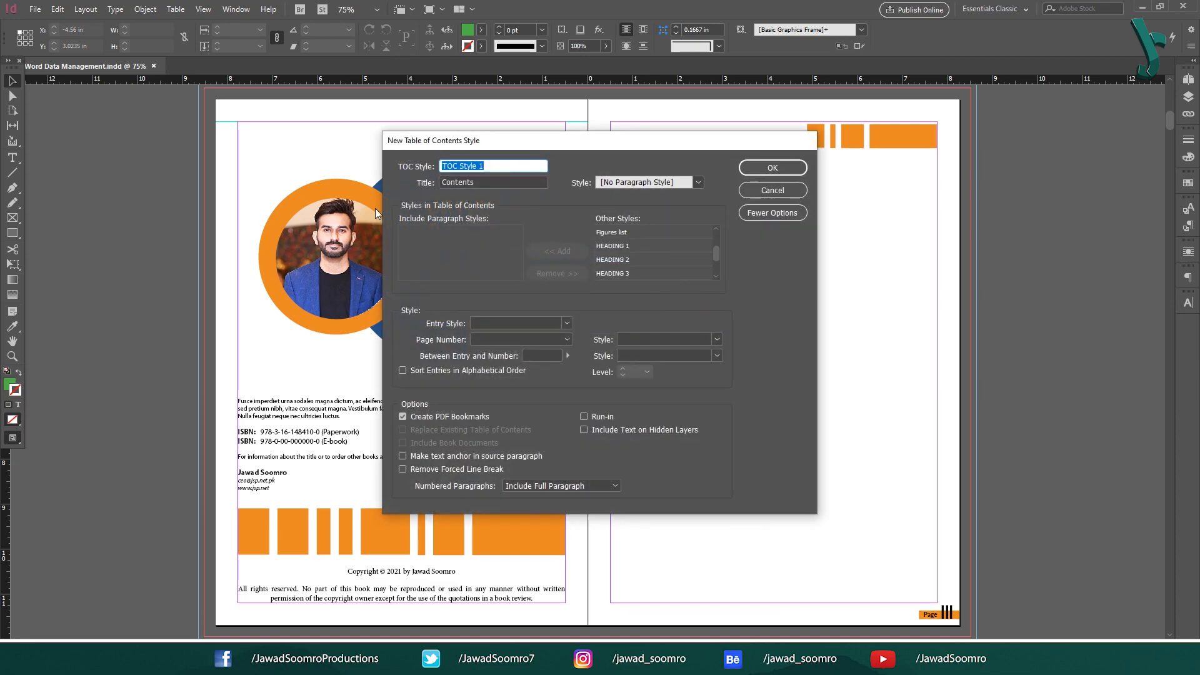
{"action": "type", "text": "Table of Contents"}
{"action": "left_click", "coordinate": [442, 183]}
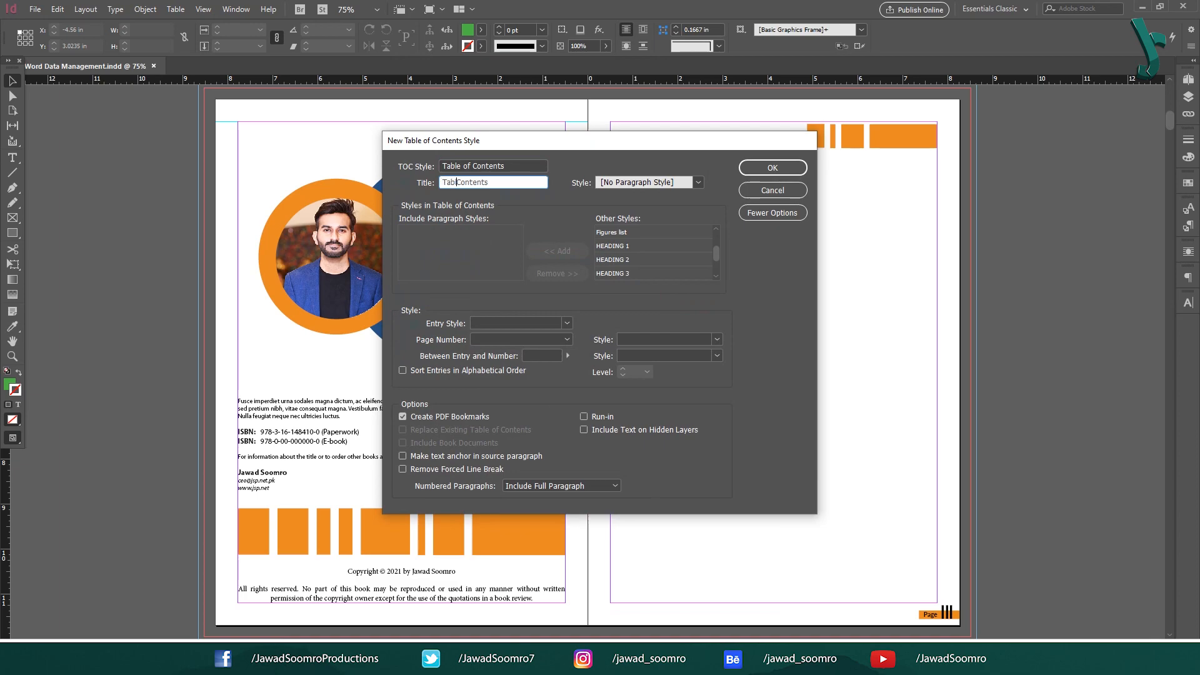
{"action": "left_click", "coordinate": [445, 241]}
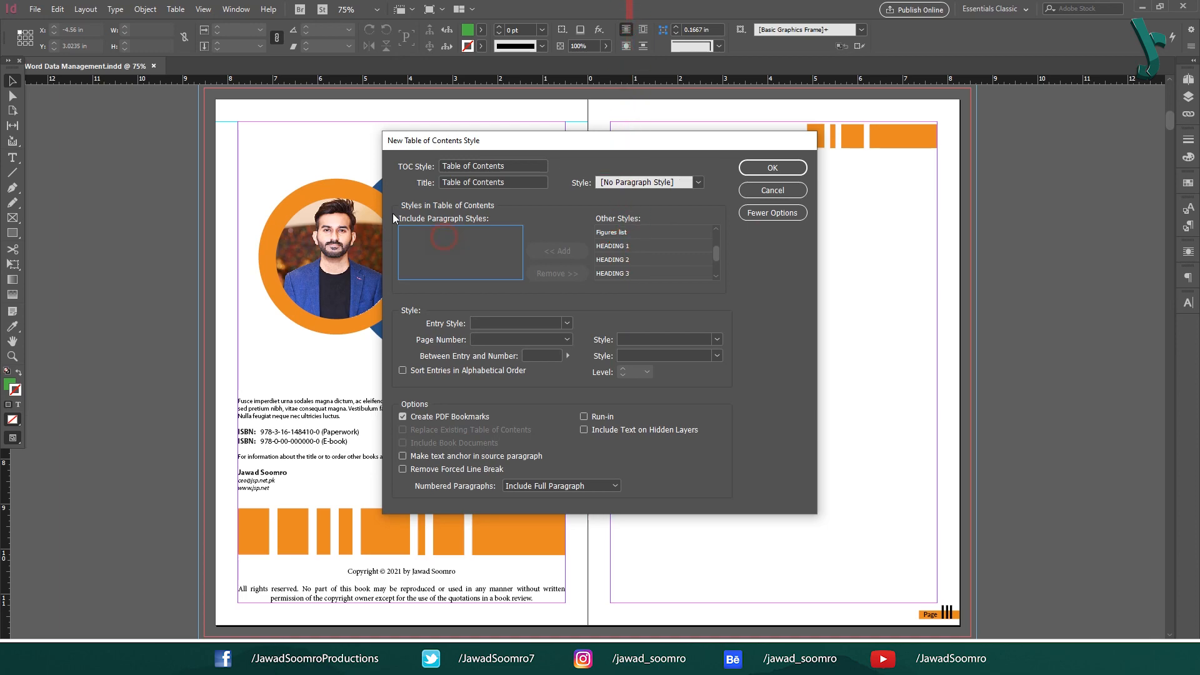
Examine the list of available paragraph styles for the heading and TOC levels that can be included.
{"action": "left_click_drag", "start_coordinate": [714, 252], "coordinate": [715, 262]}
{"action": "left_click", "coordinate": [663, 248]}
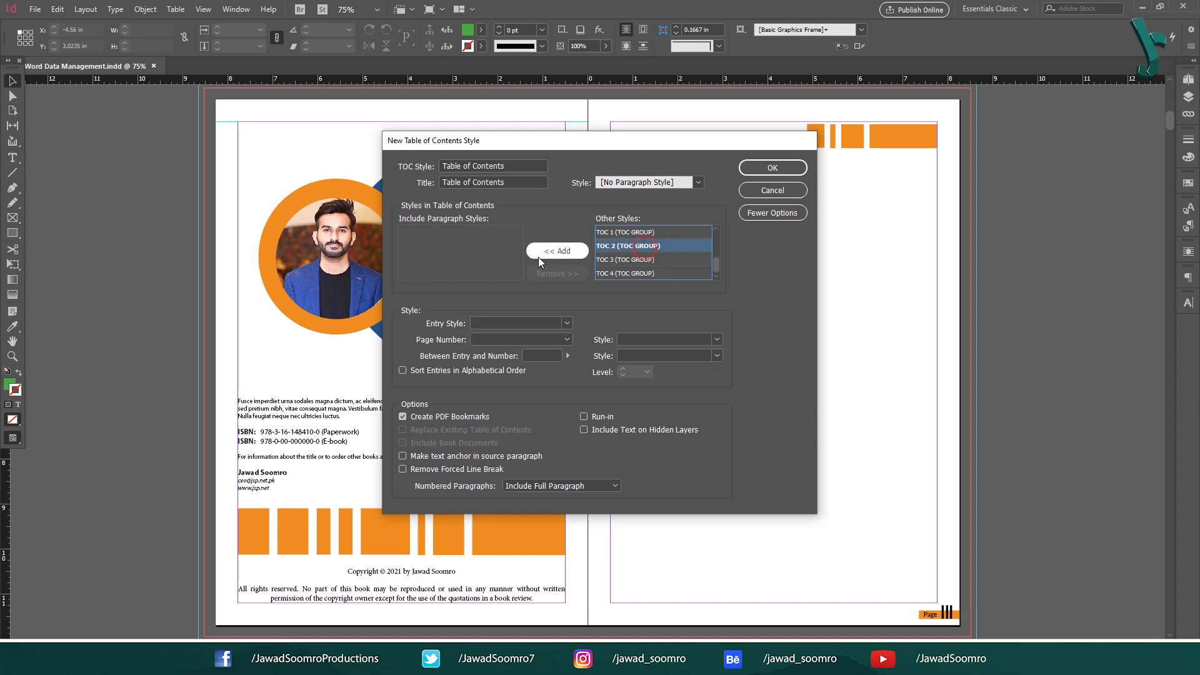
{"action": "left_click", "coordinate": [661, 254]}
{"action": "scroll", "coordinate": [657, 250], "scroll_direction": "up", "scroll_amount": 5}
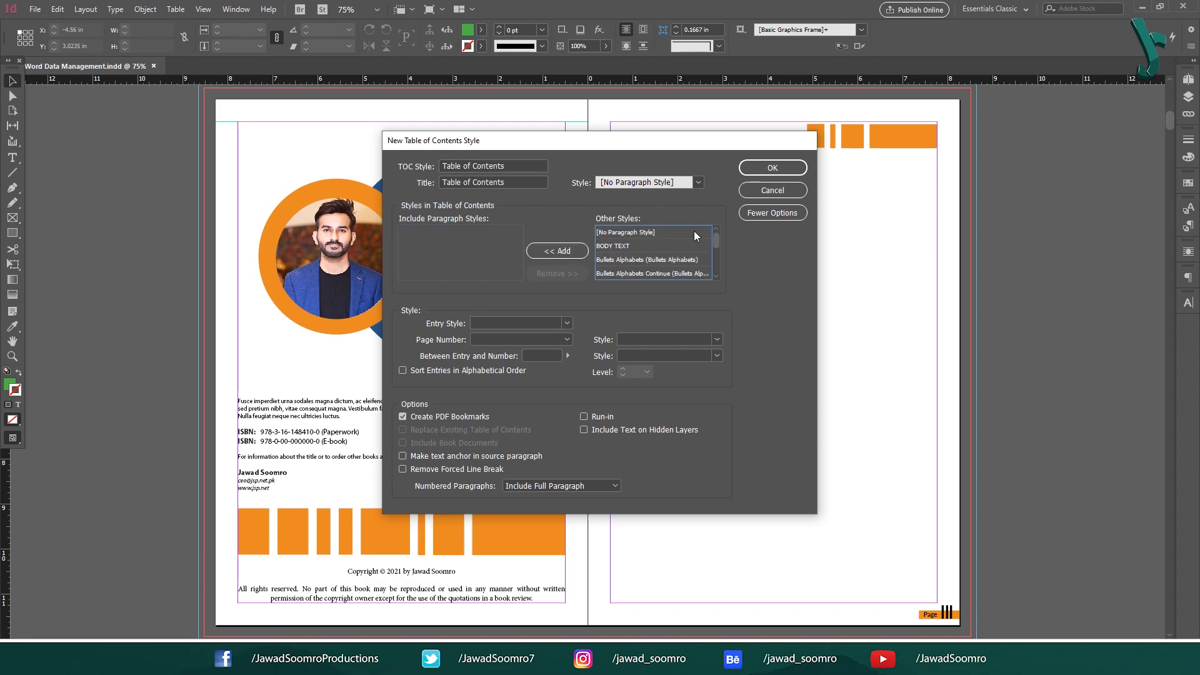
{"action": "scroll", "coordinate": [617, 235], "scroll_direction": "down", "scroll_amount": 3}
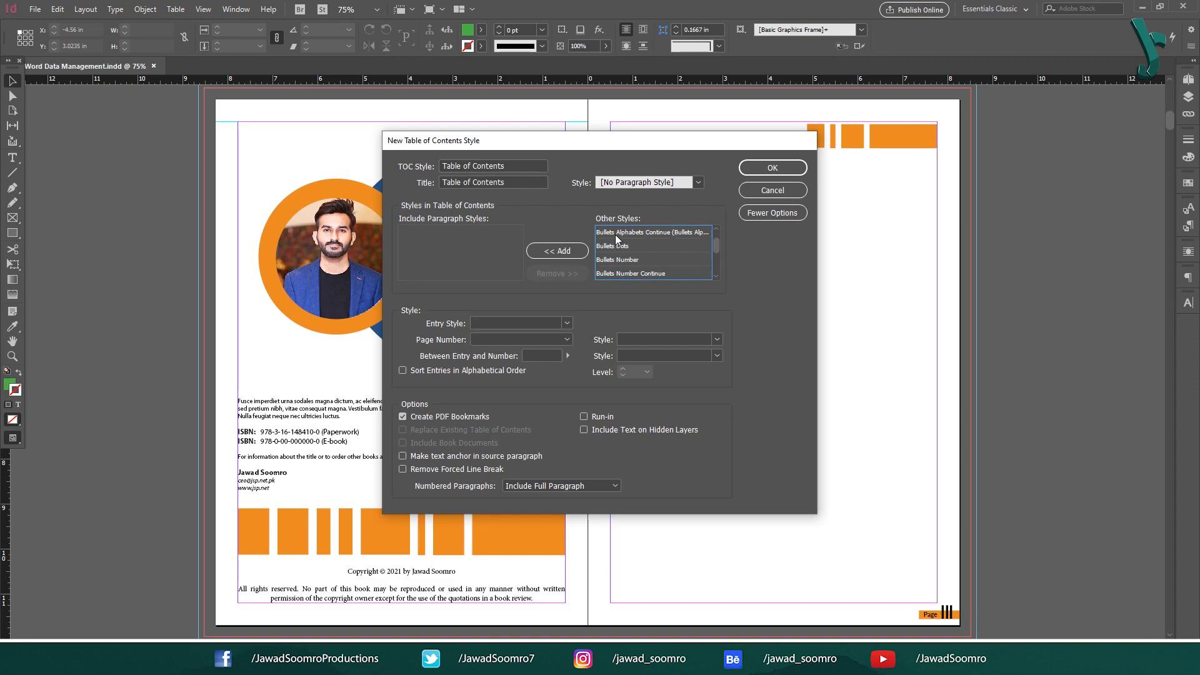
{"action": "scroll", "coordinate": [615, 234], "scroll_direction": "down", "scroll_amount": 4}
{"action": "left_click", "coordinate": [620, 245]}
{"action": "left_click", "coordinate": [626, 259]}
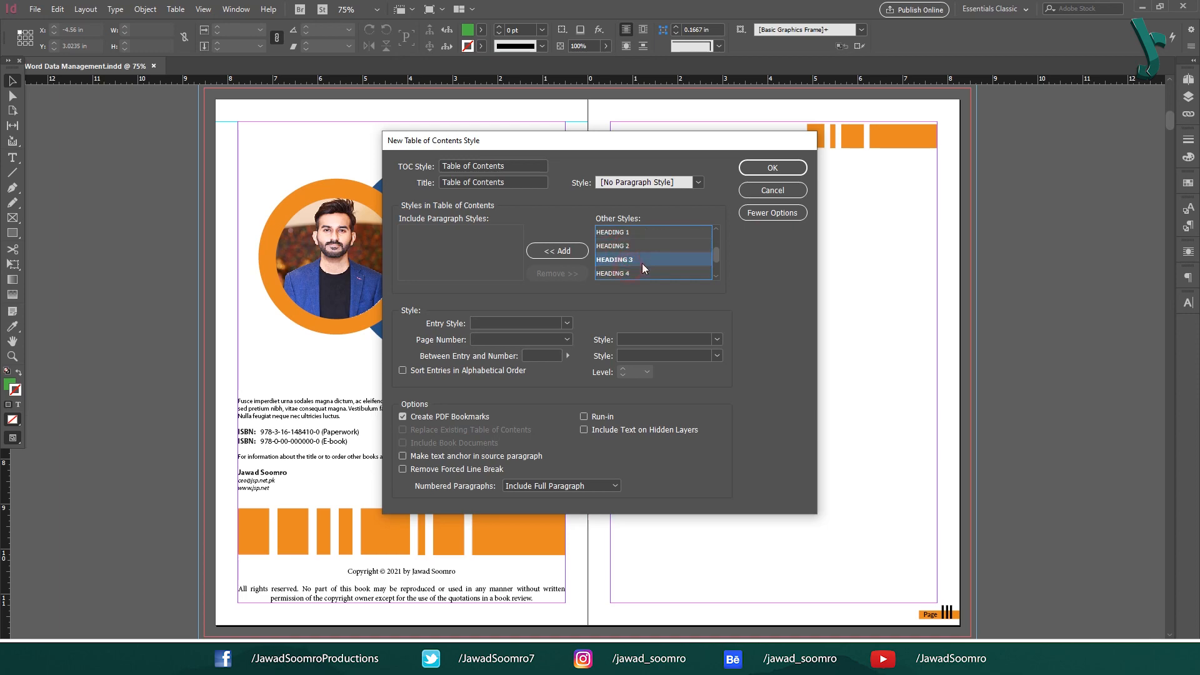
{"action": "scroll", "coordinate": [640, 265], "scroll_direction": "down", "scroll_amount": 1}
{"action": "left_click", "coordinate": [640, 273]}
{"action": "scroll", "coordinate": [641, 267], "scroll_direction": "down", "scroll_amount": 3}
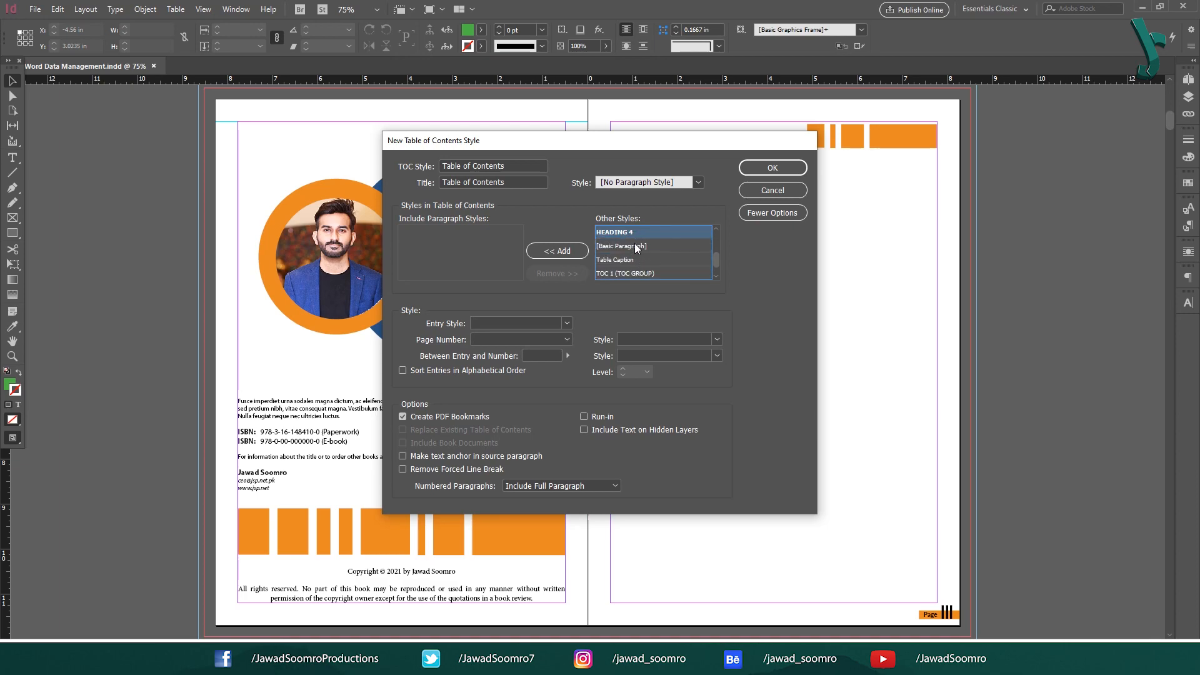
{"action": "scroll", "coordinate": [633, 271], "scroll_direction": "up", "scroll_amount": 4}
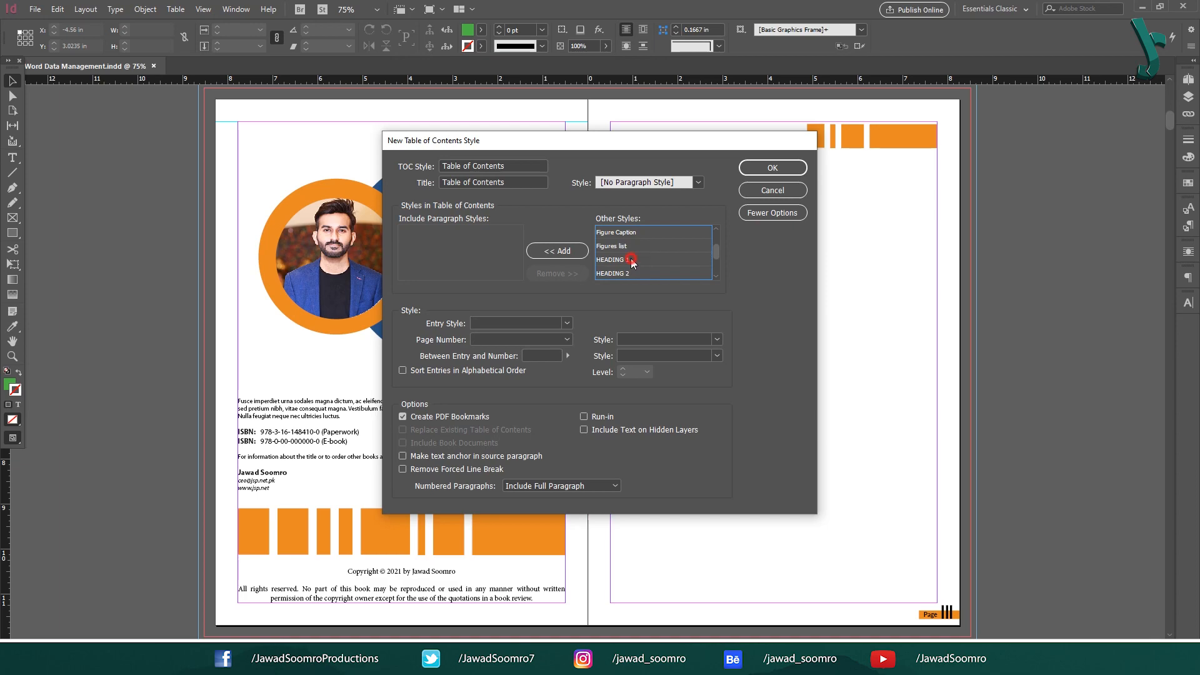
Include the paragraph styles HEADING 1, HEADING 2, HEADING 3 and HEADING 4 in the table of contents style.
{"action": "left_click", "coordinate": [631, 259]}
{"action": "left_click", "coordinate": [557, 250]}
{"action": "left_click", "coordinate": [624, 233]}
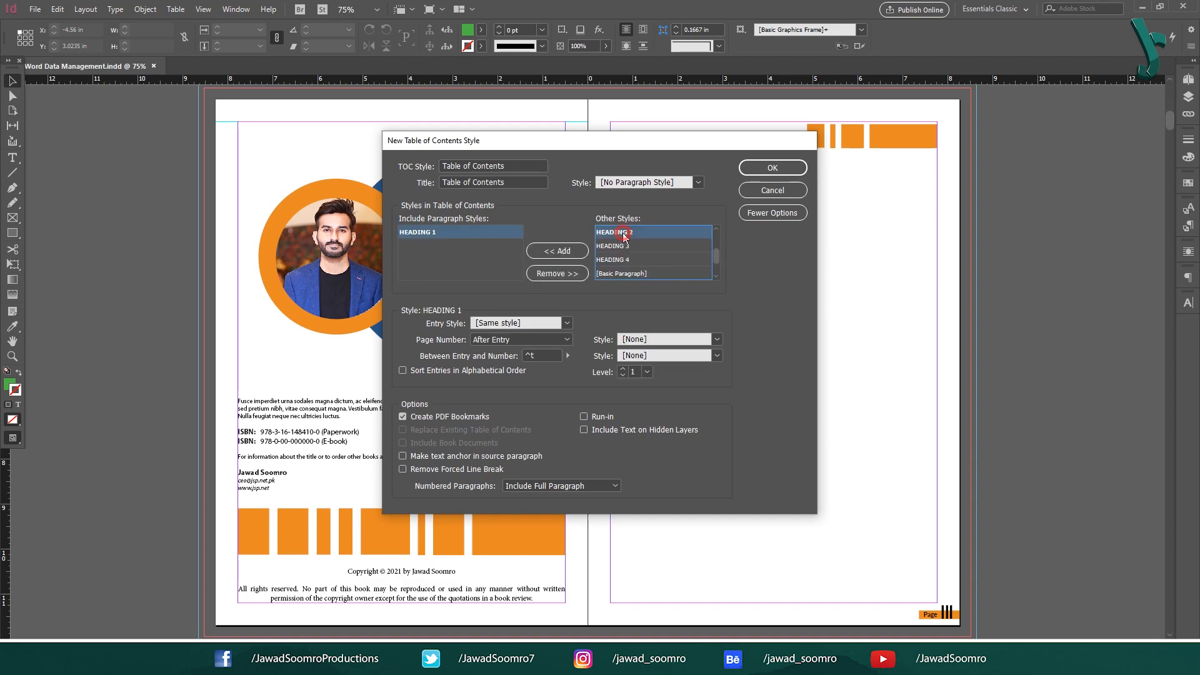
{"action": "left_click", "coordinate": [576, 250]}
{"action": "left_click", "coordinate": [629, 232]}
{"action": "left_click", "coordinate": [576, 250]}
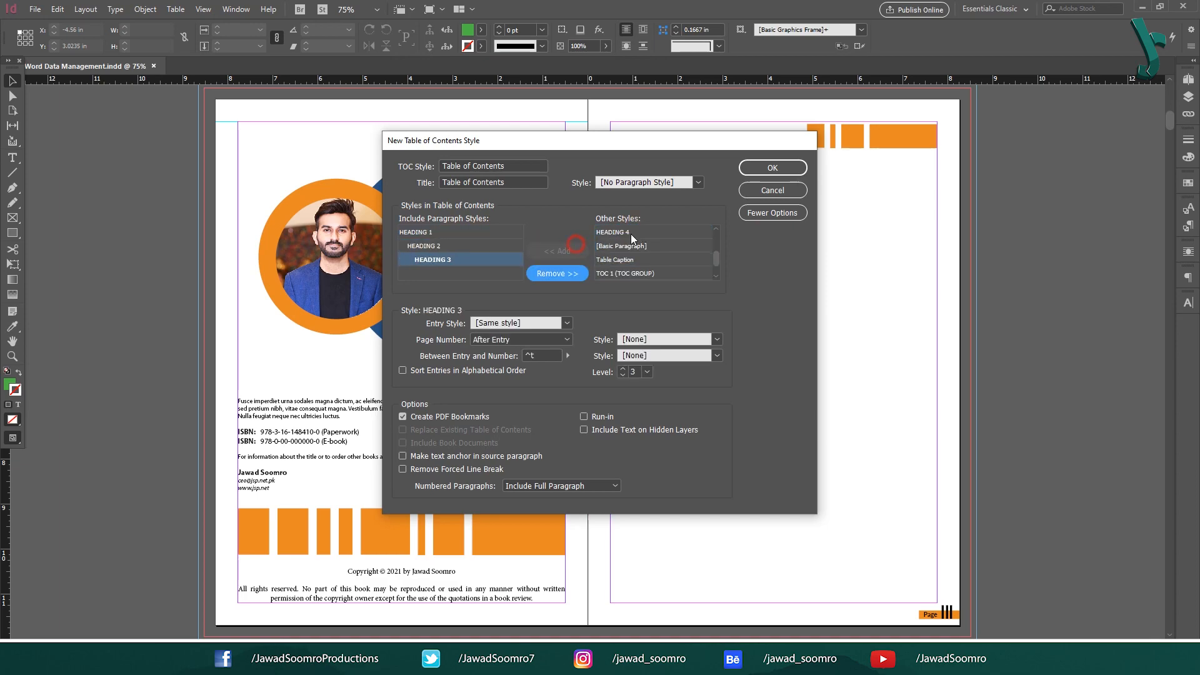
{"action": "left_click", "coordinate": [636, 233]}
{"action": "left_click", "coordinate": [565, 251]}
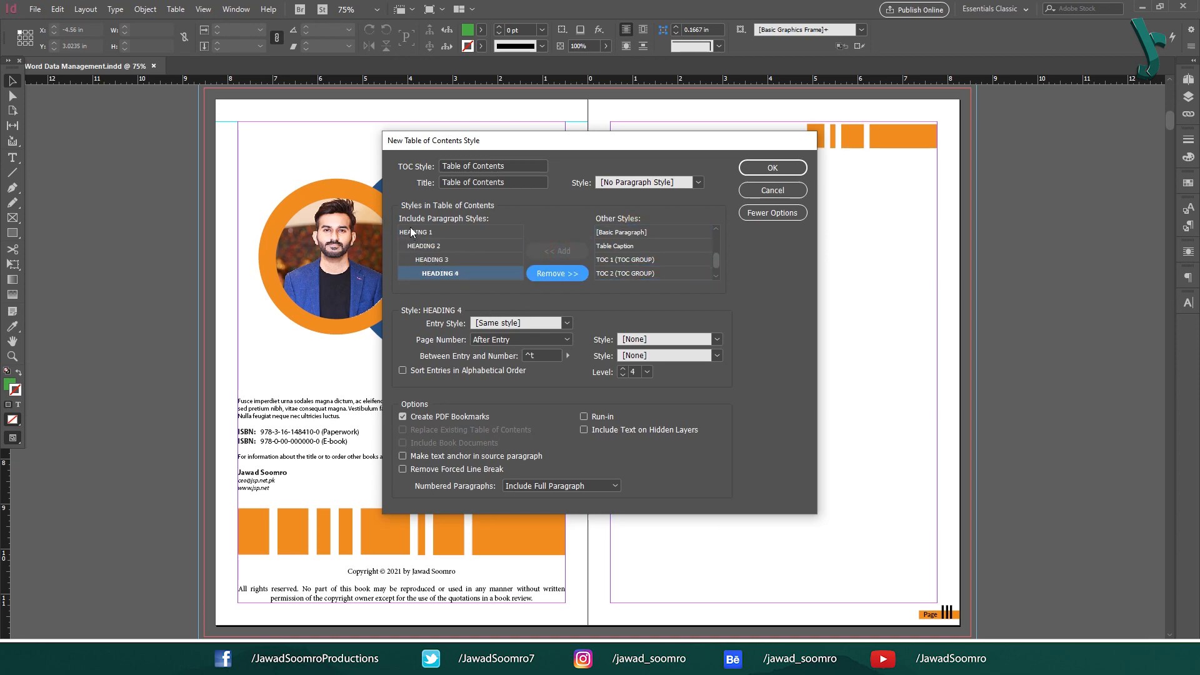
Check the level of each included heading style, and remove all four from the table of contents style.
{"action": "left_click", "coordinate": [411, 232]}
{"action": "left_click", "coordinate": [443, 246]}
{"action": "left_click", "coordinate": [458, 259]}
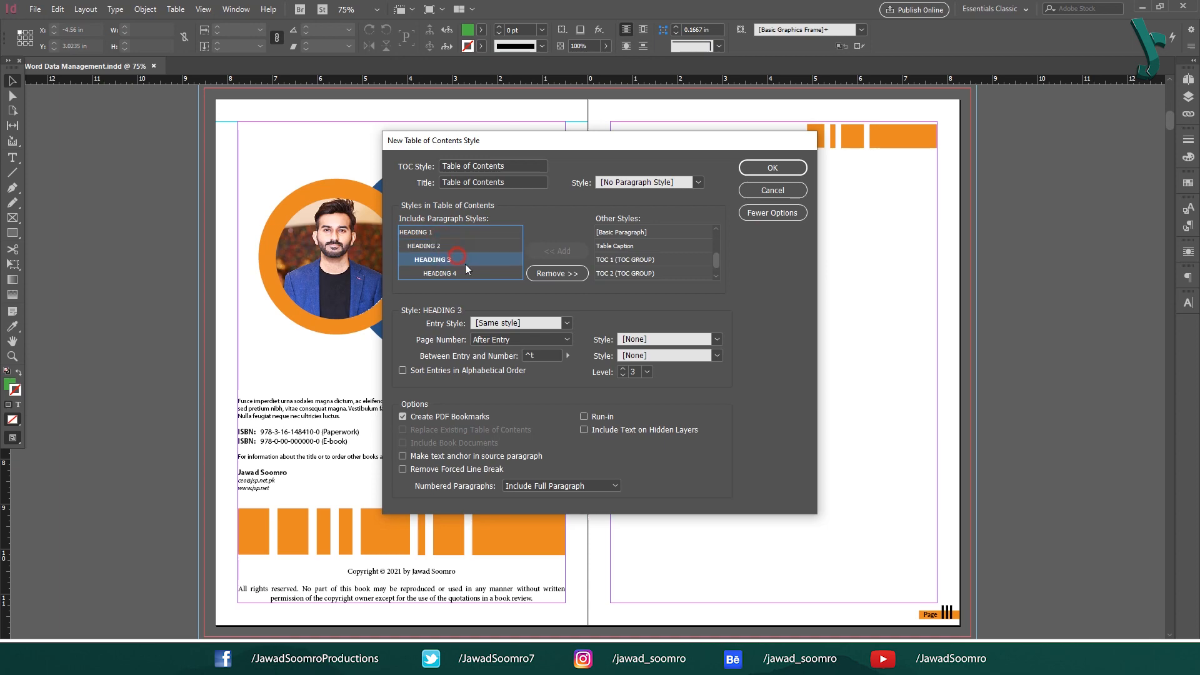
{"action": "left_click", "coordinate": [470, 272]}
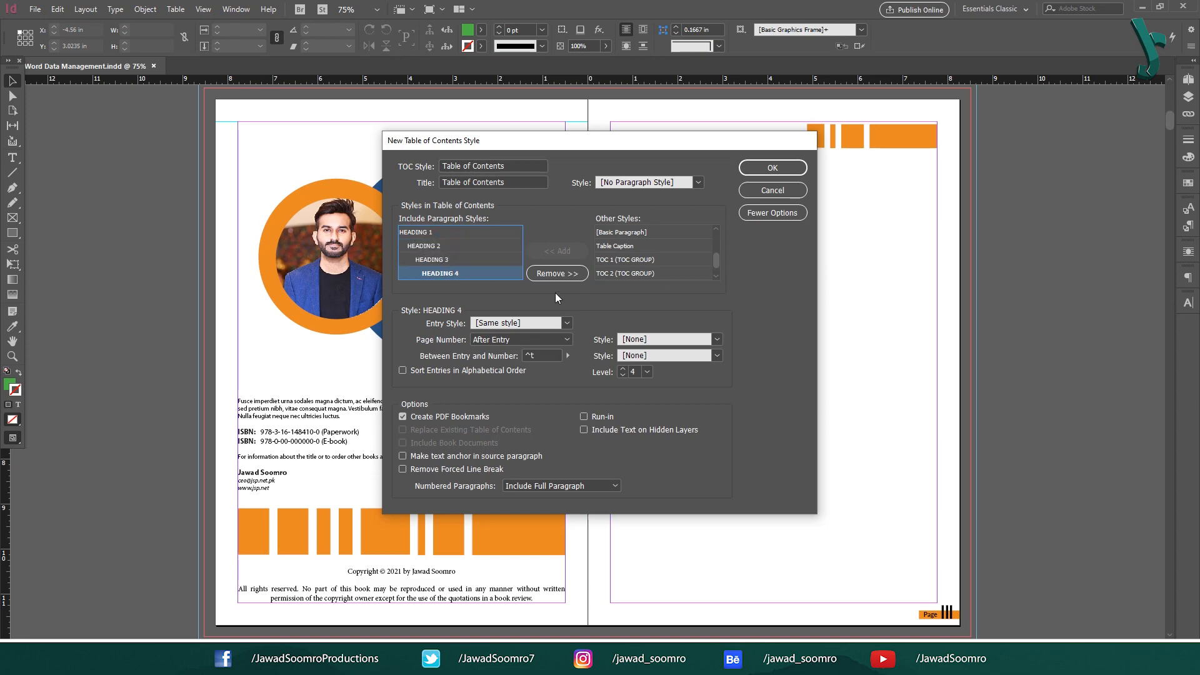
{"action": "left_click", "coordinate": [557, 273]}
{"action": "left_click", "coordinate": [557, 273]}
{"action": "left_click", "coordinate": [557, 273]}
{"action": "left_click", "coordinate": [557, 274]}
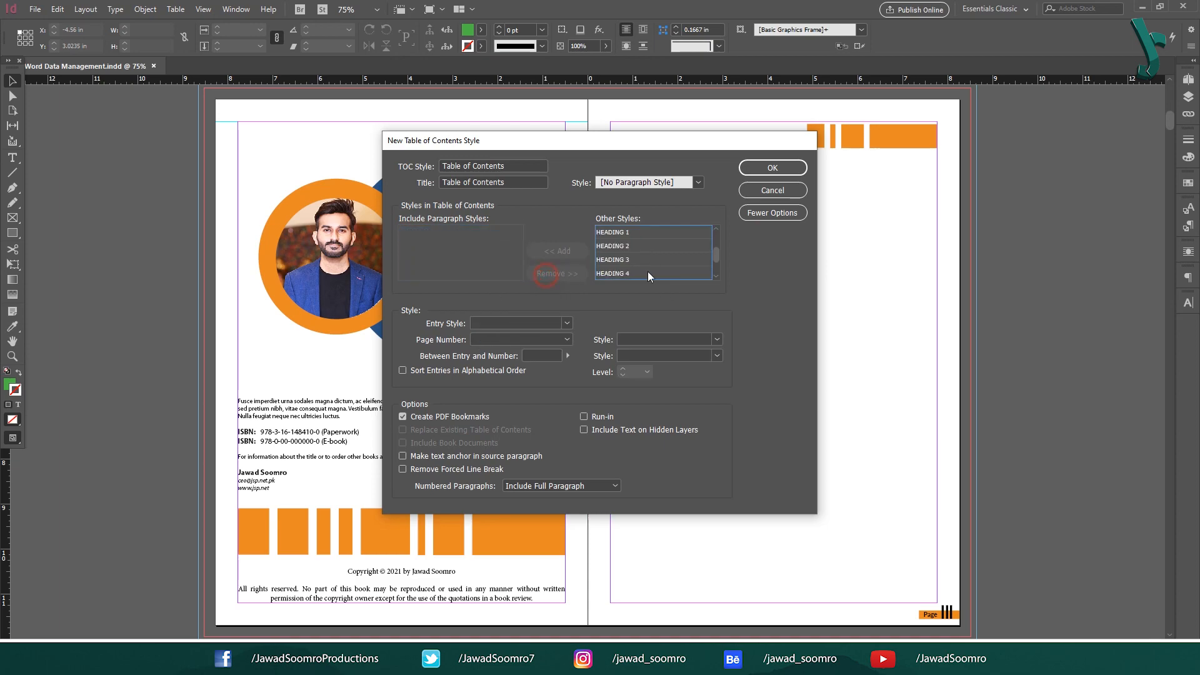
Include the heading styles in mixed order: HEADING 2, HEADING 1, HEADING 4 and HEADING 3.
{"action": "left_click", "coordinate": [637, 247]}
{"action": "left_click", "coordinate": [557, 250]}
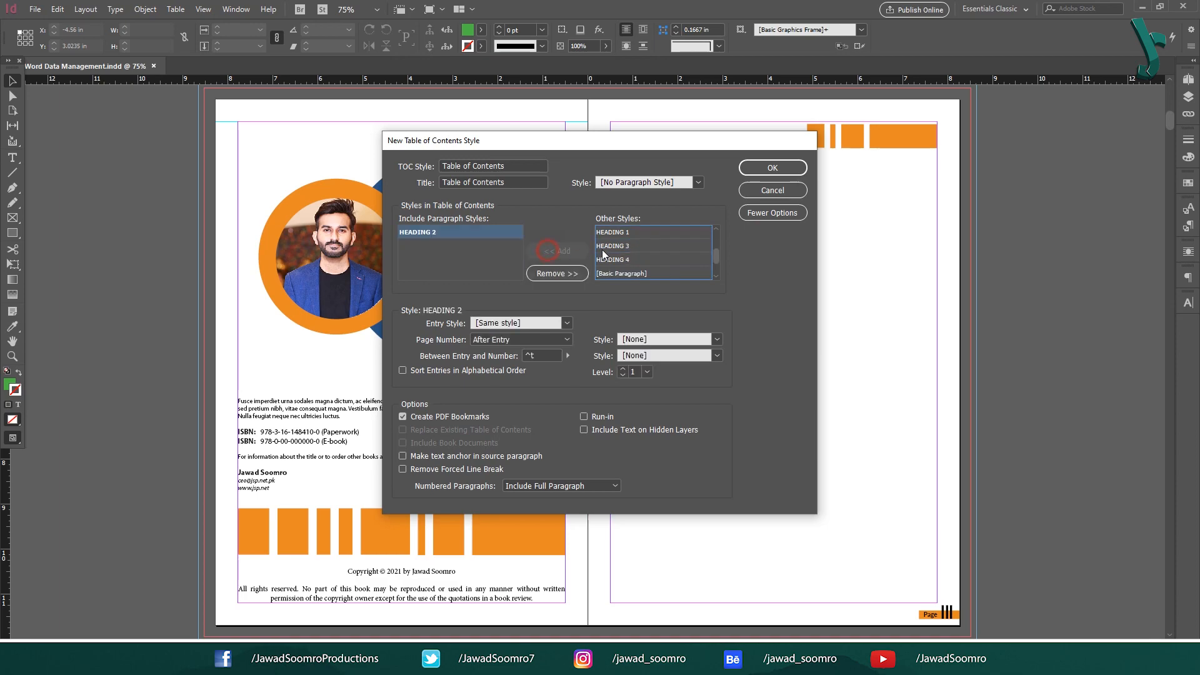
{"action": "left_click", "coordinate": [616, 232]}
{"action": "left_click", "coordinate": [557, 251]}
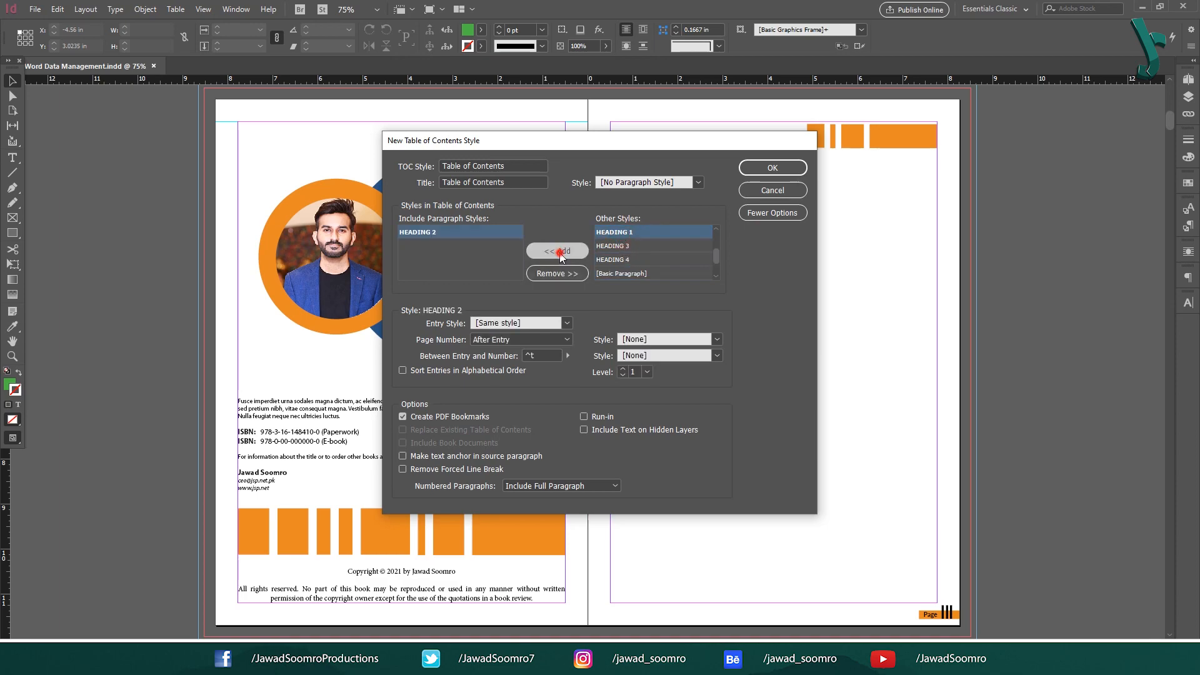
{"action": "left_click", "coordinate": [621, 247]}
{"action": "left_click", "coordinate": [557, 251]}
{"action": "left_click", "coordinate": [625, 232]}
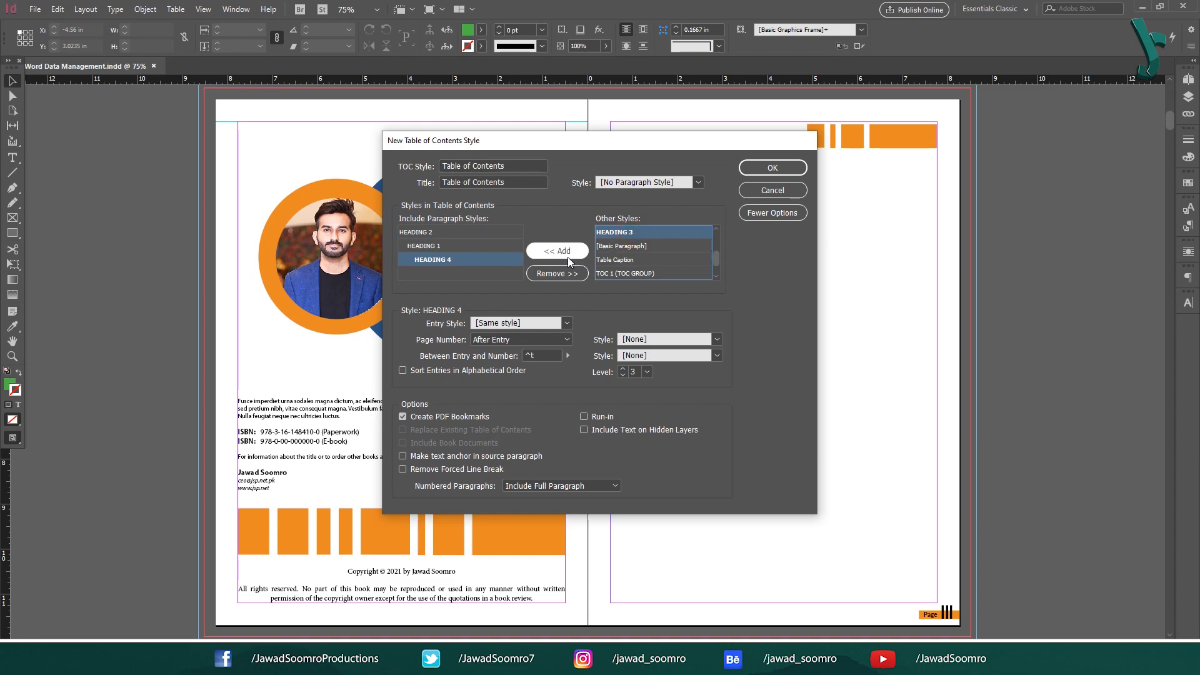
{"action": "left_click", "coordinate": [557, 251]}
Review the levels of the heading styles included in mixed order, and remove all four again.
{"action": "left_click", "coordinate": [417, 234]}
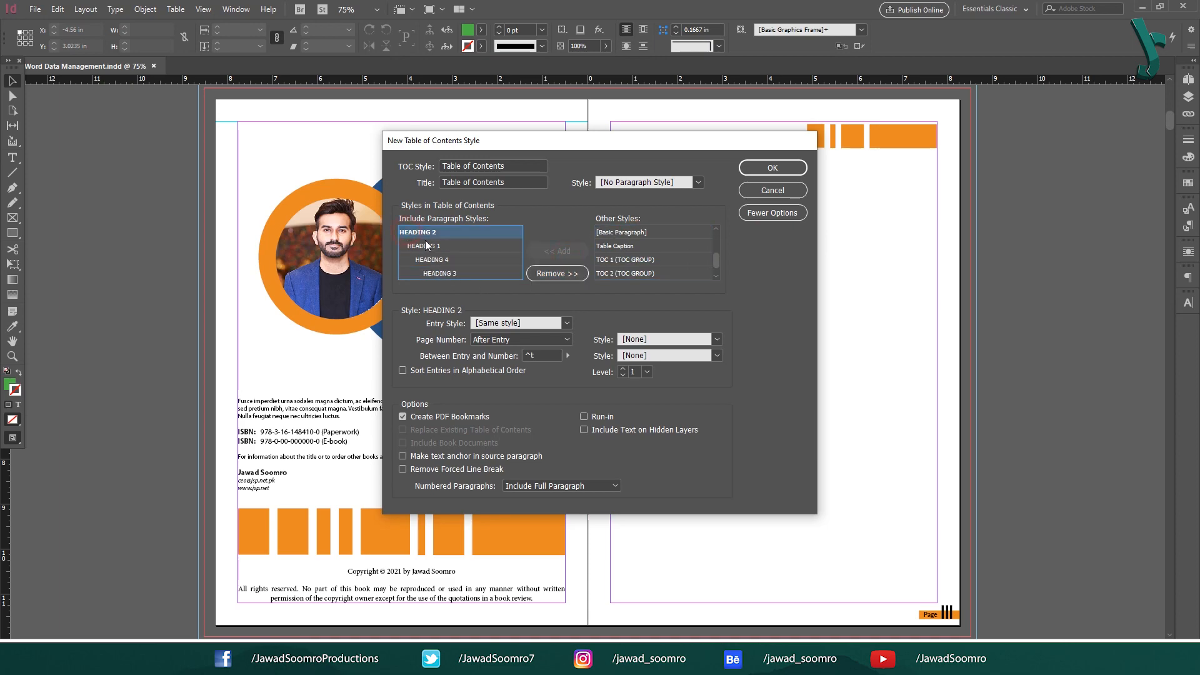
{"action": "left_click", "coordinate": [445, 245]}
{"action": "left_click", "coordinate": [471, 257]}
{"action": "left_click", "coordinate": [474, 272]}
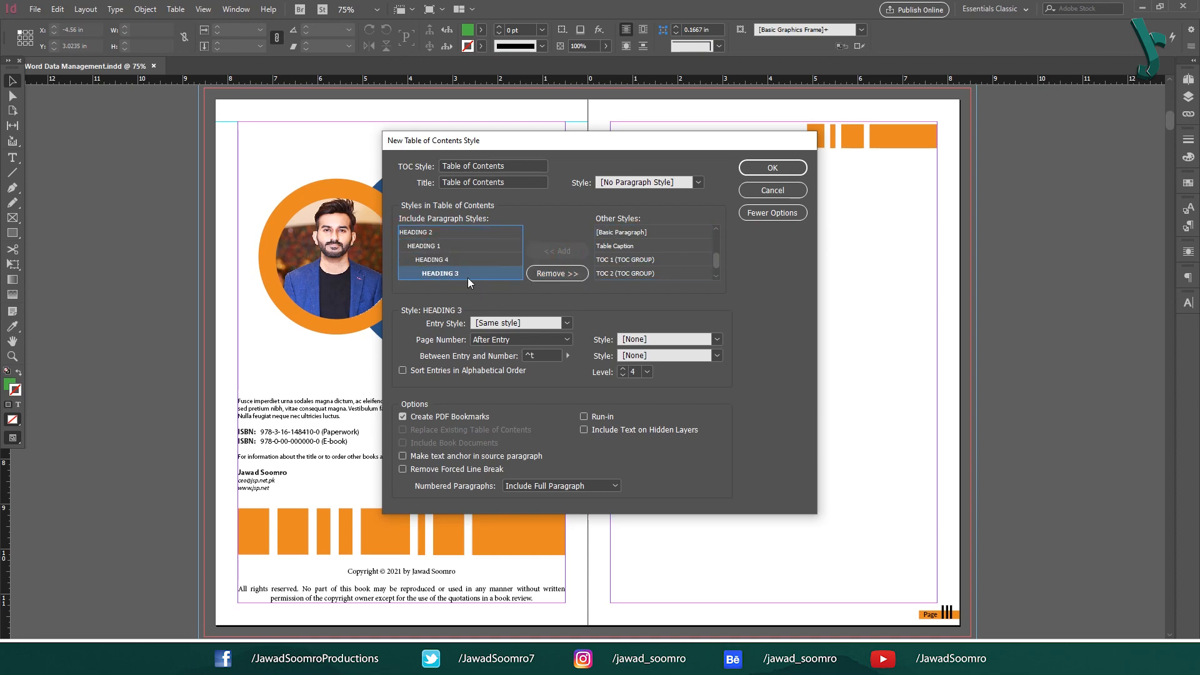
{"action": "left_click", "coordinate": [557, 273]}
{"action": "left_click", "coordinate": [557, 273]}
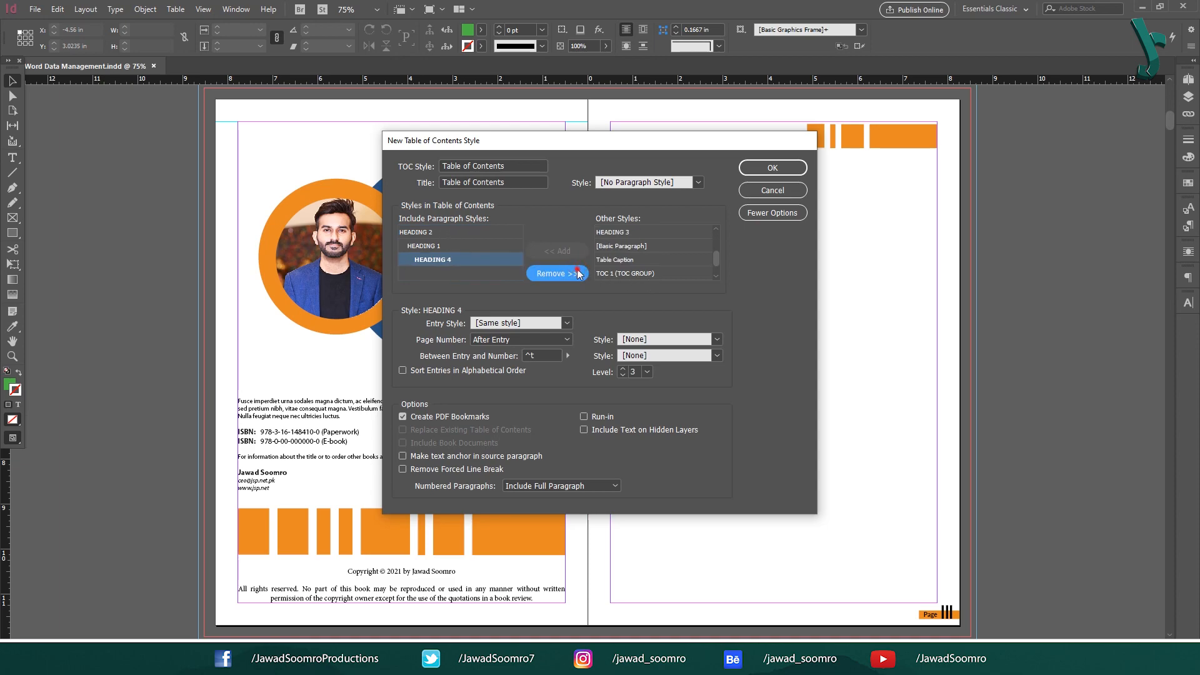
{"action": "left_click", "coordinate": [557, 273]}
{"action": "left_click", "coordinate": [557, 274]}
Include HEADING 1, HEADING 2, HEADING 3 and HEADING 4 in that order, and save the Table of Contents style.
{"action": "left_click", "coordinate": [625, 233]}
{"action": "left_click", "coordinate": [559, 250]}
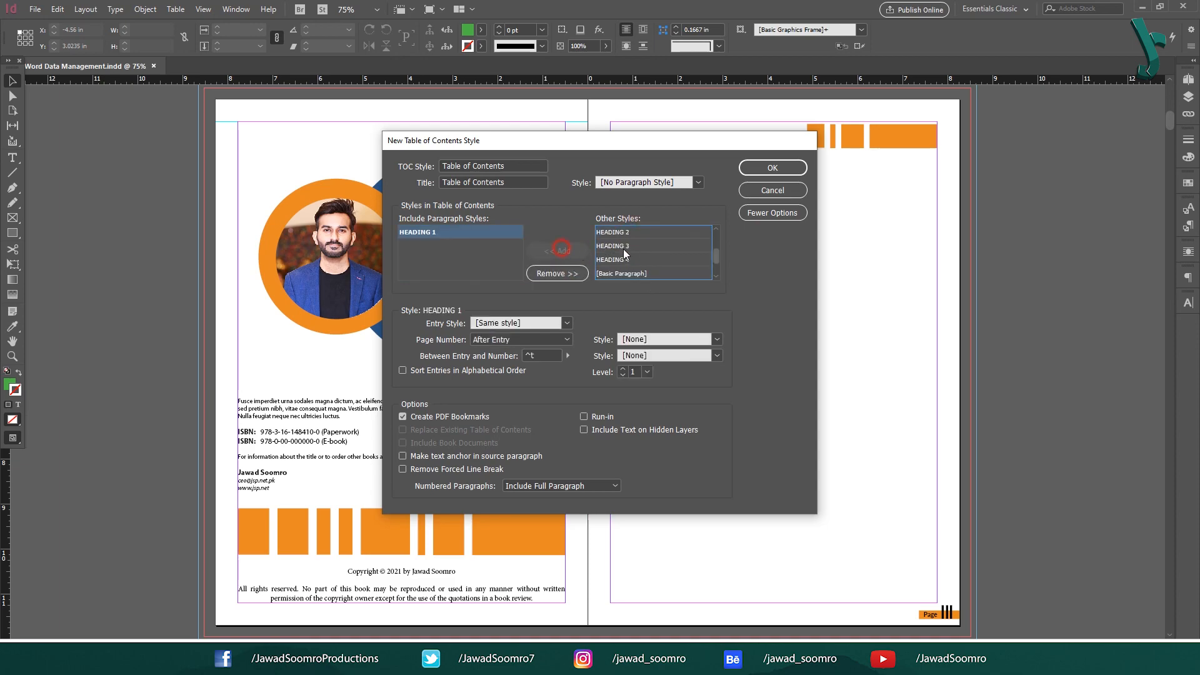
{"action": "left_click", "coordinate": [626, 234]}
{"action": "left_click", "coordinate": [558, 251]}
{"action": "left_click", "coordinate": [625, 232]}
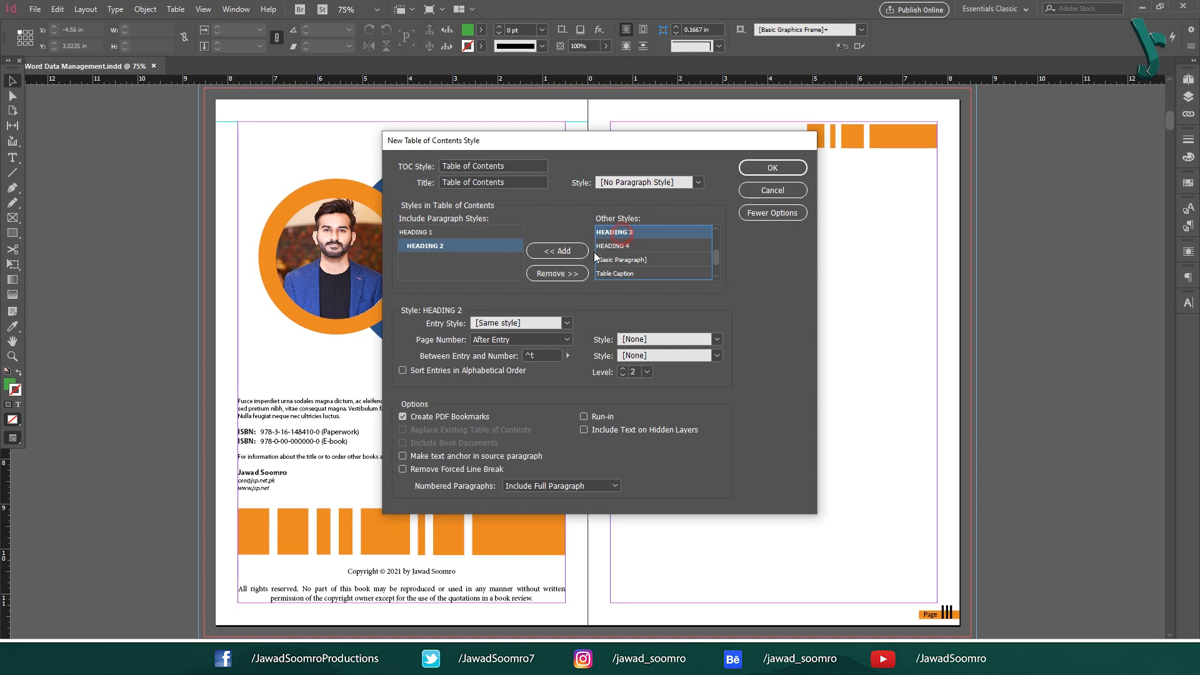
{"action": "left_click", "coordinate": [562, 249]}
{"action": "left_click", "coordinate": [637, 234]}
{"action": "left_click", "coordinate": [558, 251]}
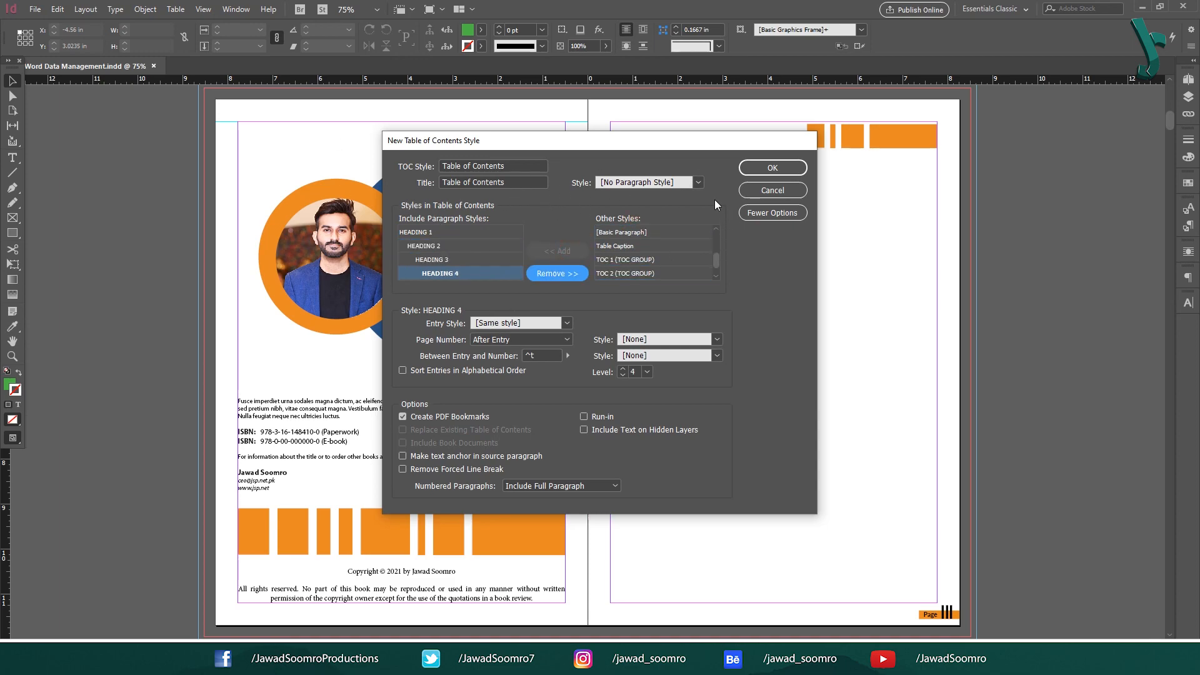
{"action": "left_click", "coordinate": [771, 166]}
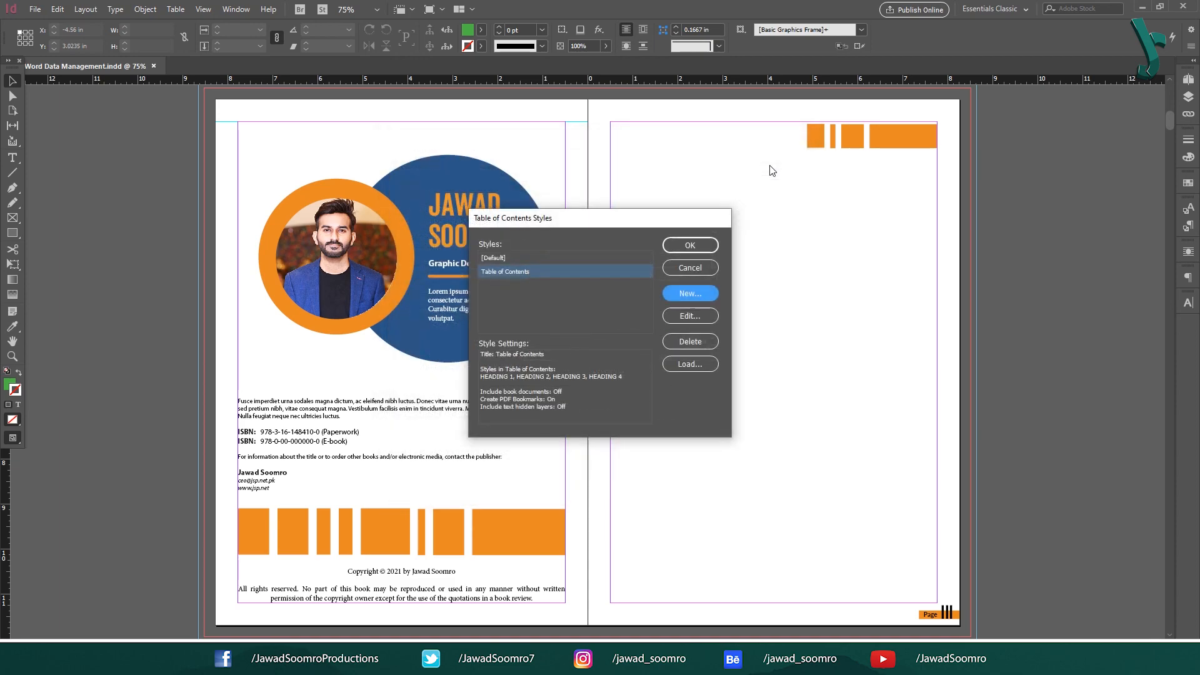
{"action": "left_click", "coordinate": [705, 244]}
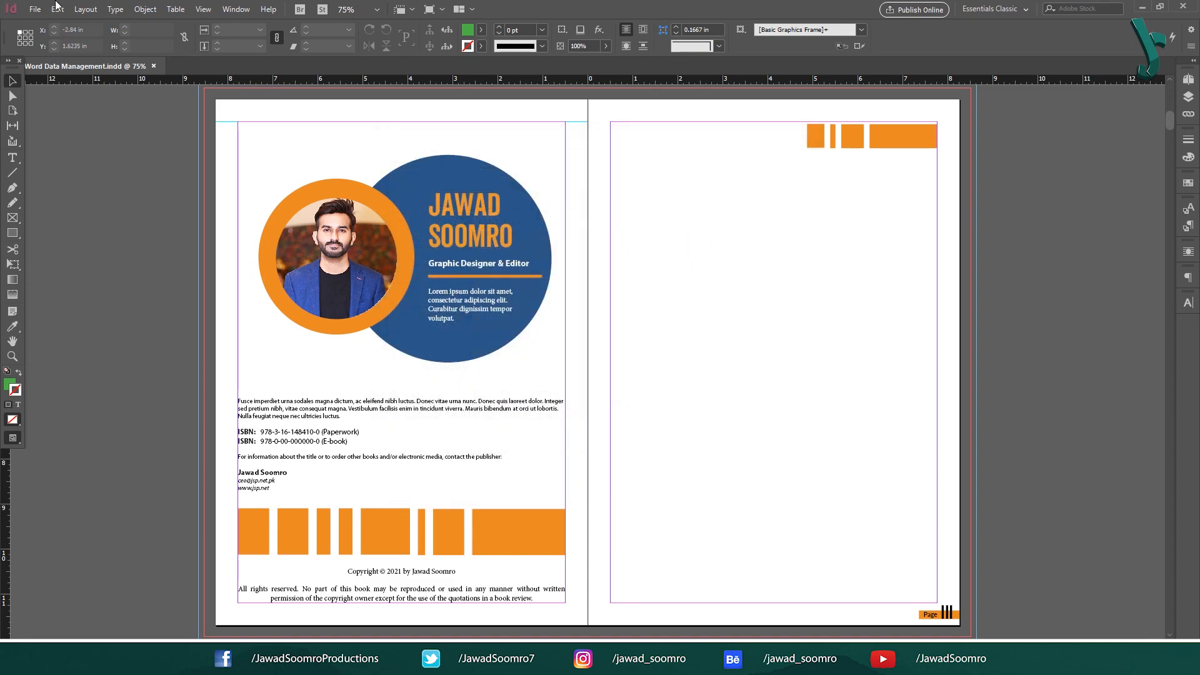
Generate the table of contents with the Table of Contents style and place it within the margins of page III.
{"action": "left_click", "coordinate": [82, 10]}
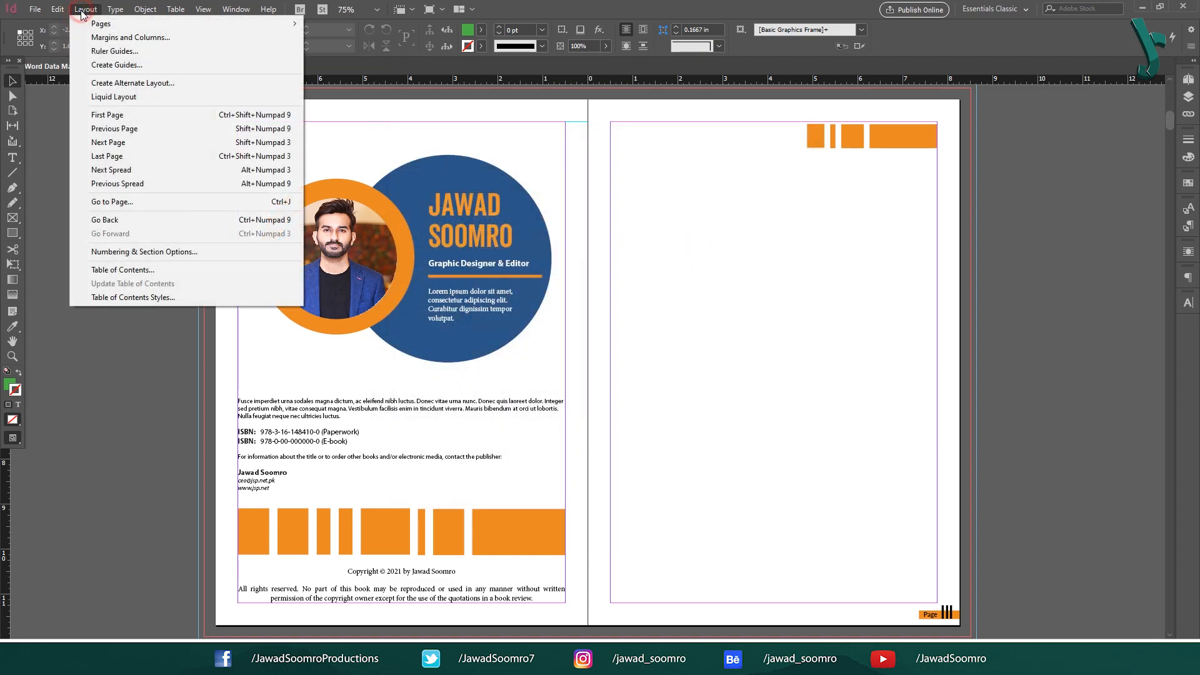
{"action": "left_click", "coordinate": [122, 269]}
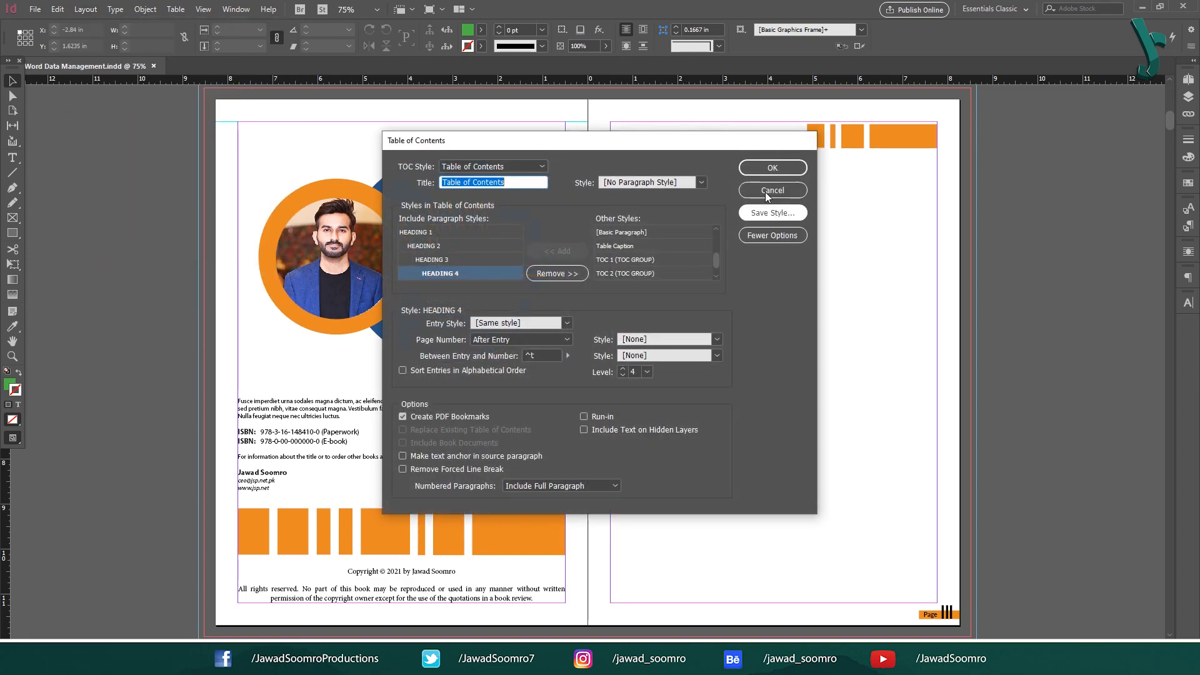
{"action": "left_click", "coordinate": [772, 168]}
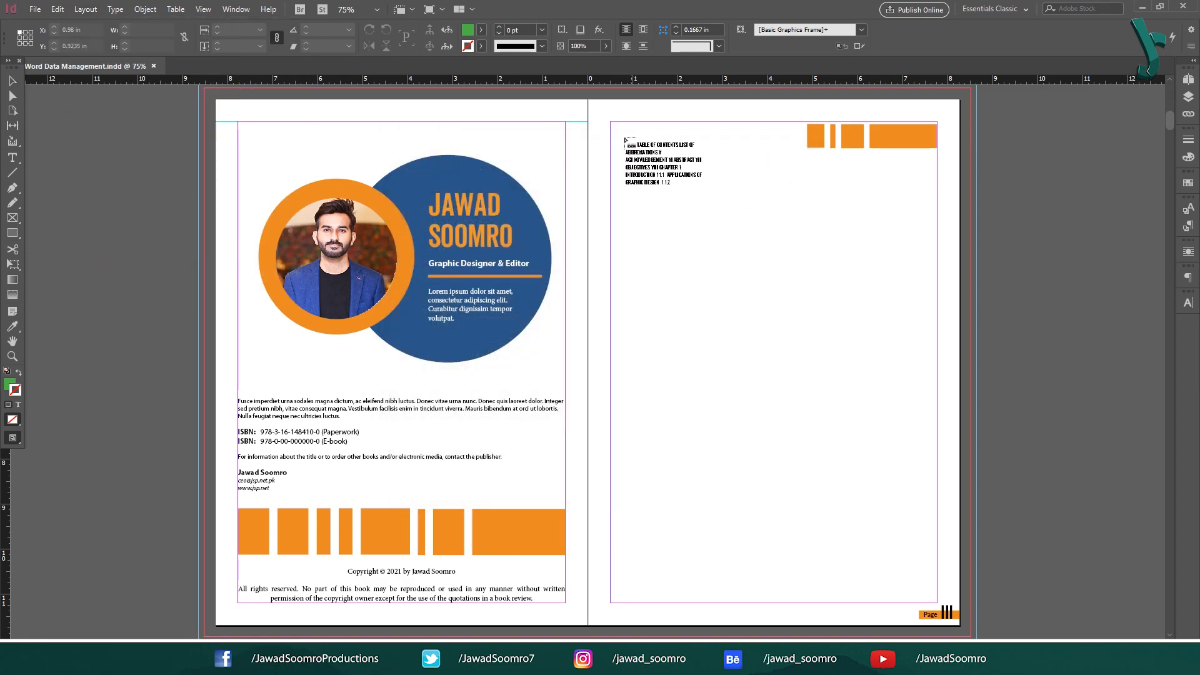
{"action": "left_click", "coordinate": [644, 151]}
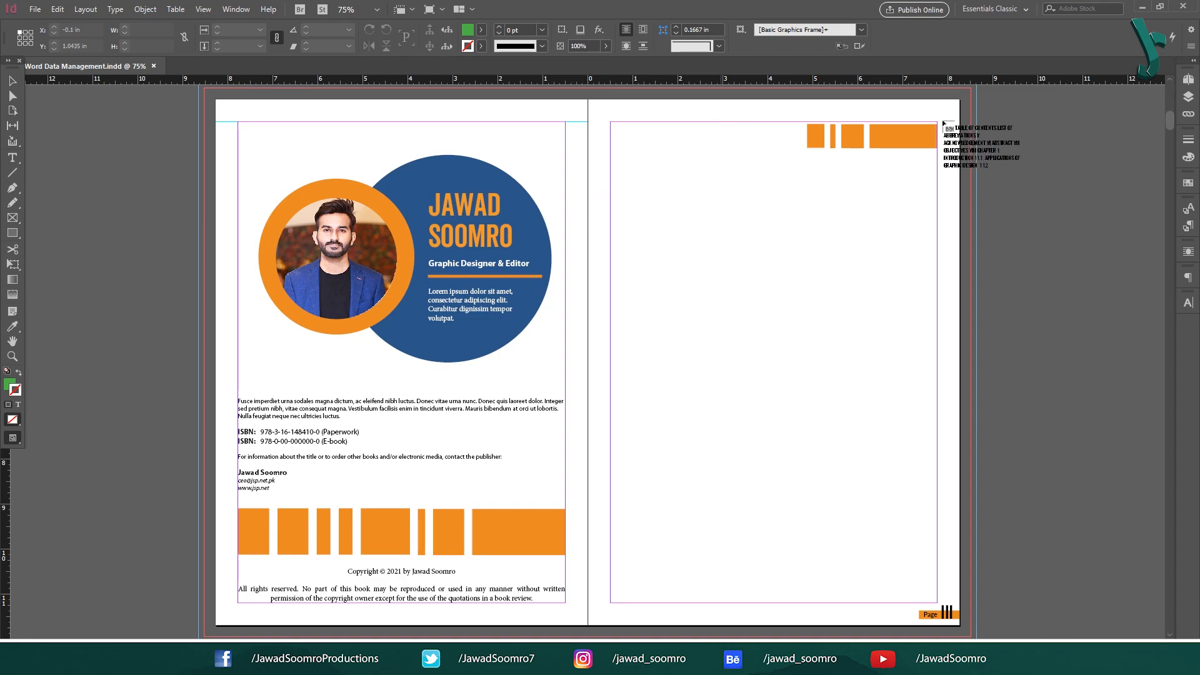
{"action": "left_click", "coordinate": [611, 121]}
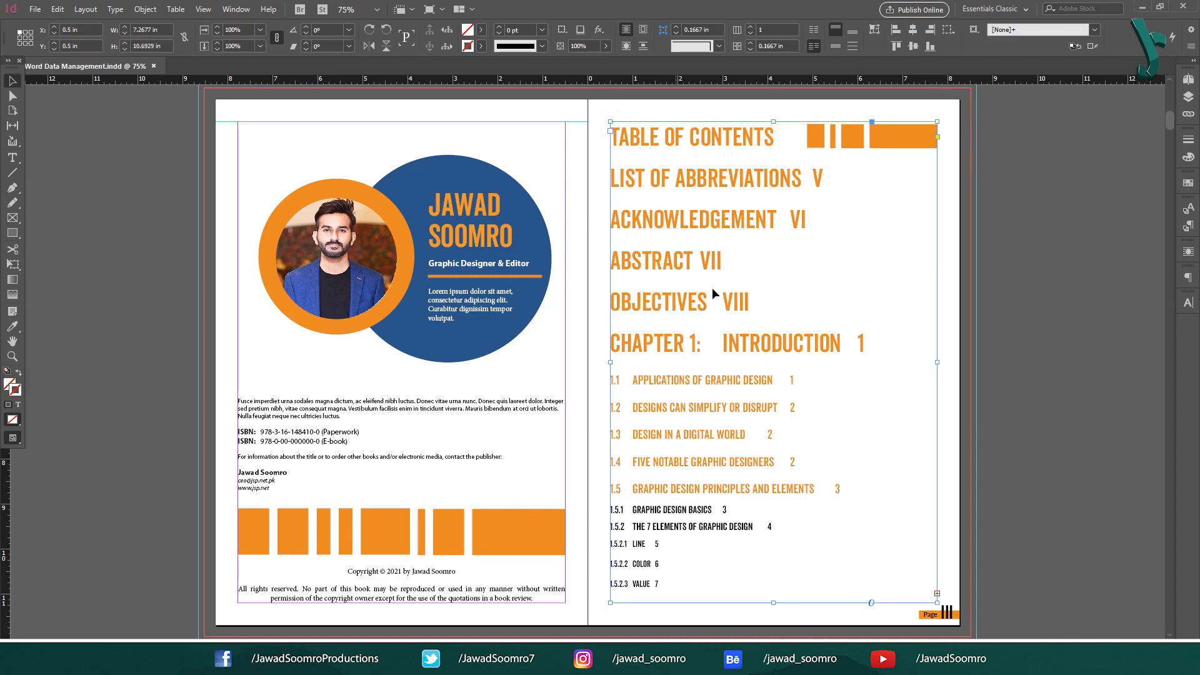
Flow the overset table of contents text from page III into the margins of page IV.
{"action": "scroll", "coordinate": [1048, 521], "scroll_direction": "down", "scroll_amount": 4}
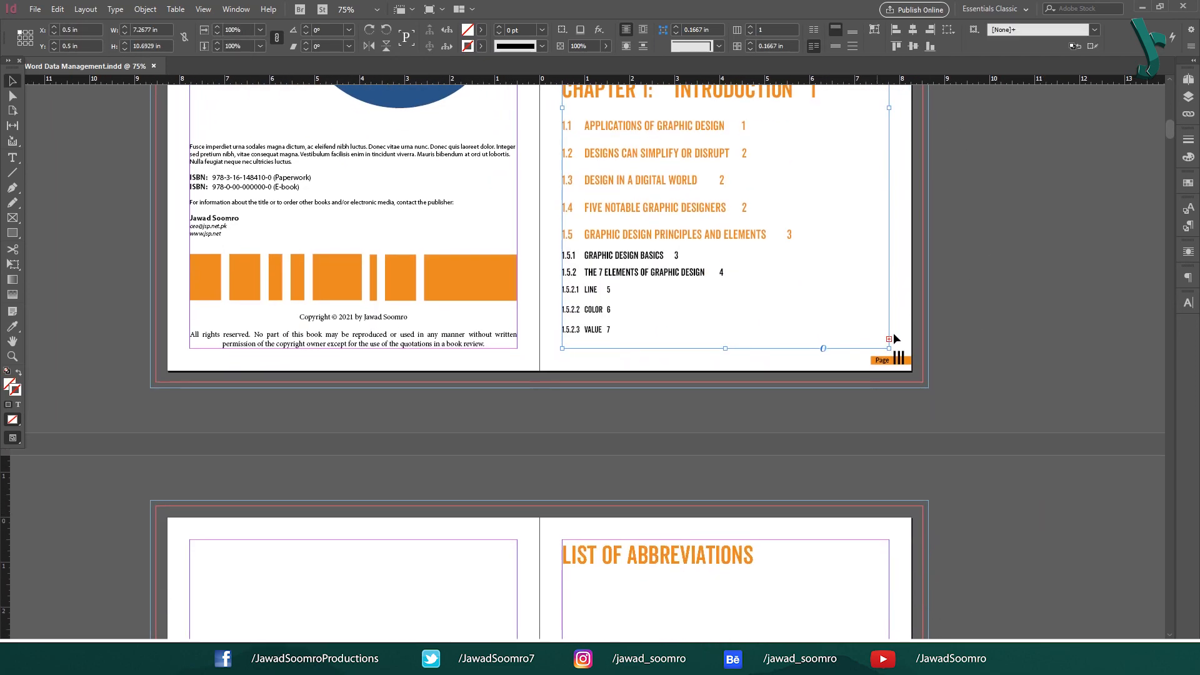
{"action": "left_click", "coordinate": [889, 339]}
{"action": "scroll", "coordinate": [562, 469], "scroll_direction": "down", "scroll_amount": 4}
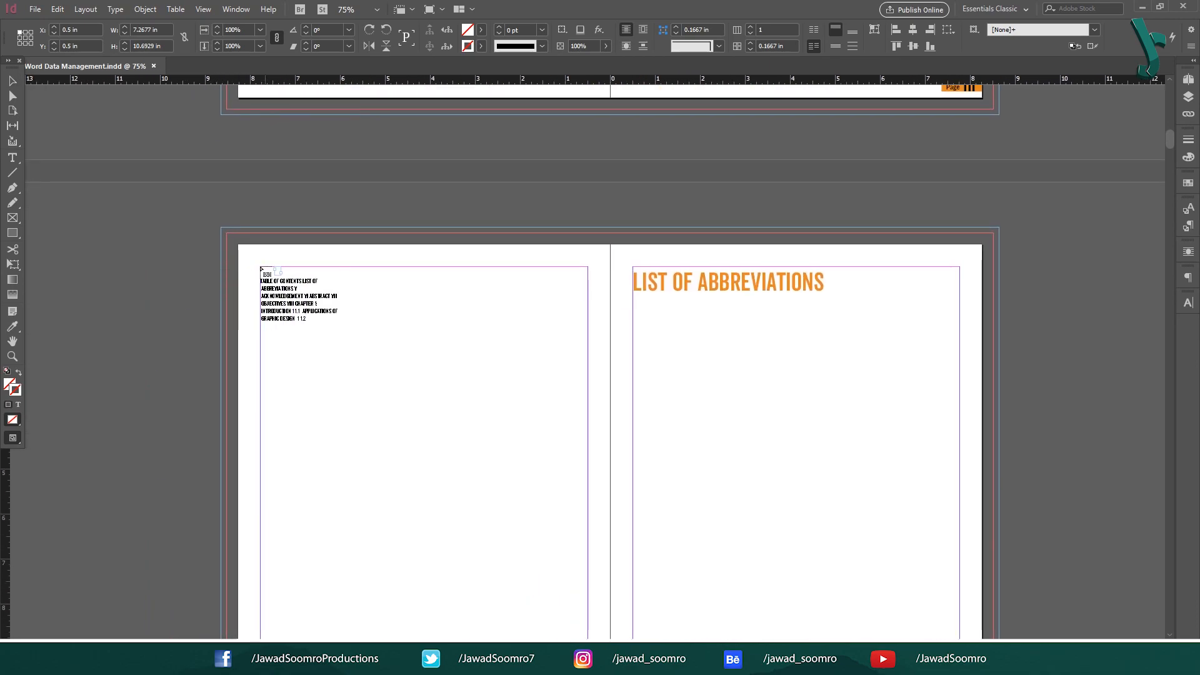
{"action": "left_click", "coordinate": [260, 269]}
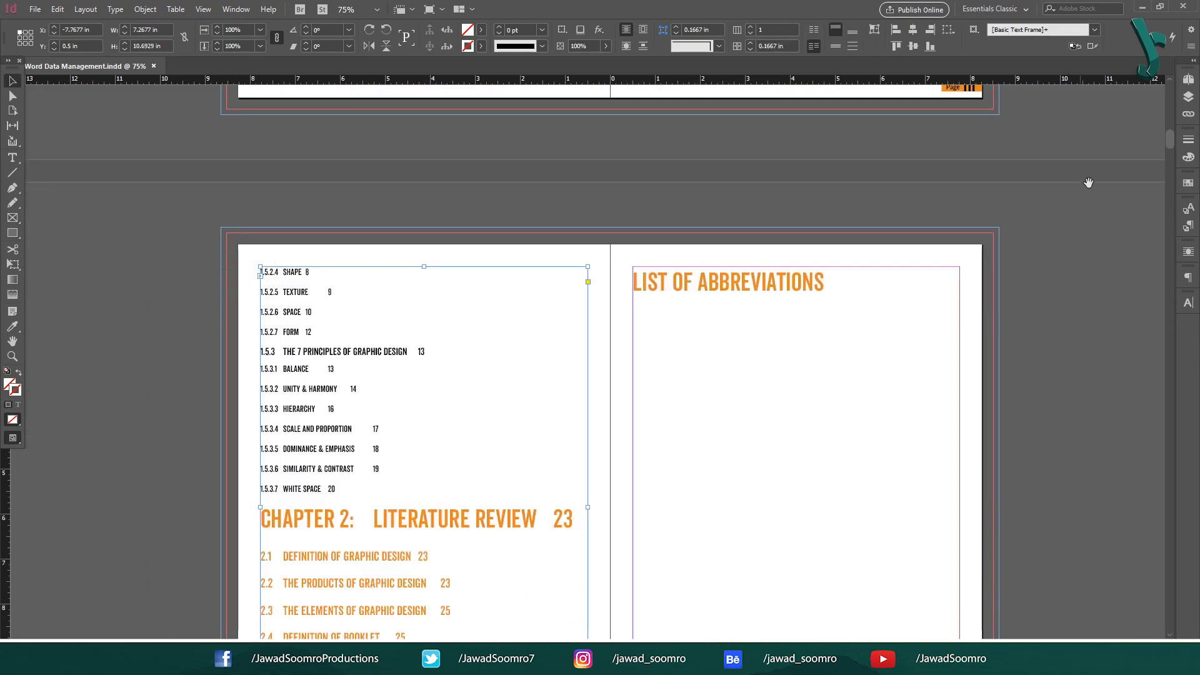
Review the table of contents entries on pages III and IV, and display the paragraph styles in TOC GROUP.
{"action": "left_click_drag", "start_coordinate": [1089, 183], "coordinate": [1012, 285]}
{"action": "scroll", "coordinate": [1012, 285], "scroll_direction": "up", "scroll_amount": 7}
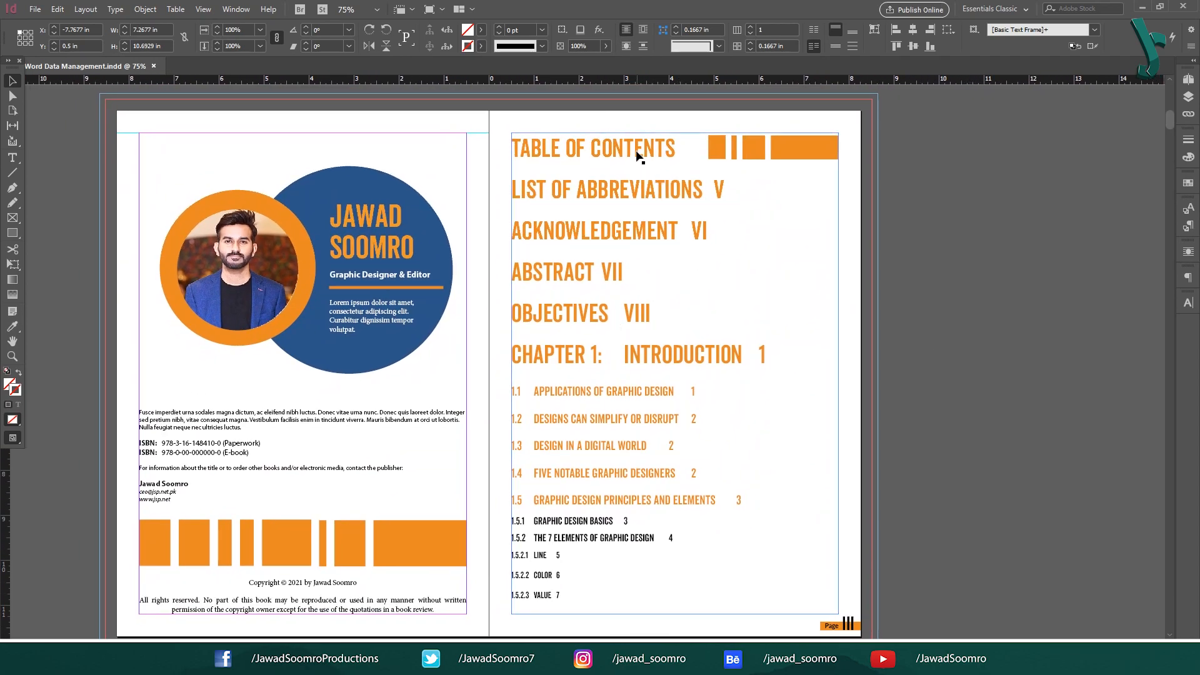
{"action": "scroll", "coordinate": [634, 514], "scroll_direction": "down", "scroll_amount": 13}
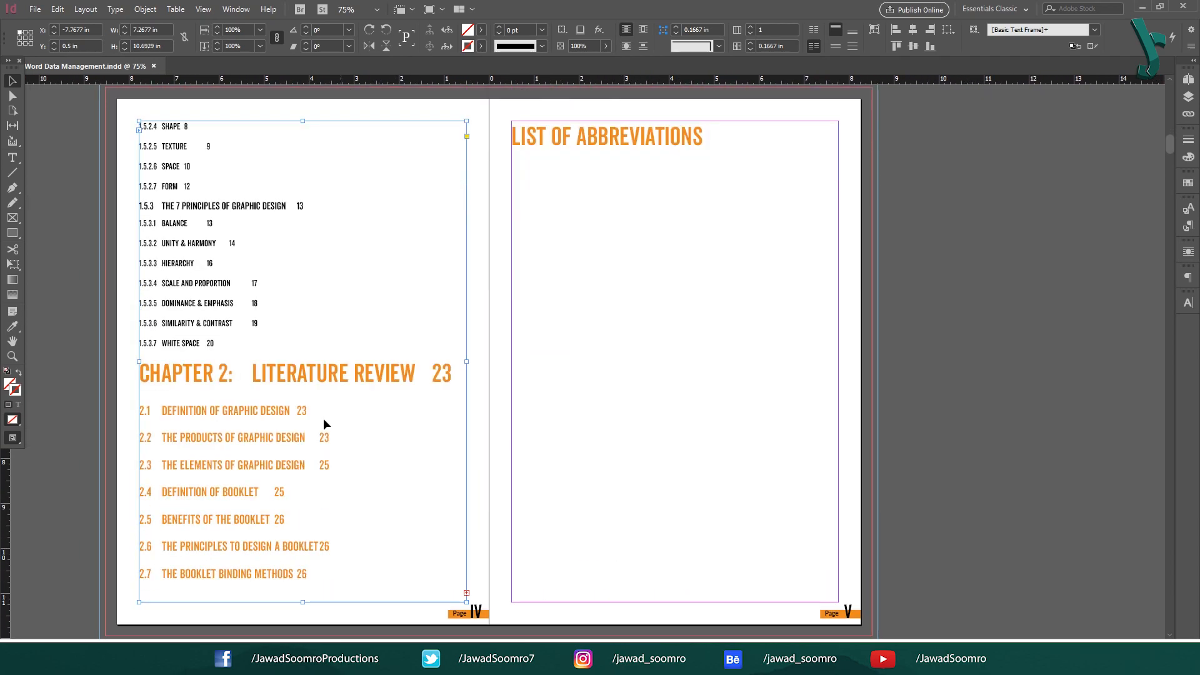
{"action": "scroll", "coordinate": [384, 409], "scroll_direction": "up", "scroll_amount": 10}
{"action": "scroll", "coordinate": [480, 345], "scroll_direction": "up", "scroll_amount": 4}
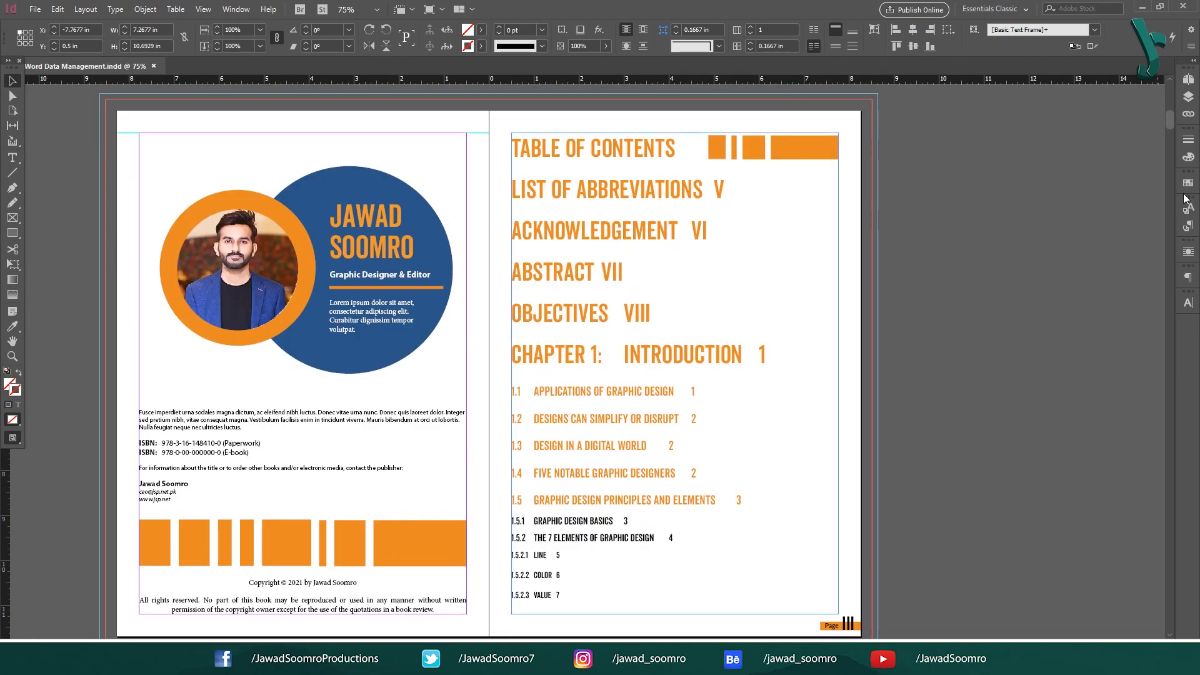
{"action": "left_click", "coordinate": [1188, 226]}
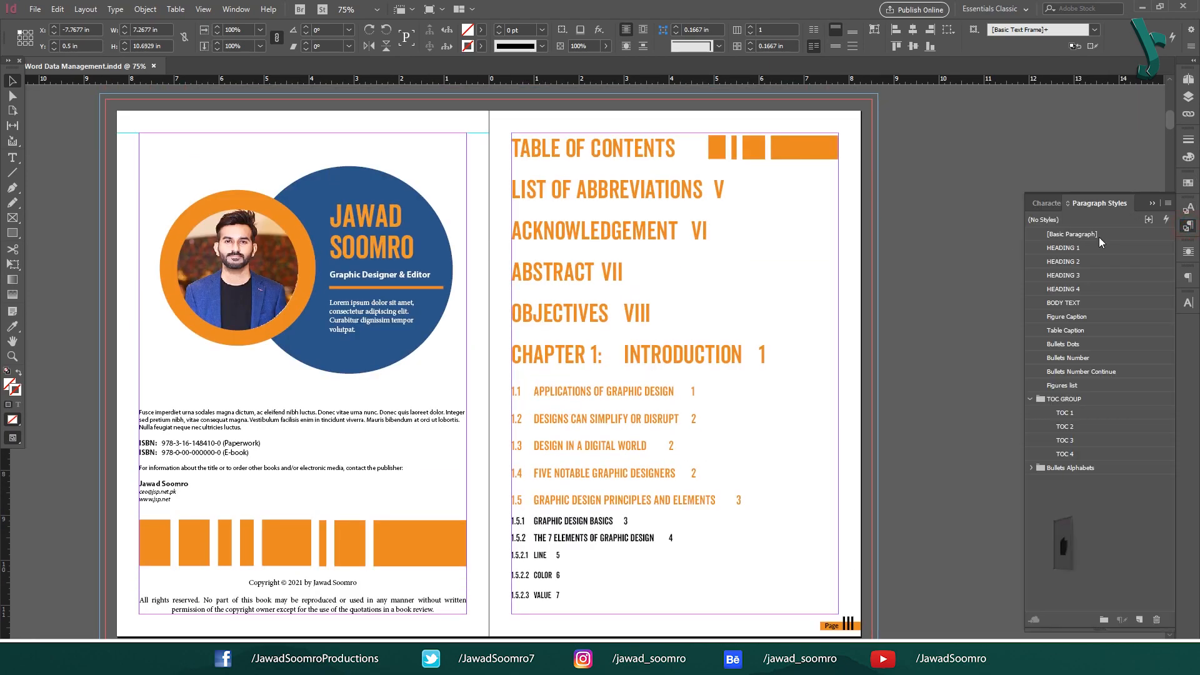
{"action": "left_click", "coordinate": [1031, 399]}
{"action": "left_click", "coordinate": [1031, 399]}
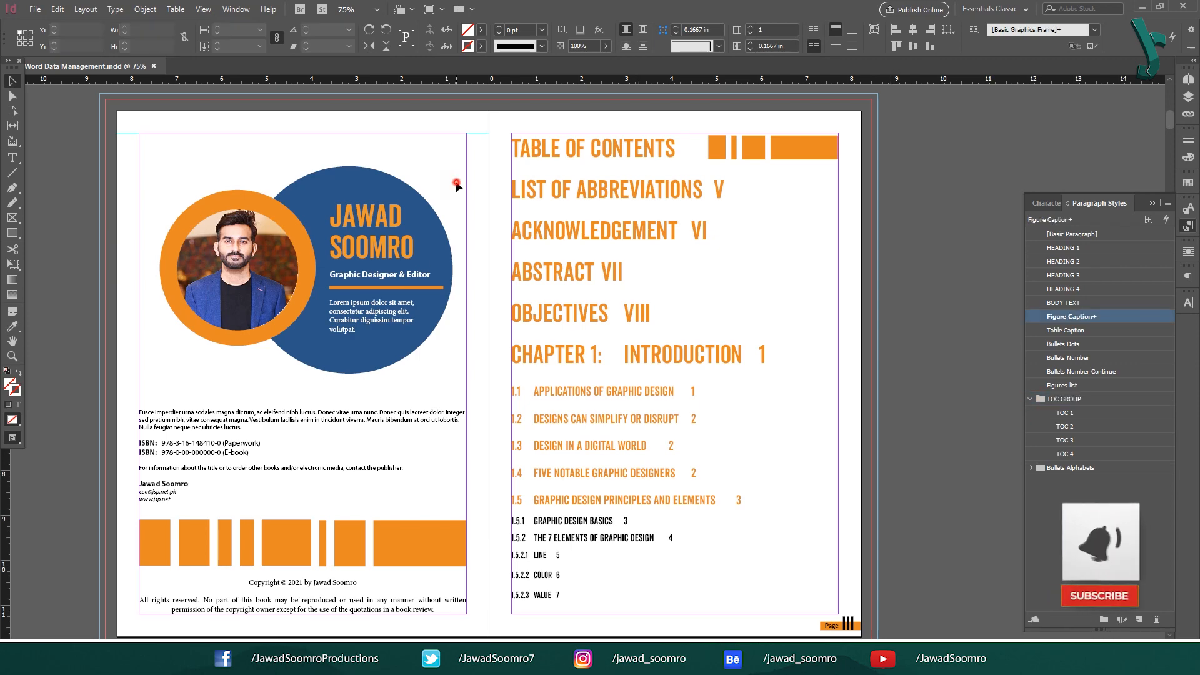
Apply TOC 1 to the entries from LIST OF ABBREVIATIONS to CHAPTER 1, and tab the ABSTRACT and OBJECTIVES page numbers to the margin.
{"action": "left_click", "coordinate": [754, 357]}
{"action": "double_click", "coordinate": [769, 355]}
{"action": "left_click_drag", "start_coordinate": [769, 355], "coordinate": [512, 188]}
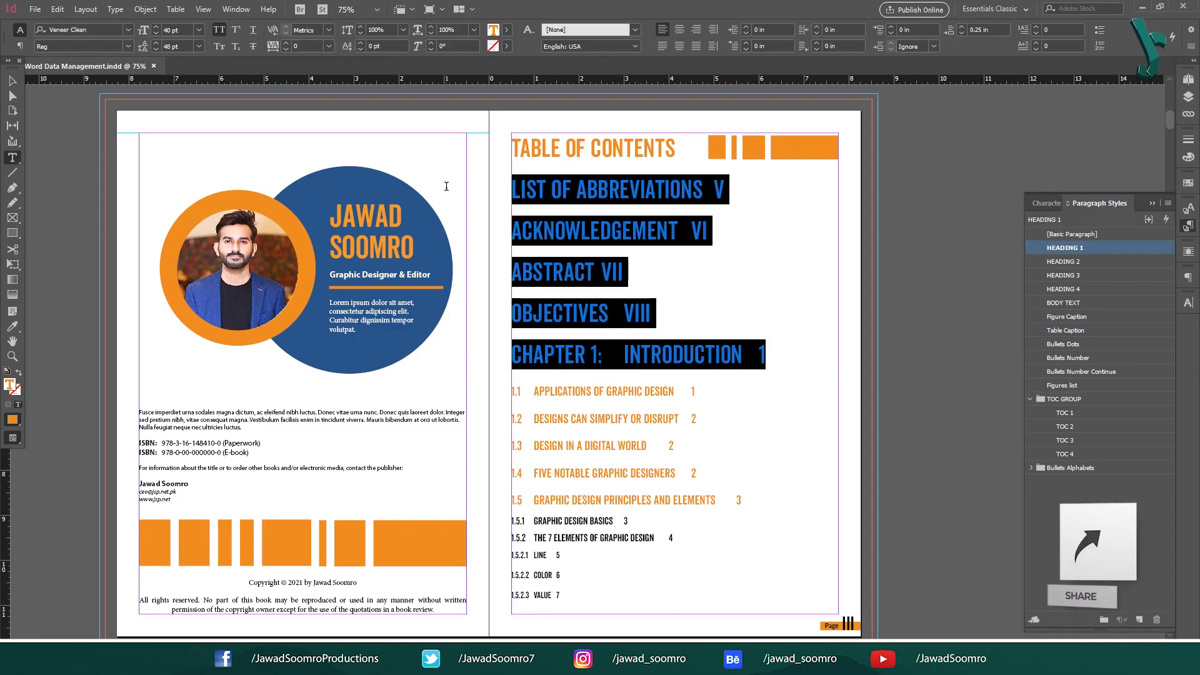
{"action": "left_click", "coordinate": [1066, 412]}
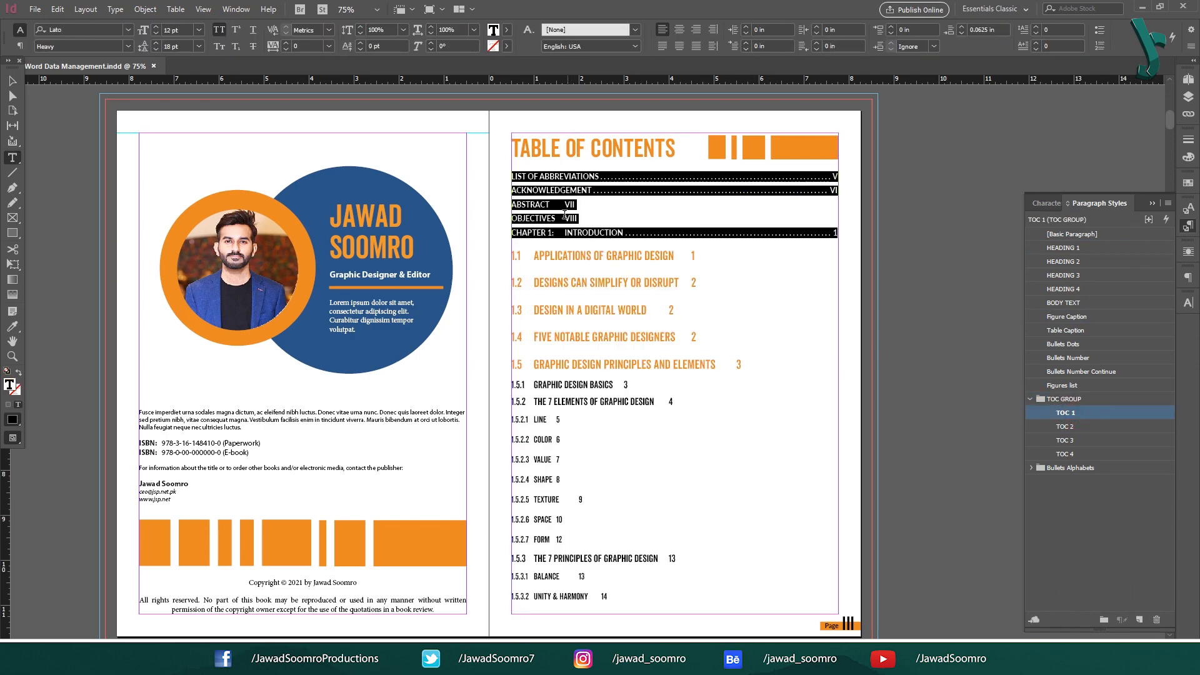
{"action": "left_click", "coordinate": [566, 216]}
Apply the TOC 2 style to entries 1.1 to 1.5 and TOC 3 to entries 1.5.1 and 1.5.2.
{"action": "left_click_drag", "start_coordinate": [743, 364], "coordinate": [495, 261]}
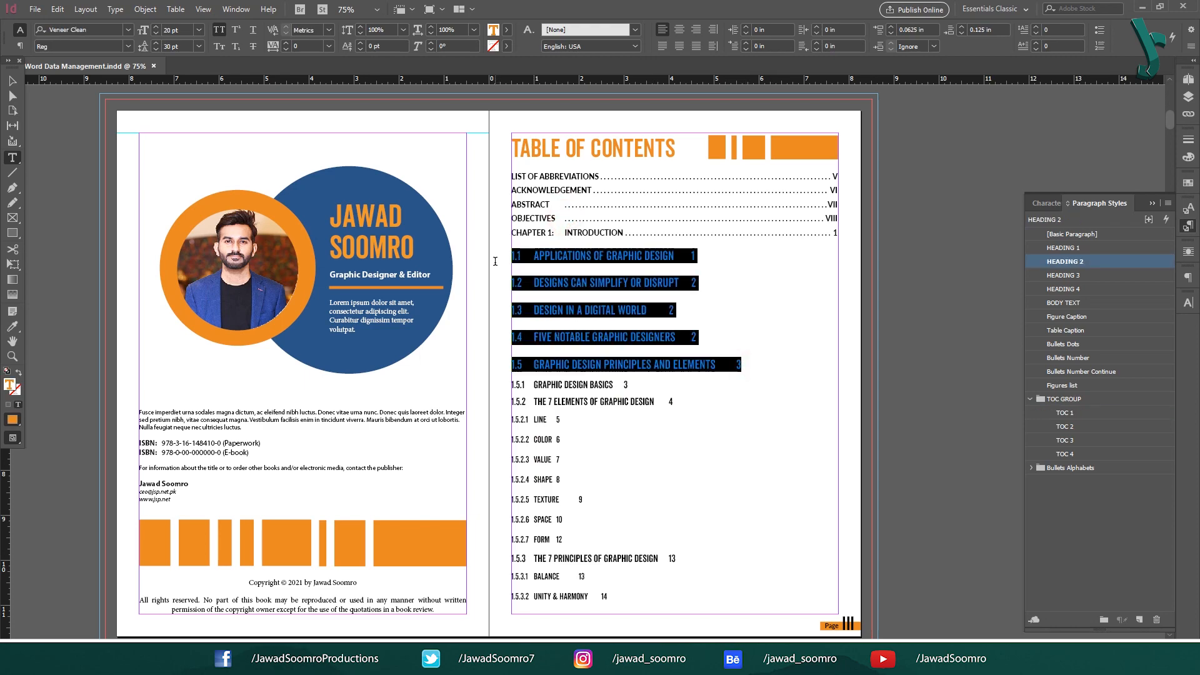
{"action": "left_click", "coordinate": [1091, 428]}
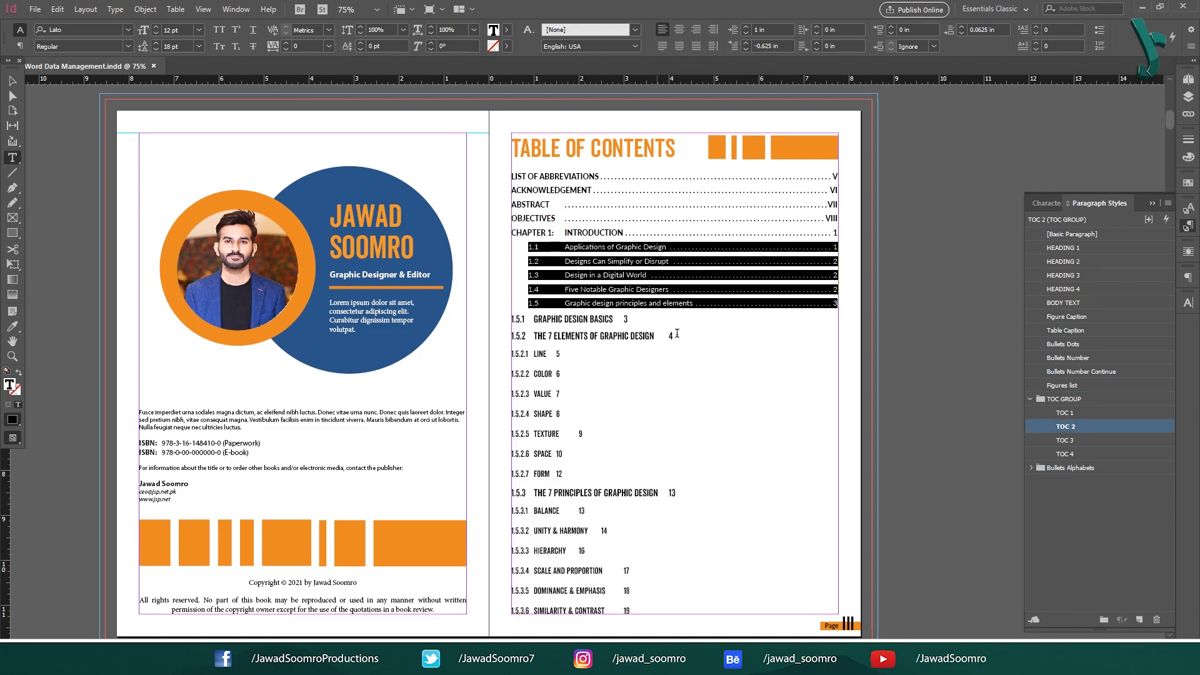
{"action": "left_click_drag", "start_coordinate": [677, 334], "coordinate": [511, 319]}
{"action": "left_click", "coordinate": [1066, 440]}
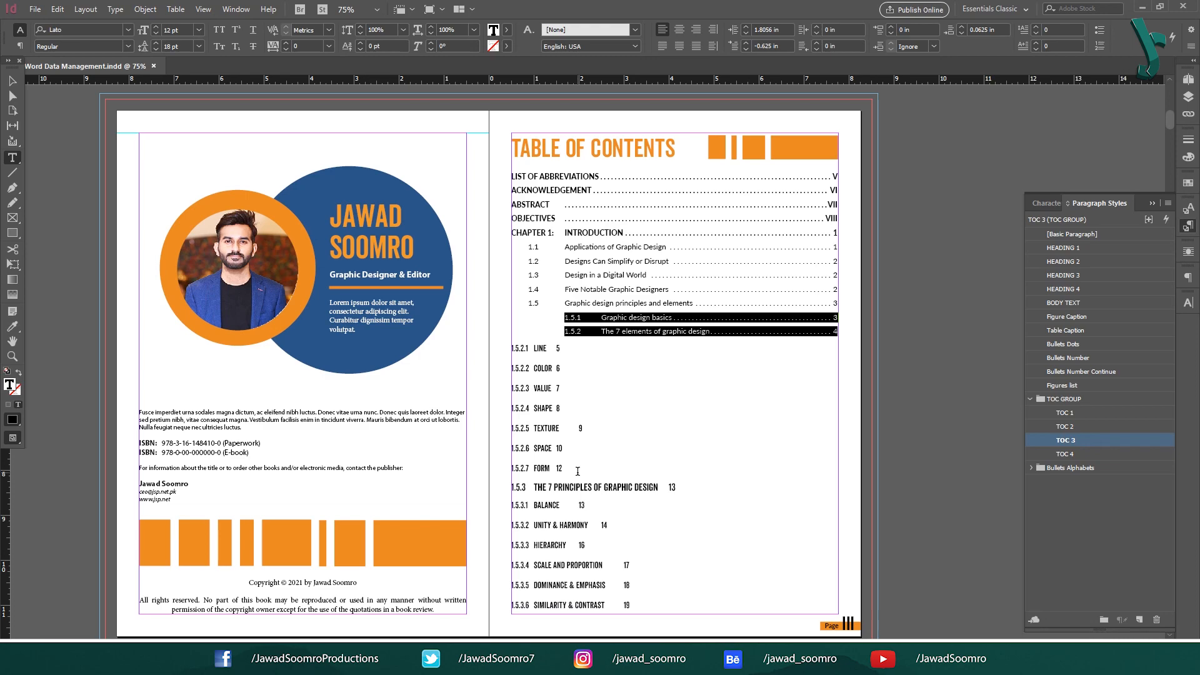
Apply the TOC 4 style to entries 1.5.2.1 to 1.5.2.7 and 1.5.3.1 to 1.5.3.7, and TOC 3 to entry 1.5.3.
{"action": "left_click_drag", "start_coordinate": [577, 471], "coordinate": [510, 346]}
{"action": "left_click", "coordinate": [1066, 454]}
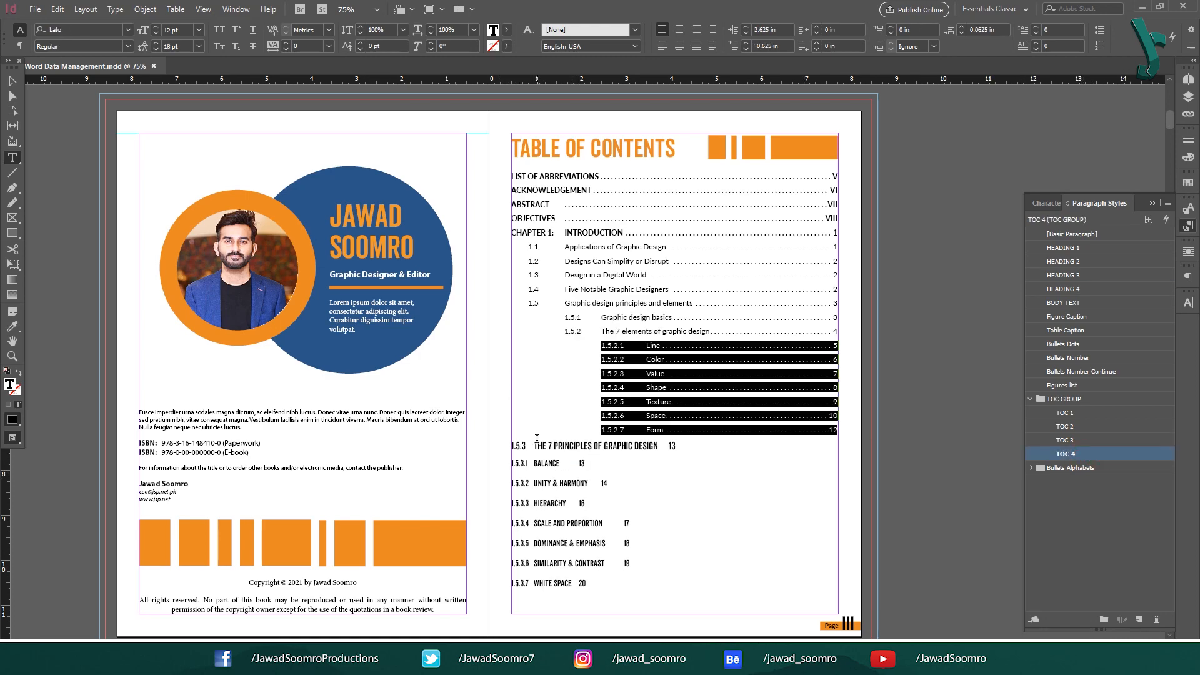
{"action": "left_click", "coordinate": [583, 444]}
{"action": "left_click", "coordinate": [1066, 440]}
{"action": "left_click_drag", "start_coordinate": [588, 582], "coordinate": [490, 461]}
{"action": "left_click", "coordinate": [1066, 455]}
Apply the TOC 1 style to the CHAPTER 2 entry and TOC 2 to entries 2.1 to 2.3.
{"action": "left_click", "coordinate": [593, 573]}
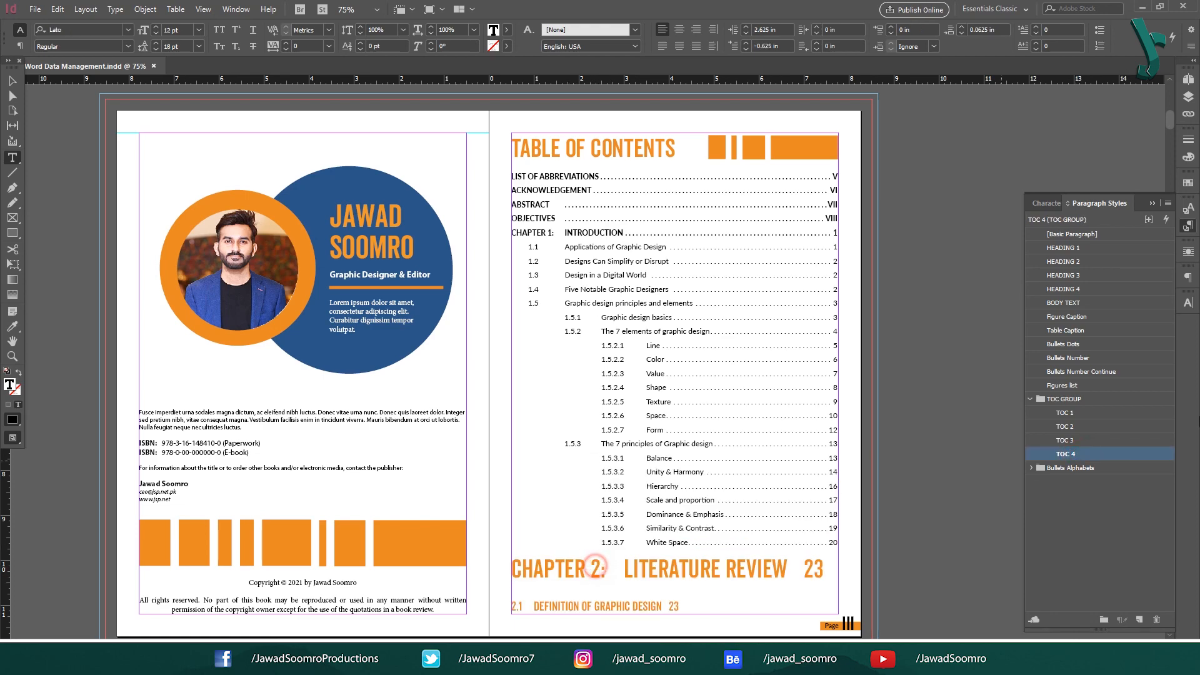
{"action": "left_click", "coordinate": [1070, 413]}
{"action": "left_click_drag", "start_coordinate": [576, 575], "coordinate": [632, 616]}
{"action": "left_click", "coordinate": [1066, 427]}
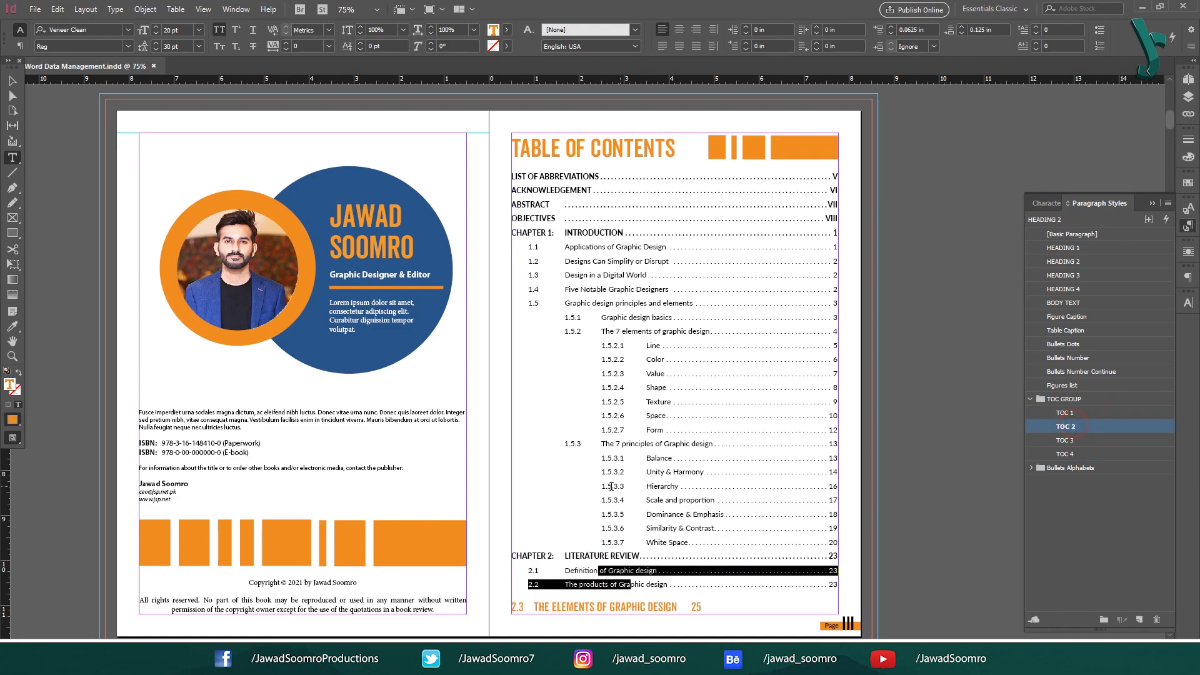
{"action": "left_click", "coordinate": [595, 607]}
{"action": "left_click", "coordinate": [1062, 427]}
Apply the TOC 2 style to entries 2.4 to 2.7 and TOC 1 to the entries from CHAPTER 3 to REFERENCES.
{"action": "scroll", "coordinate": [182, 503], "scroll_direction": "down", "scroll_amount": 5}
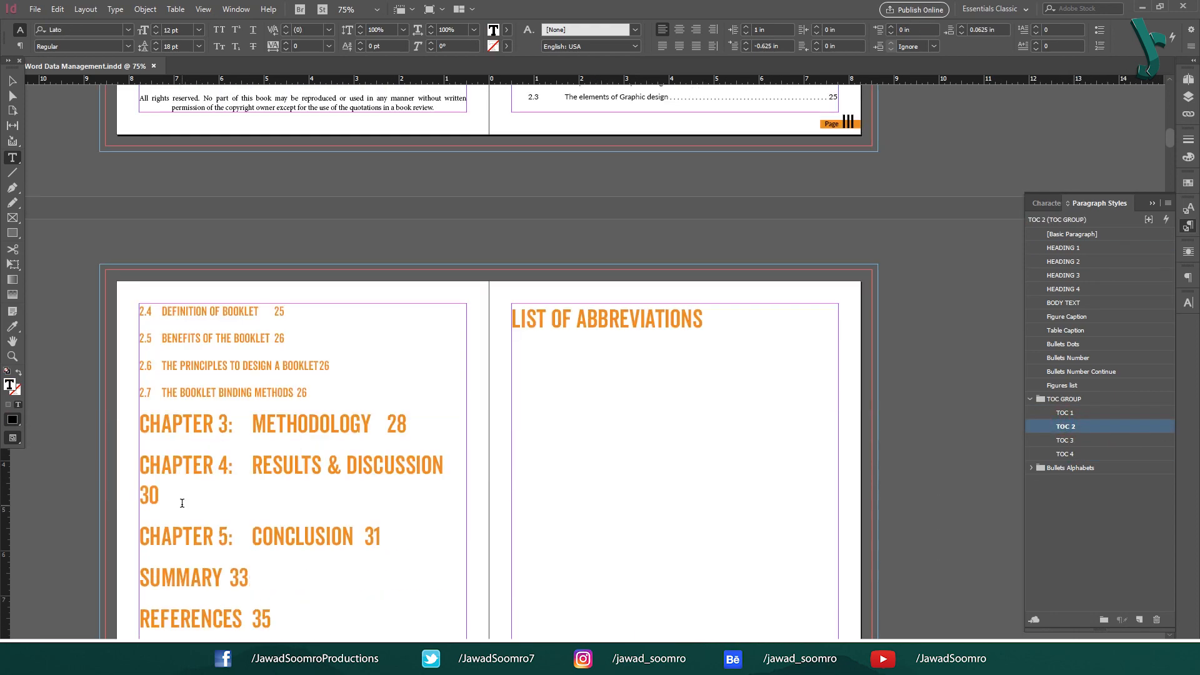
{"action": "left_click_drag", "start_coordinate": [226, 316], "coordinate": [318, 394]}
{"action": "left_click", "coordinate": [1066, 426]}
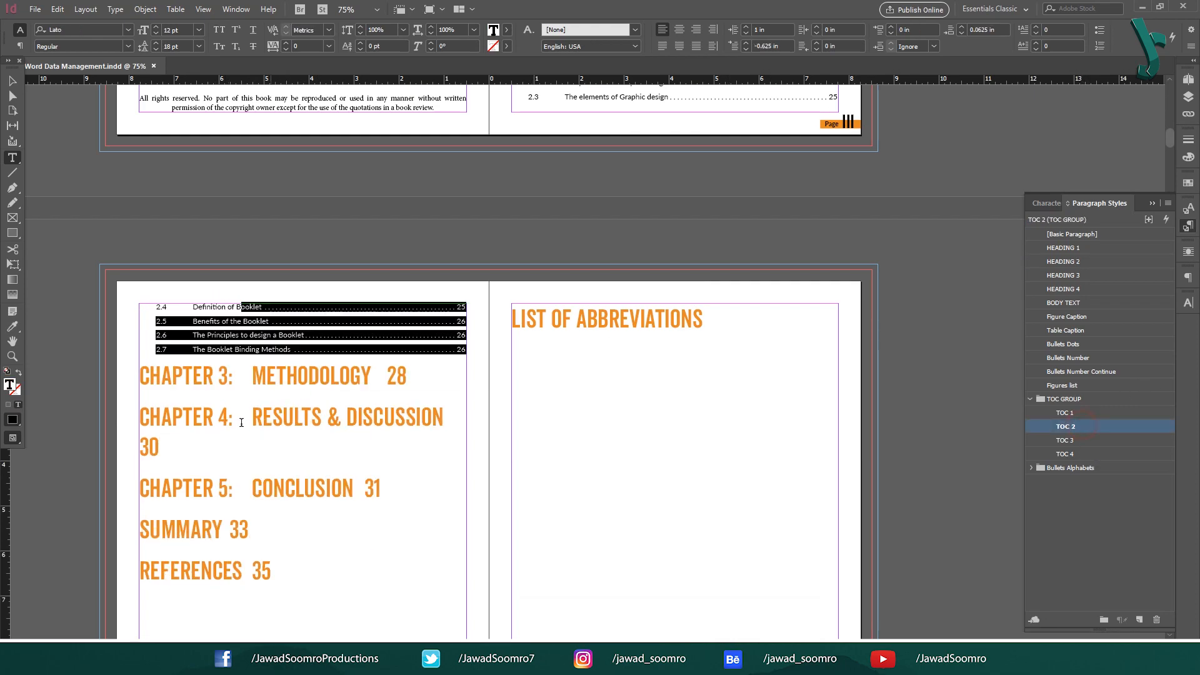
{"action": "left_click_drag", "start_coordinate": [182, 378], "coordinate": [278, 573]}
{"action": "left_click", "coordinate": [1093, 413]}
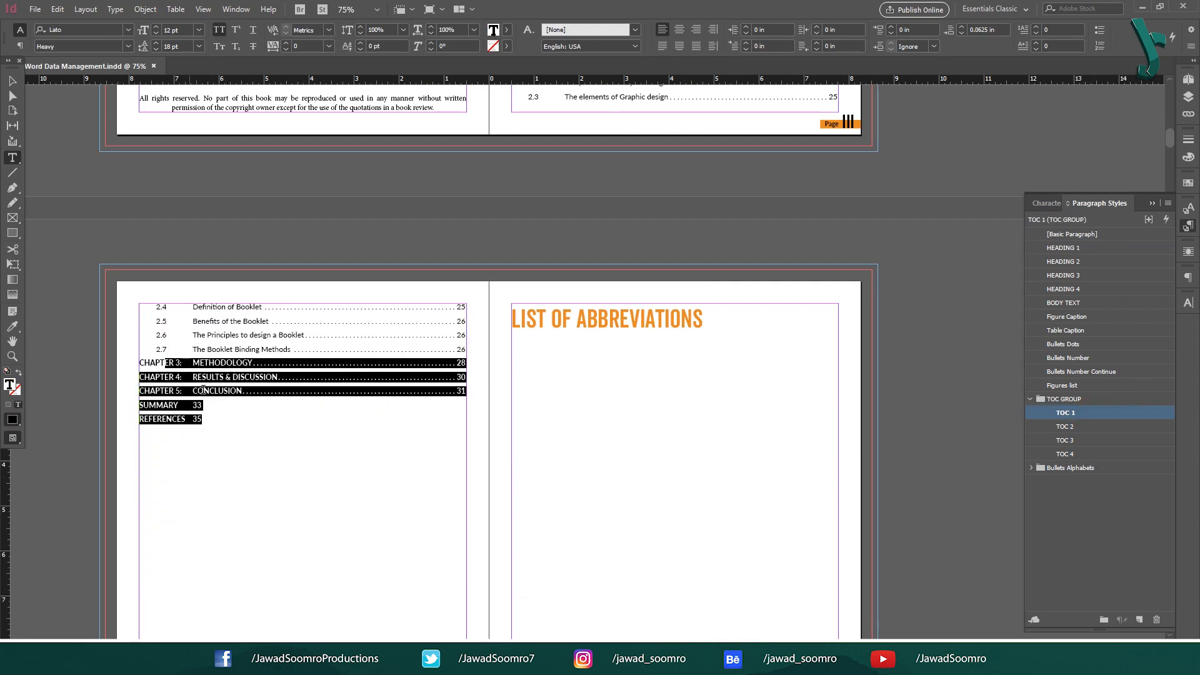
Insert a tab before the page numbers of the SUMMARY and REFERENCES entries, and leave text editing.
{"action": "left_click", "coordinate": [191, 406]}
{"action": "key", "text": "Tab"}
{"action": "left_click", "coordinate": [192, 421]}
{"action": "key", "text": "Tab"}
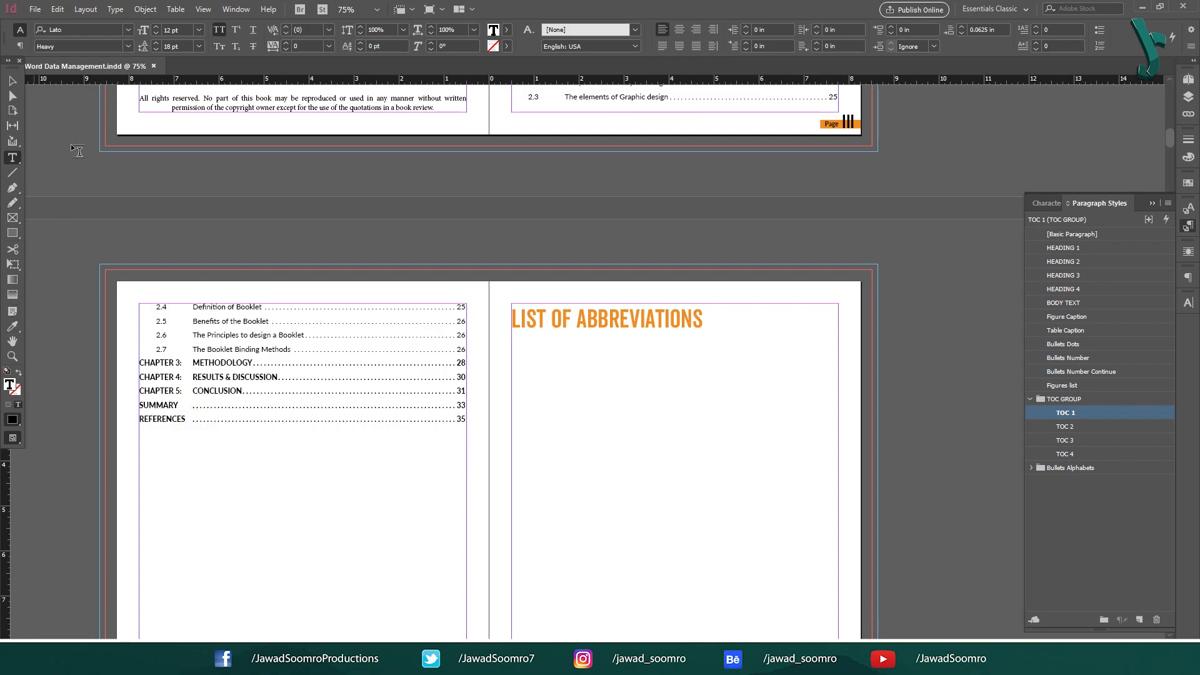
{"action": "left_click", "coordinate": [13, 81]}
Go through the TOC 1 to TOC 4 paragraph styles with nothing selected, and collapse TOC GROUP.
{"action": "left_click_drag", "start_coordinate": [710, 241], "coordinate": [625, 669]}
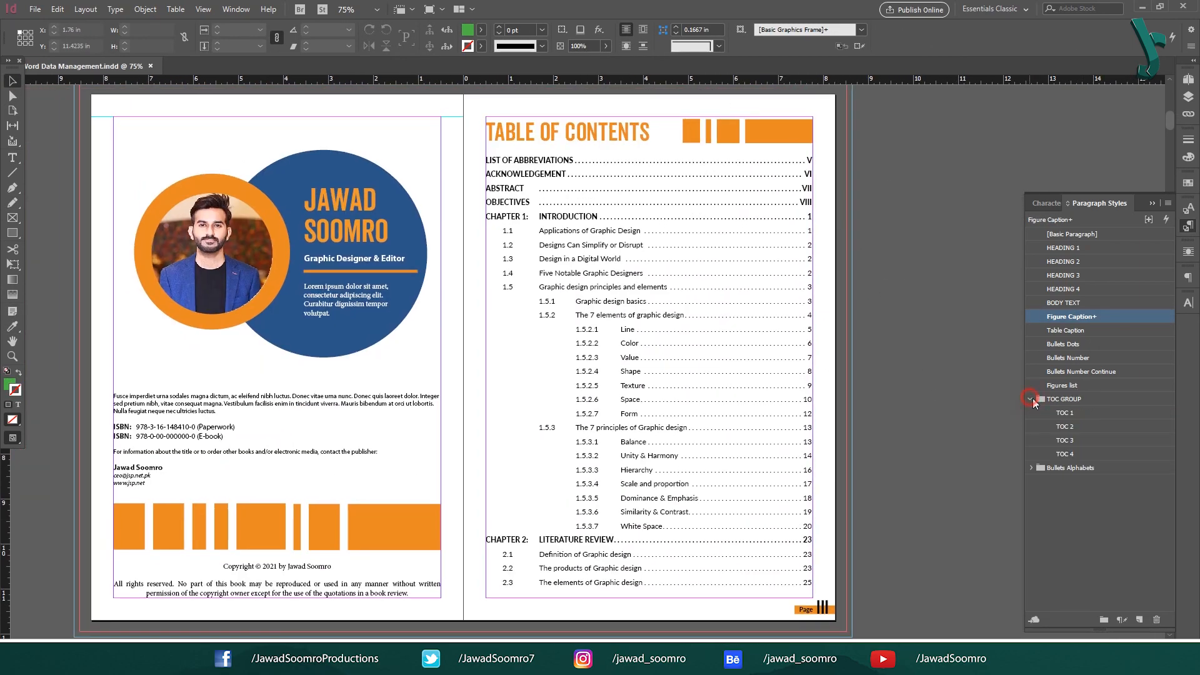
{"action": "left_click", "coordinate": [1074, 415]}
{"action": "left_click", "coordinate": [1078, 427]}
{"action": "left_click", "coordinate": [1082, 441]}
{"action": "left_click", "coordinate": [1083, 455]}
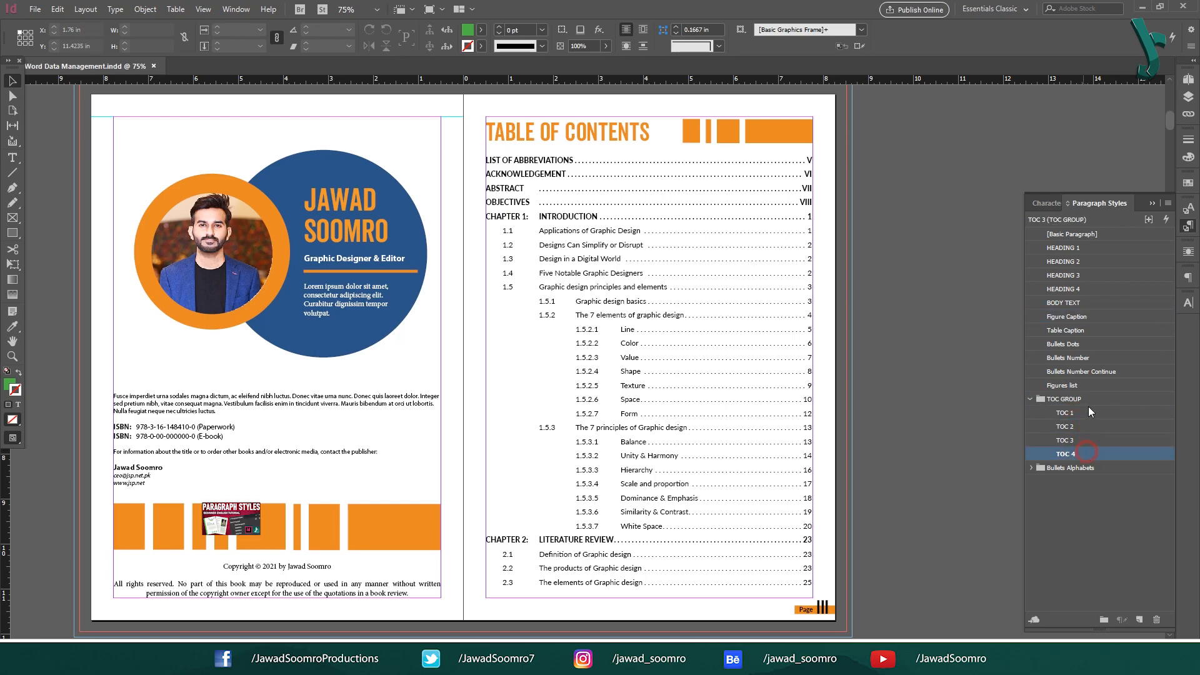
{"action": "left_click", "coordinate": [1072, 398]}
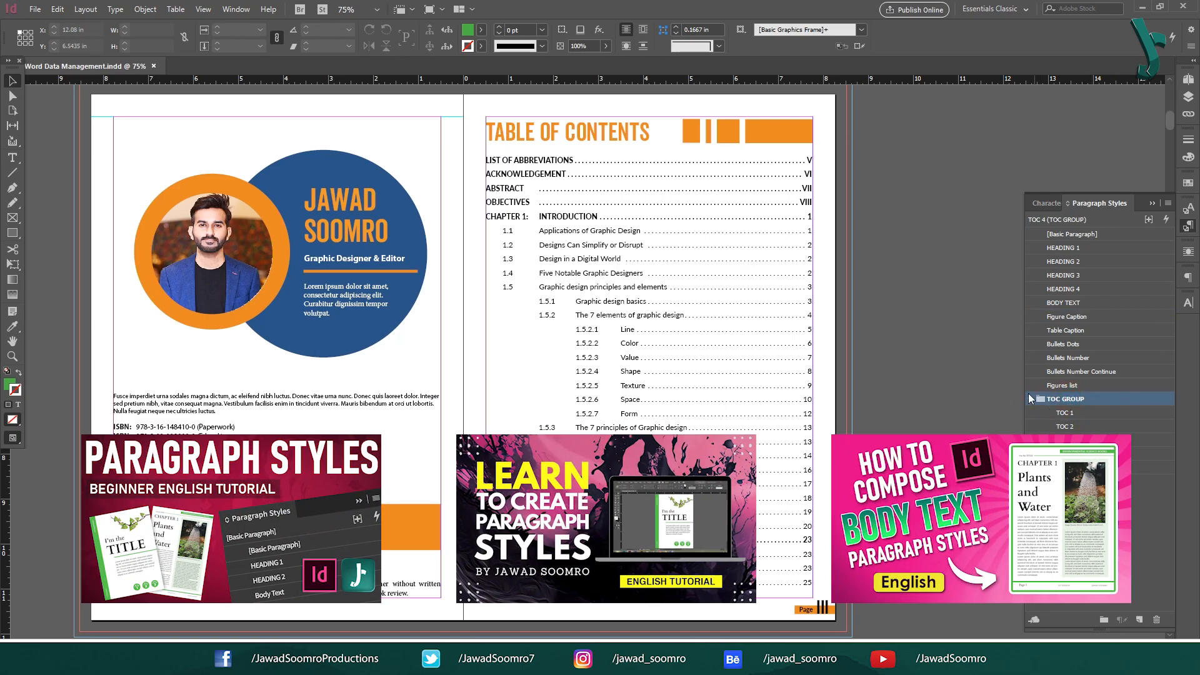
{"action": "left_click", "coordinate": [1032, 398]}
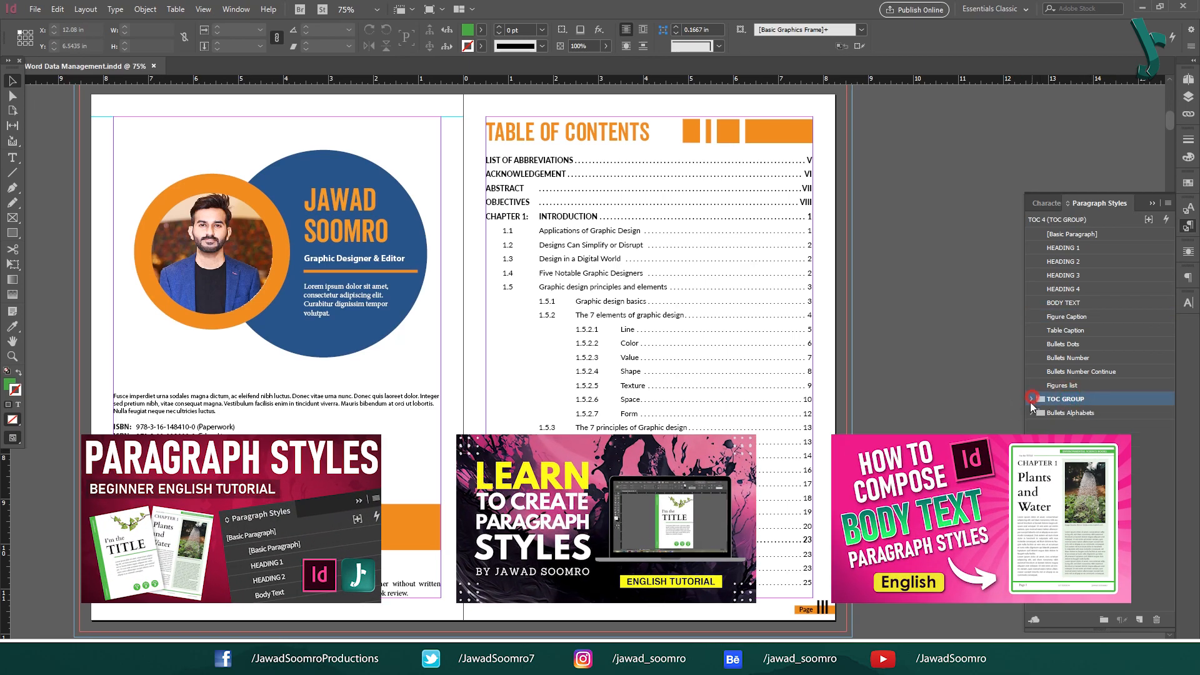
Go through the HEADING 1 to HEADING 4 paragraph styles with nothing selected, leaving TOC GROUP collapsed.
{"action": "left_click", "coordinate": [1189, 227]}
{"action": "left_click", "coordinate": [1189, 226]}
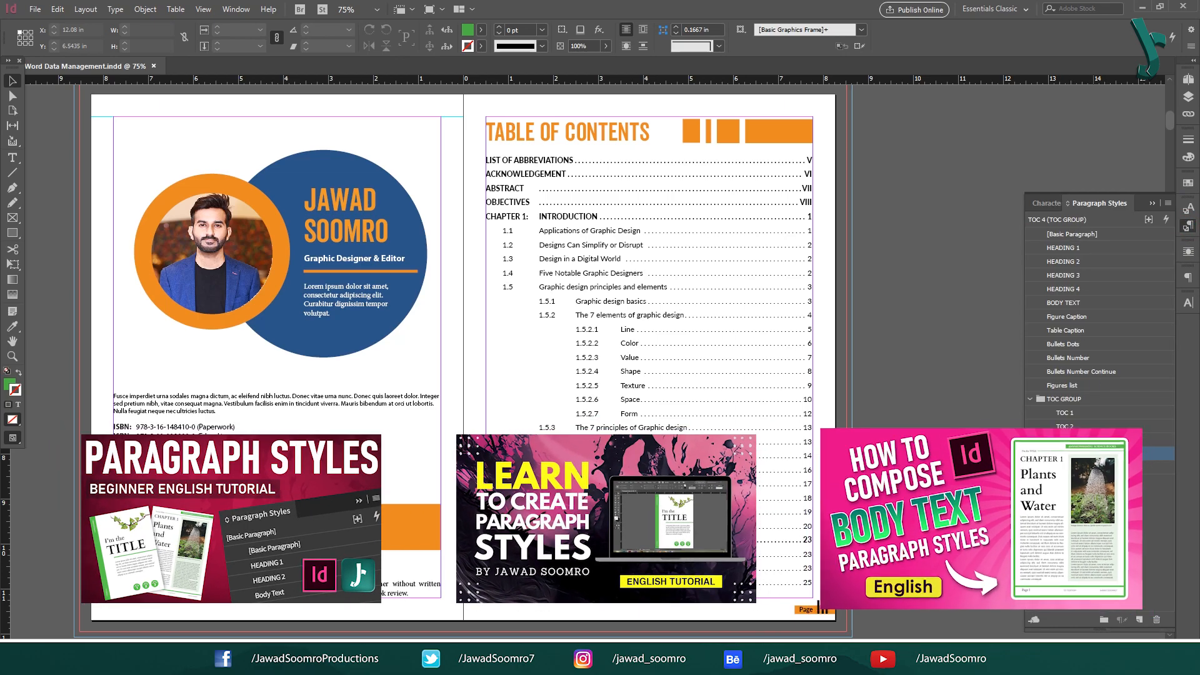
{"action": "left_click", "coordinate": [1066, 248]}
{"action": "left_click", "coordinate": [1070, 263]}
{"action": "left_click", "coordinate": [1075, 276]}
{"action": "left_click", "coordinate": [1080, 290]}
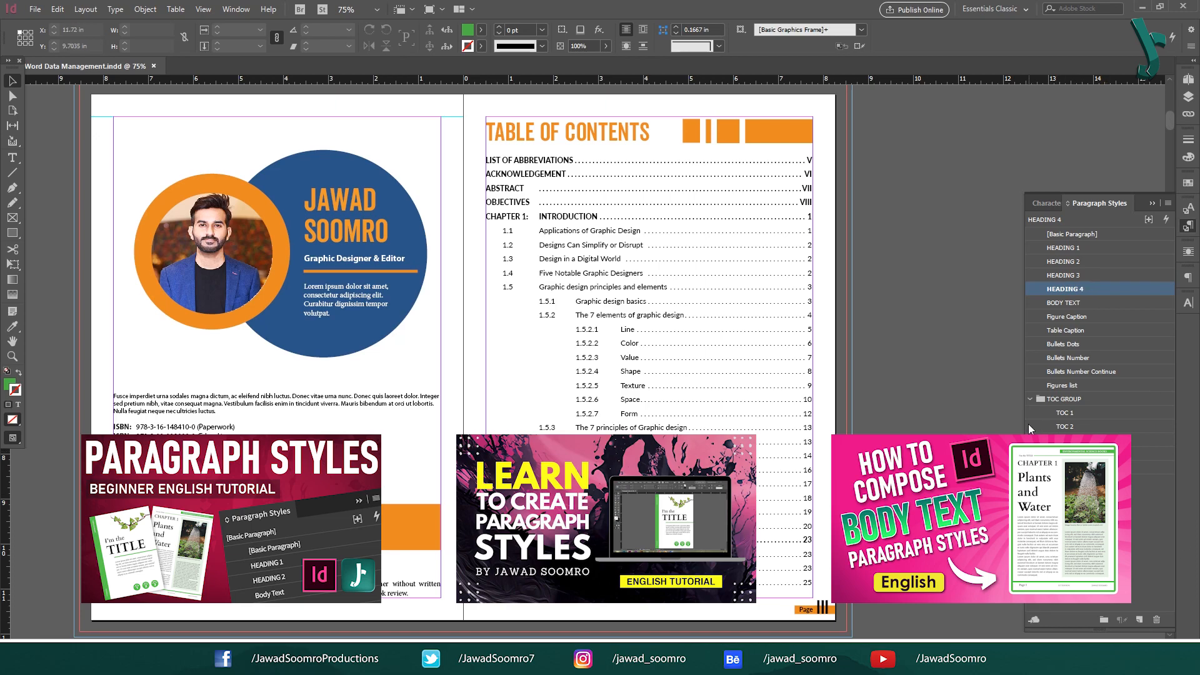
{"action": "left_click", "coordinate": [1031, 401]}
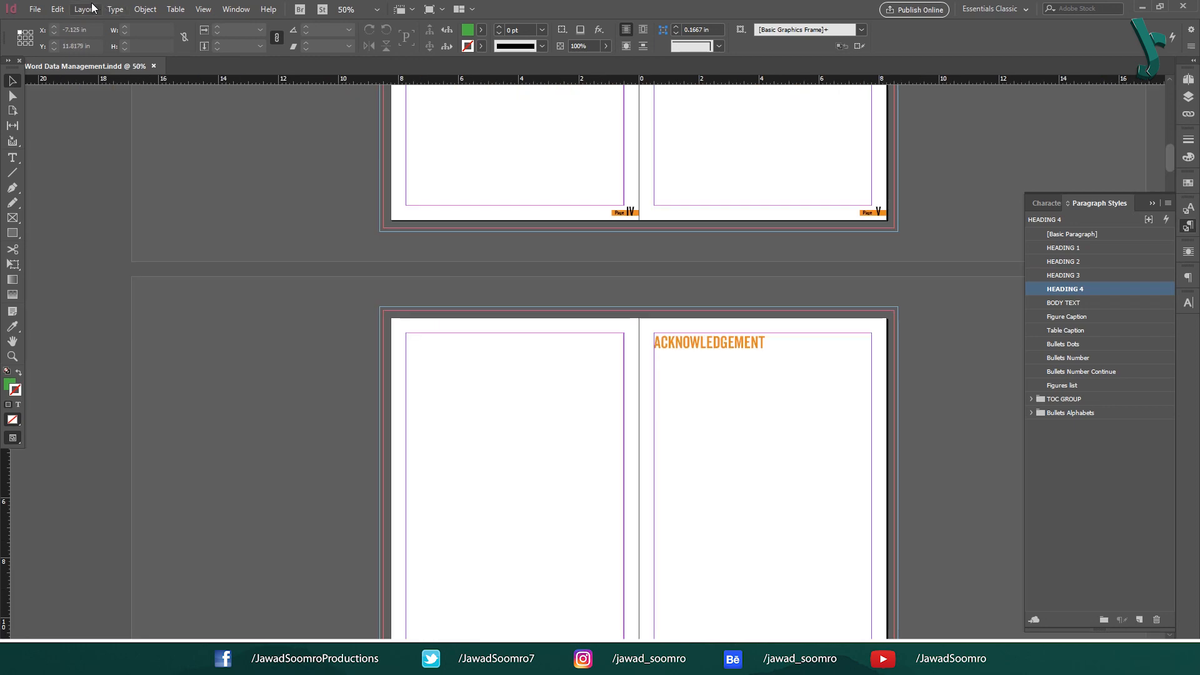
Add a blank page before the ACKNOWLEDGEMENT page.
{"action": "left_click", "coordinate": [92, 6]}
{"action": "mouse_move", "coordinate": [102, 23]}
{"action": "left_click", "coordinate": [380, 24]}
{"action": "left_click", "coordinate": [622, 240]}
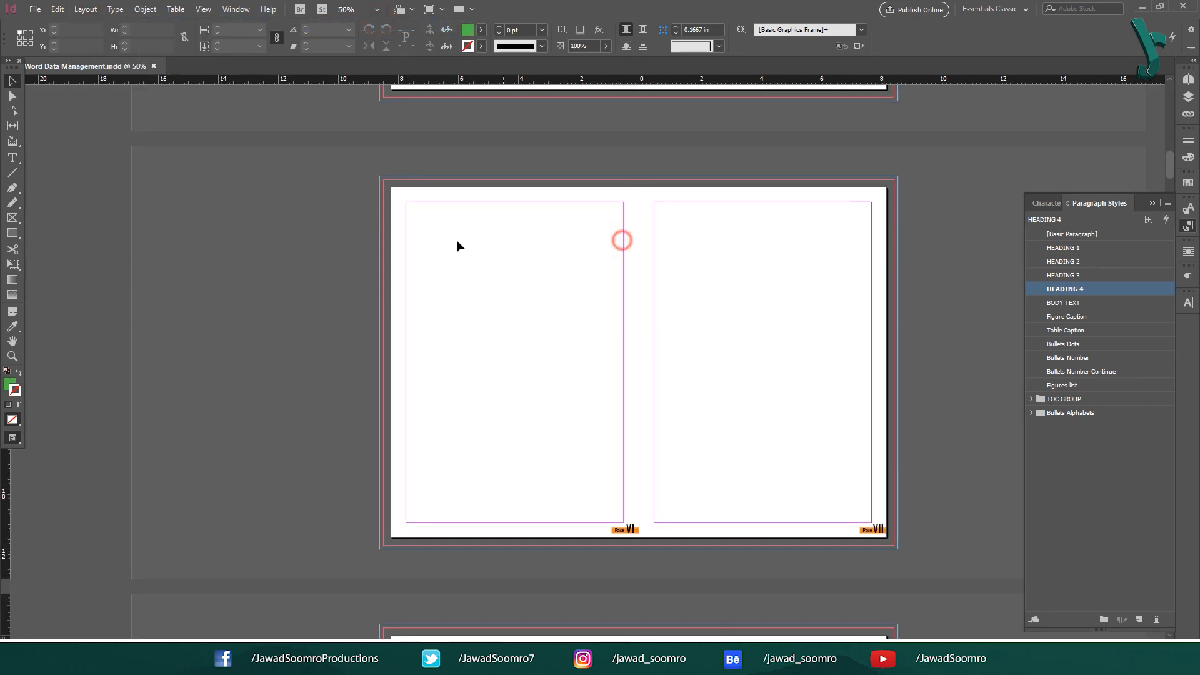
{"action": "left_click", "coordinate": [446, 238]}
{"action": "left_click_drag", "start_coordinate": [706, 153], "coordinate": [691, 549]}
{"action": "left_click_drag", "start_coordinate": [694, 226], "coordinate": [684, 68]}
Clear the LIST OF ABBREVIATIONS heading from the text frame on page V.
{"action": "double_click", "coordinate": [714, 161]}
{"action": "left_click", "coordinate": [12, 81]}
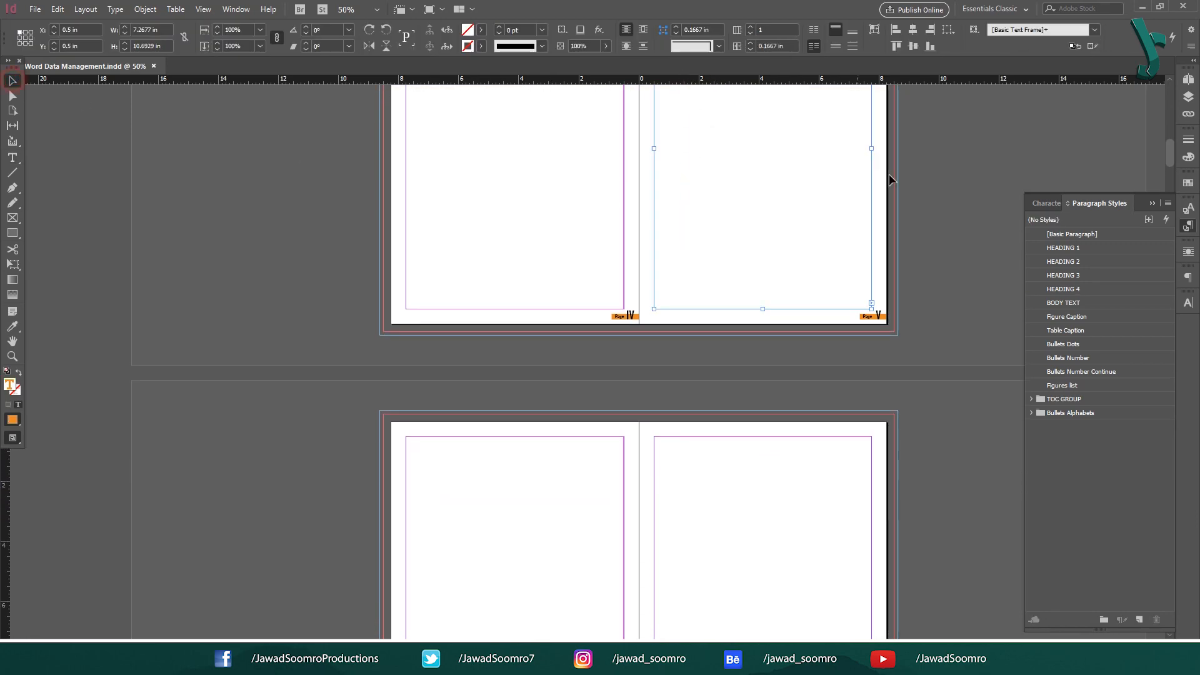
{"action": "left_click_drag", "start_coordinate": [733, 129], "coordinate": [738, 572]}
{"action": "left_click", "coordinate": [791, 234]}
{"action": "left_click_drag", "start_coordinate": [748, 190], "coordinate": [589, 448]}
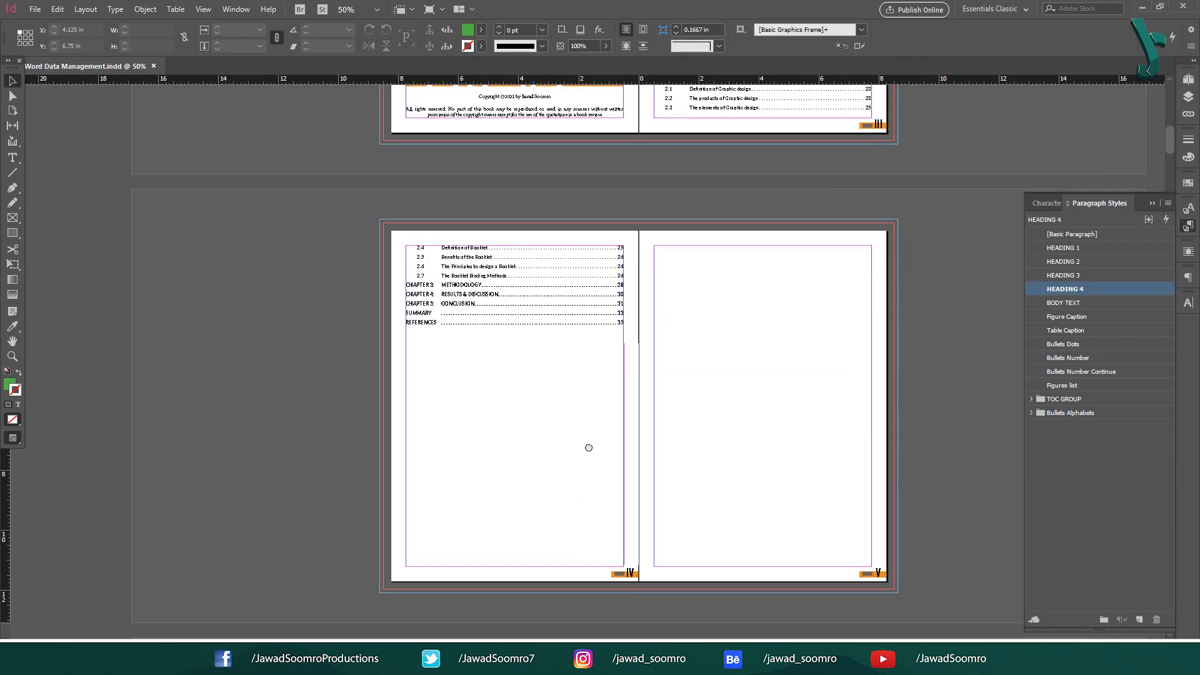
Look into the settings of the existing Table of Contents style and leave them without changes.
{"action": "left_click", "coordinate": [86, 9]}
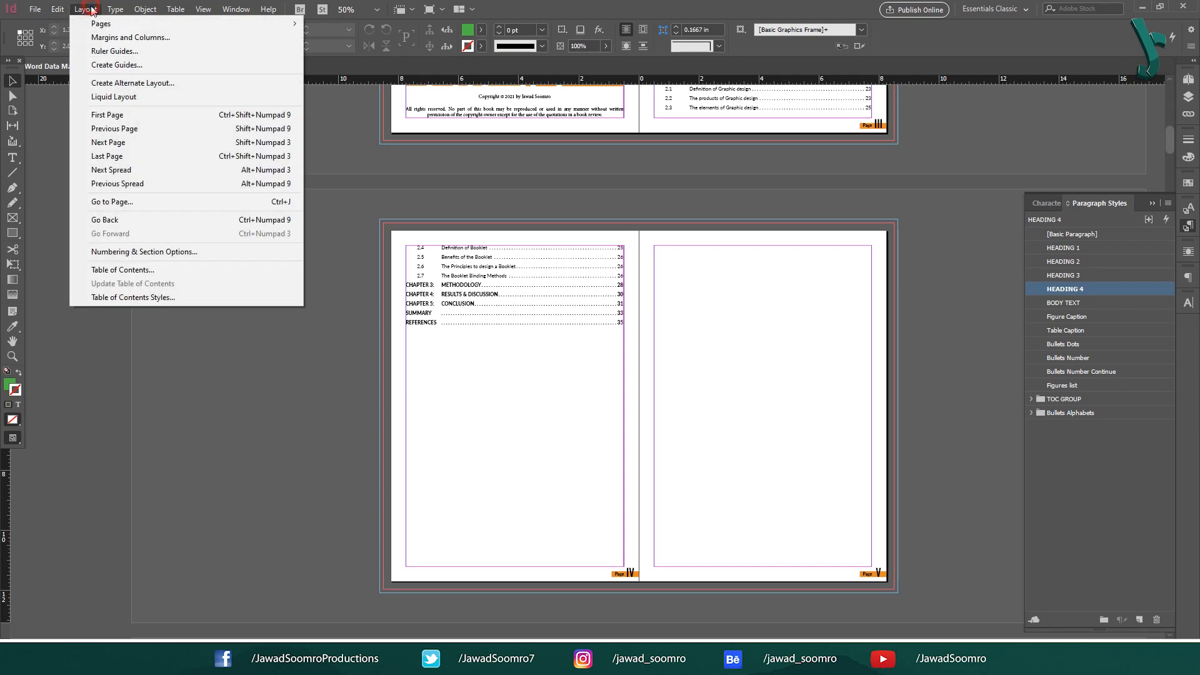
{"action": "left_click", "coordinate": [166, 298]}
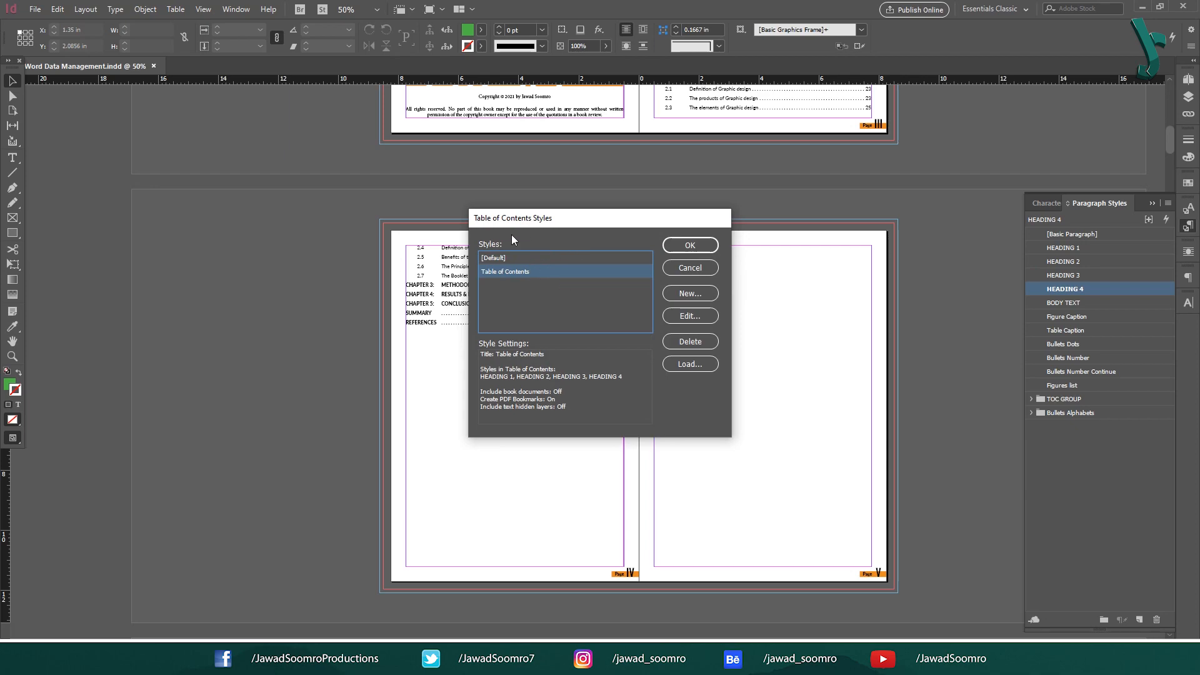
{"action": "left_click", "coordinate": [697, 345]}
{"action": "left_click", "coordinate": [695, 344]}
{"action": "left_click", "coordinate": [701, 317]}
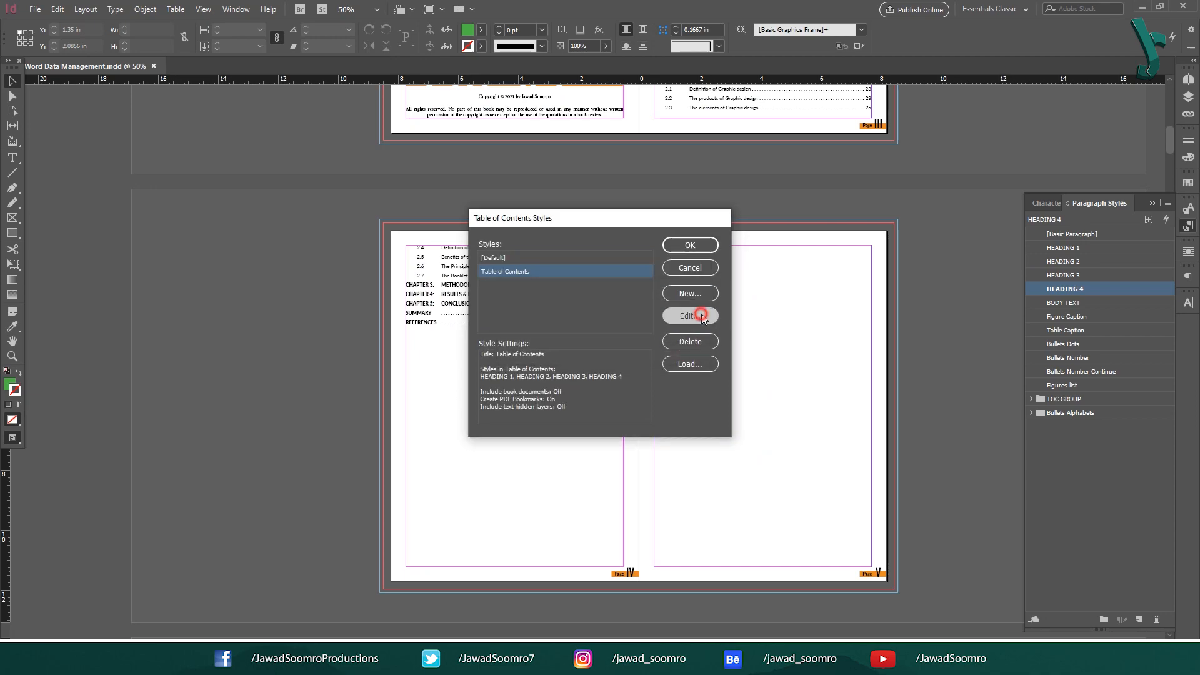
{"action": "left_click", "coordinate": [773, 190]}
{"action": "left_click", "coordinate": [587, 305]}
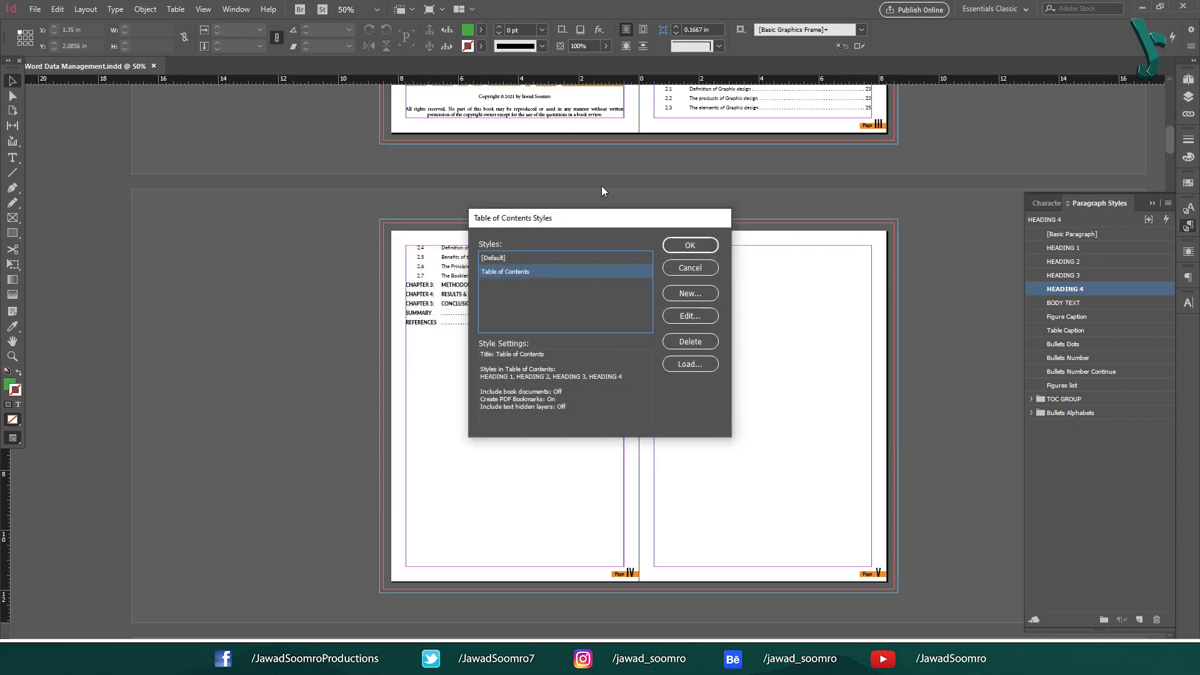
Create a table of contents style named and titled "List of Figures" that includes the Figure Caption paragraph style.
{"action": "left_click", "coordinate": [709, 293]}
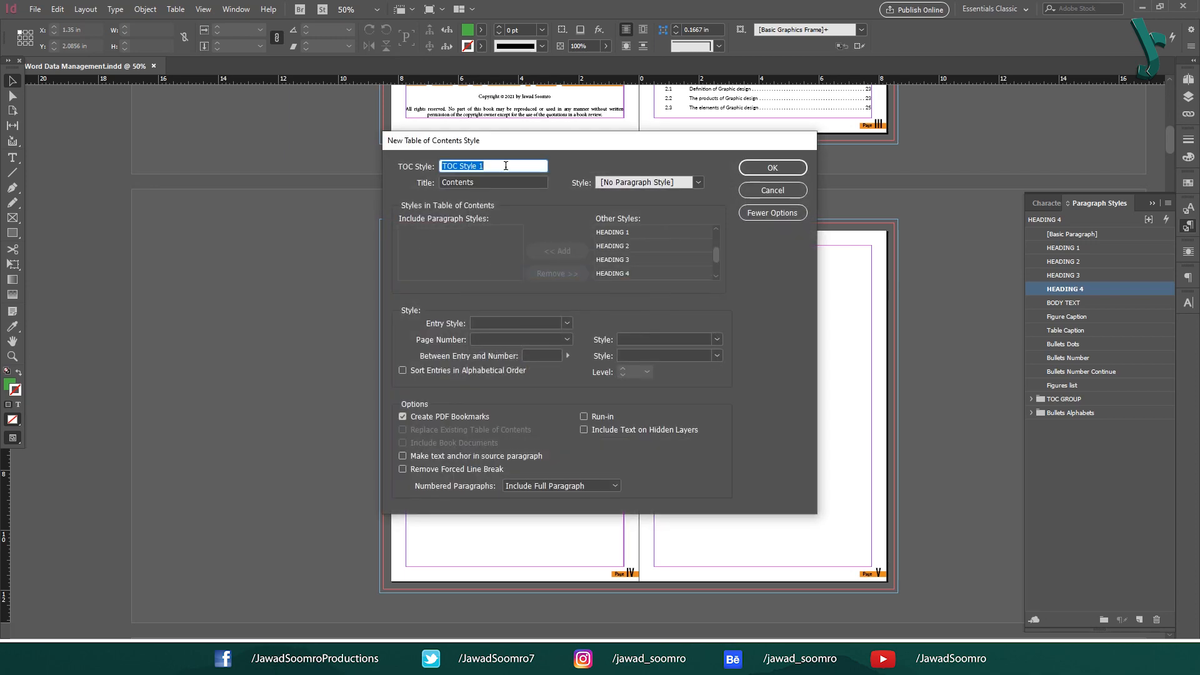
{"action": "type", "text": "List of Figures"}
{"action": "key", "text": "Tab"}
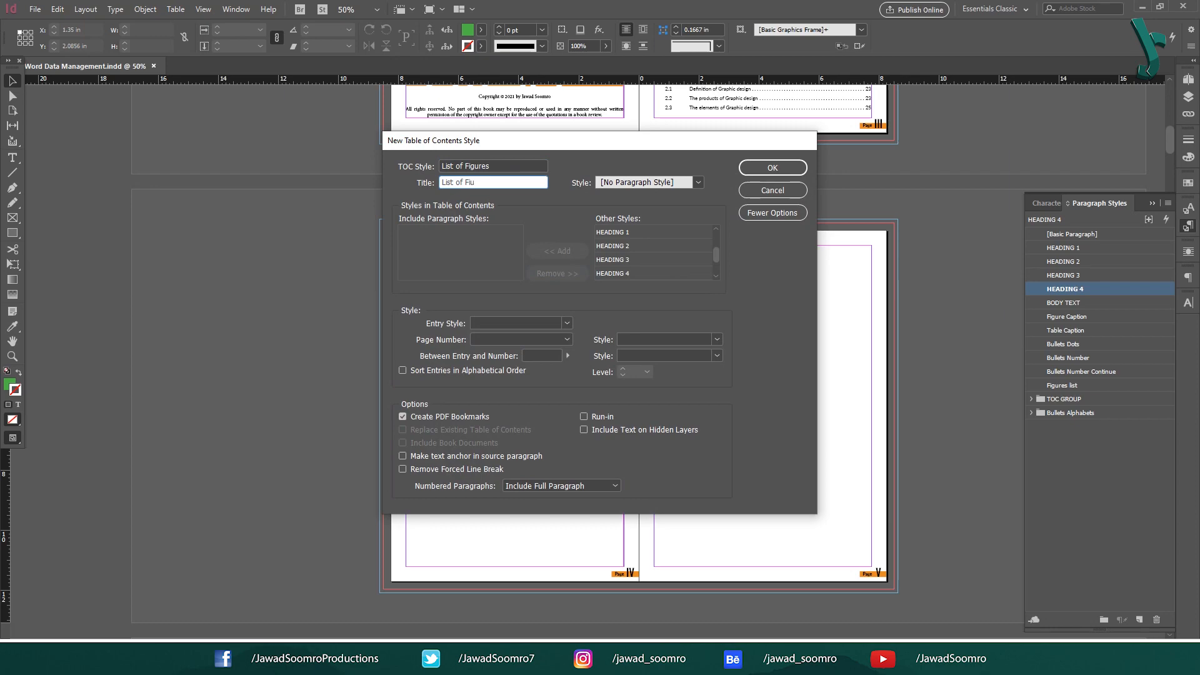
{"action": "left_click", "coordinate": [469, 242]}
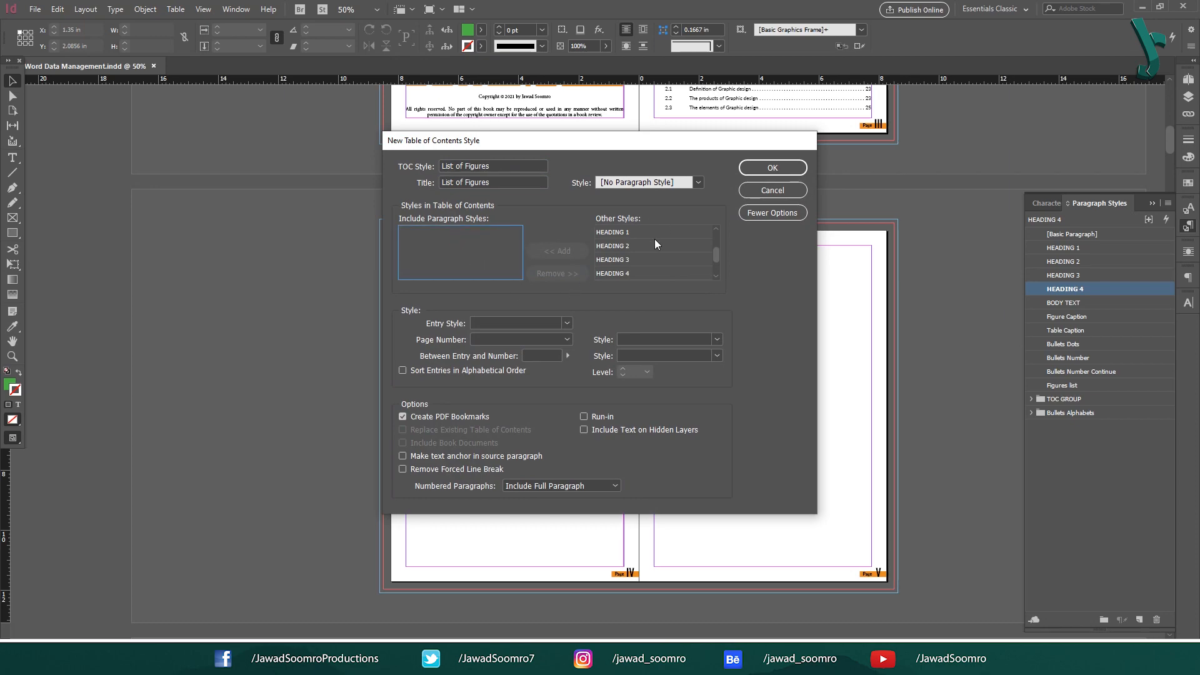
{"action": "scroll", "coordinate": [655, 238], "scroll_direction": "up", "scroll_amount": 2}
{"action": "left_click", "coordinate": [636, 233]}
{"action": "left_click", "coordinate": [557, 252]}
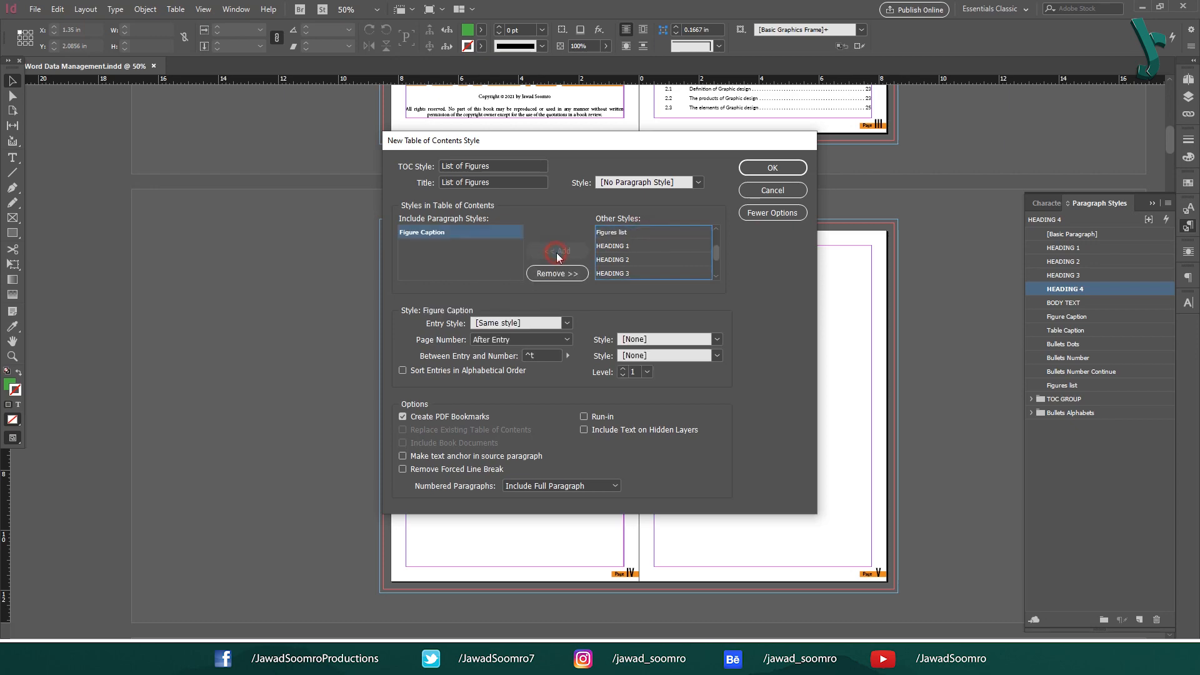
{"action": "scroll", "coordinate": [644, 255], "scroll_direction": "down", "scroll_amount": 2}
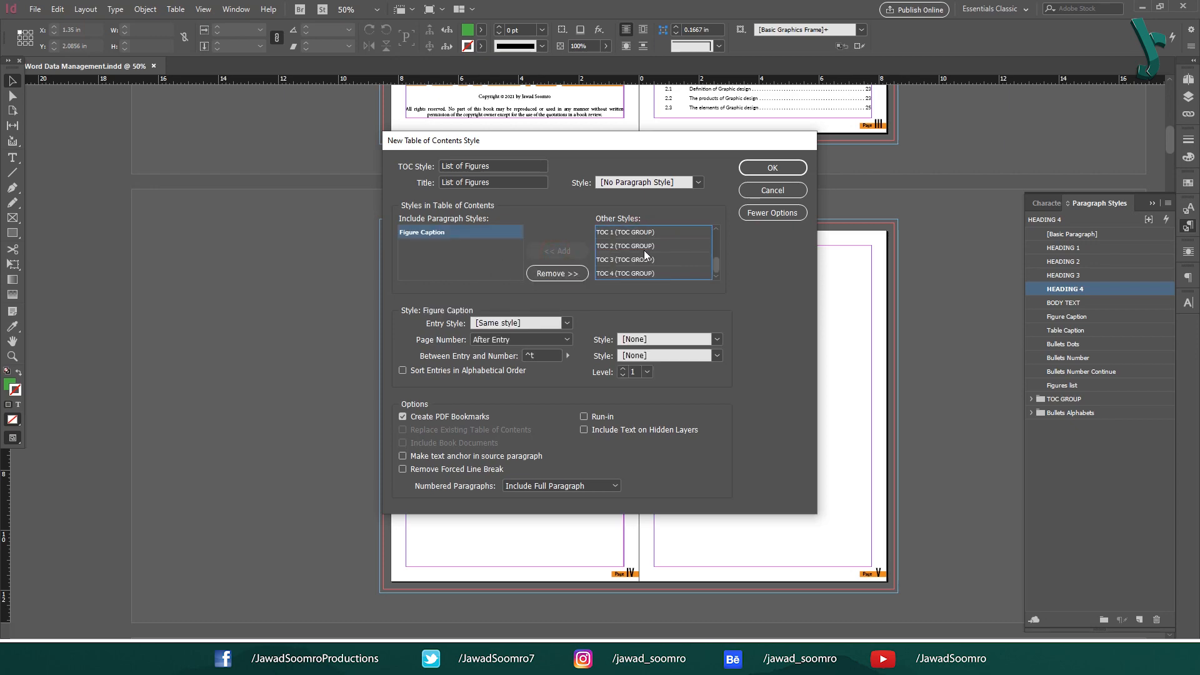
{"action": "left_click", "coordinate": [628, 245]}
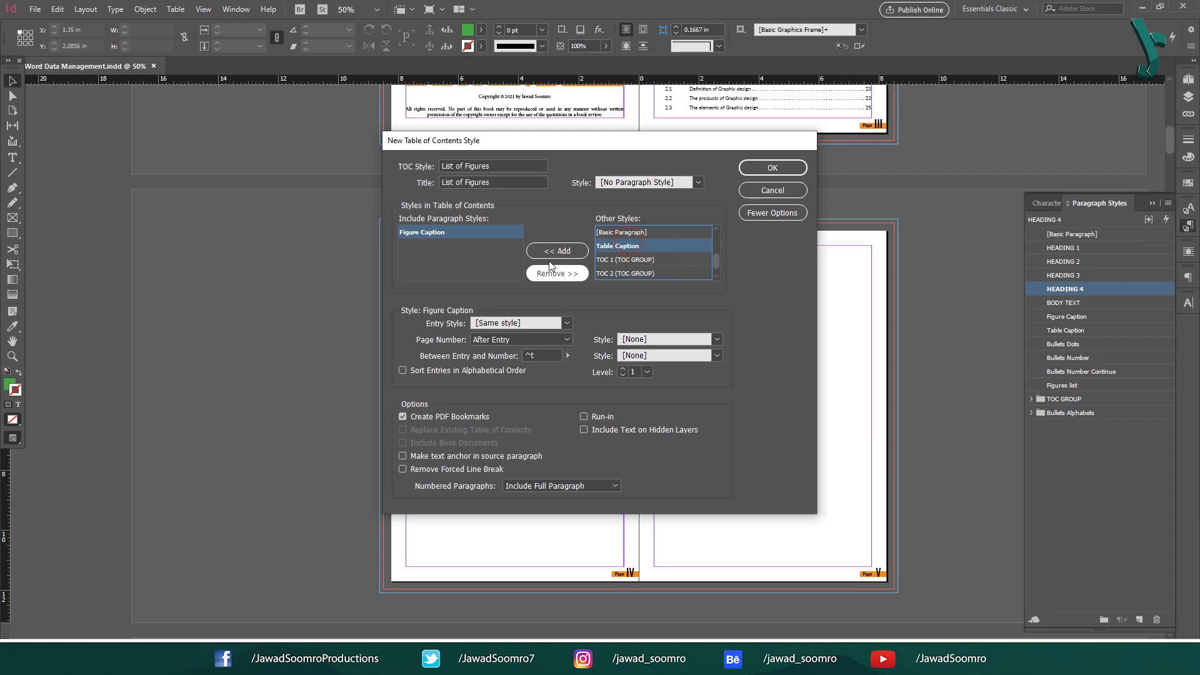
{"action": "left_click", "coordinate": [557, 251]}
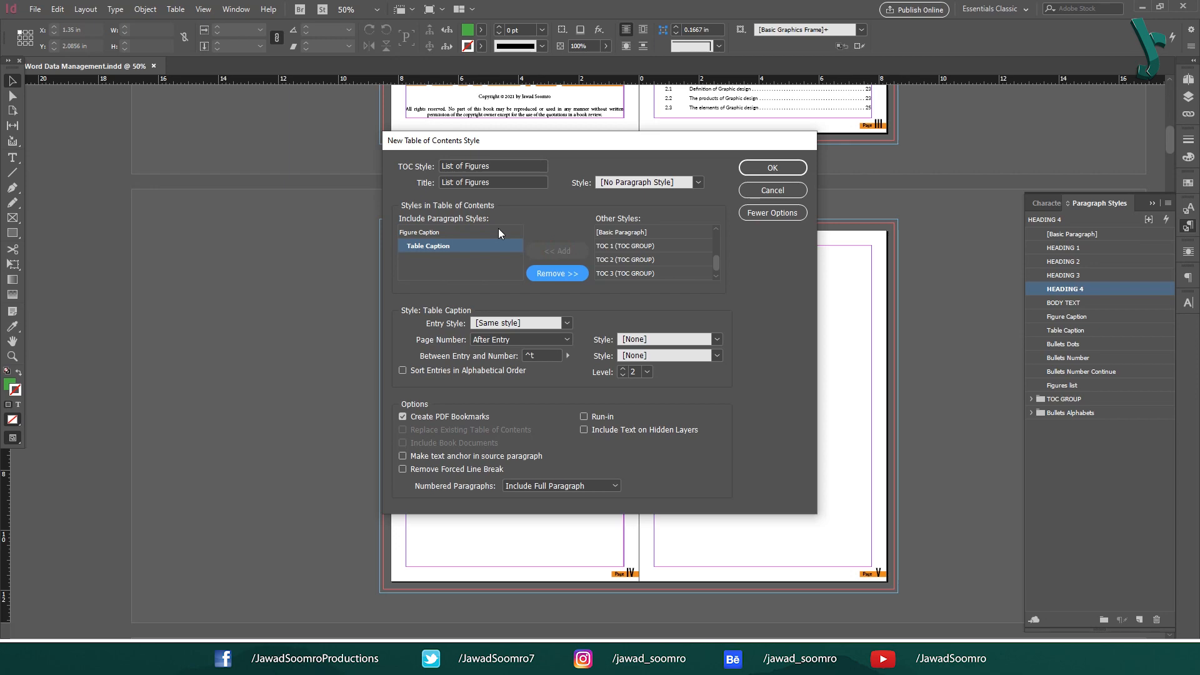
{"action": "left_click", "coordinate": [572, 275]}
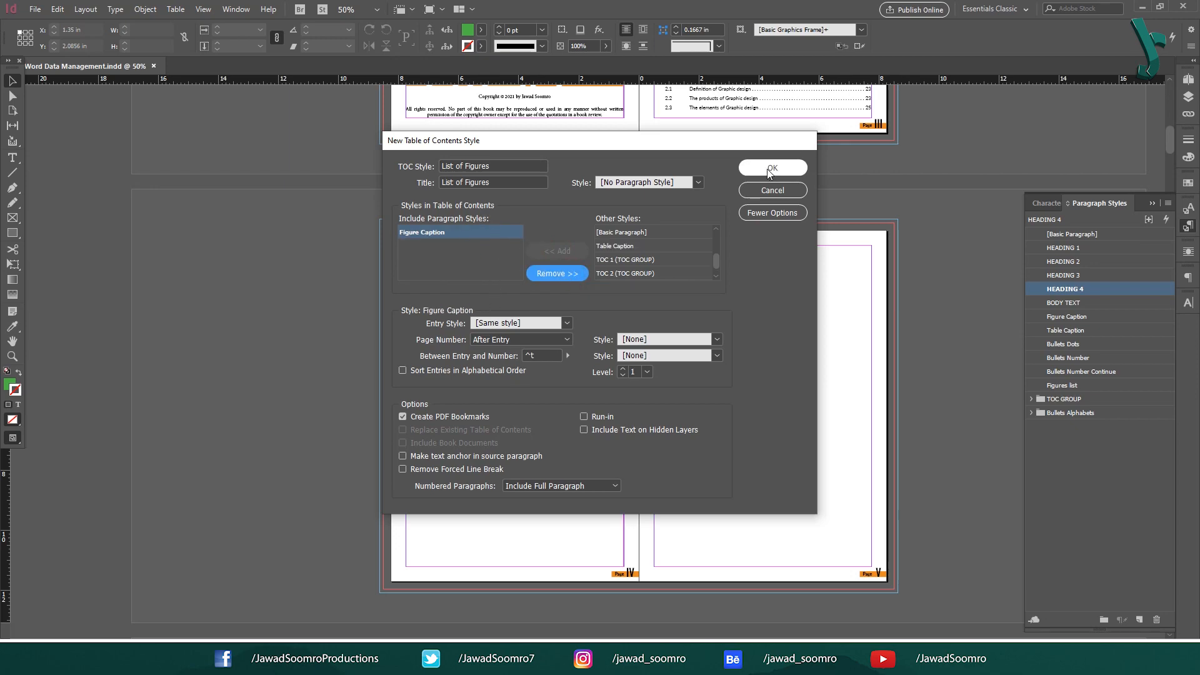
Save the List of Figures style and generate its list into the empty text frame on page V.
{"action": "left_click", "coordinate": [767, 169]}
{"action": "left_click", "coordinate": [683, 244]}
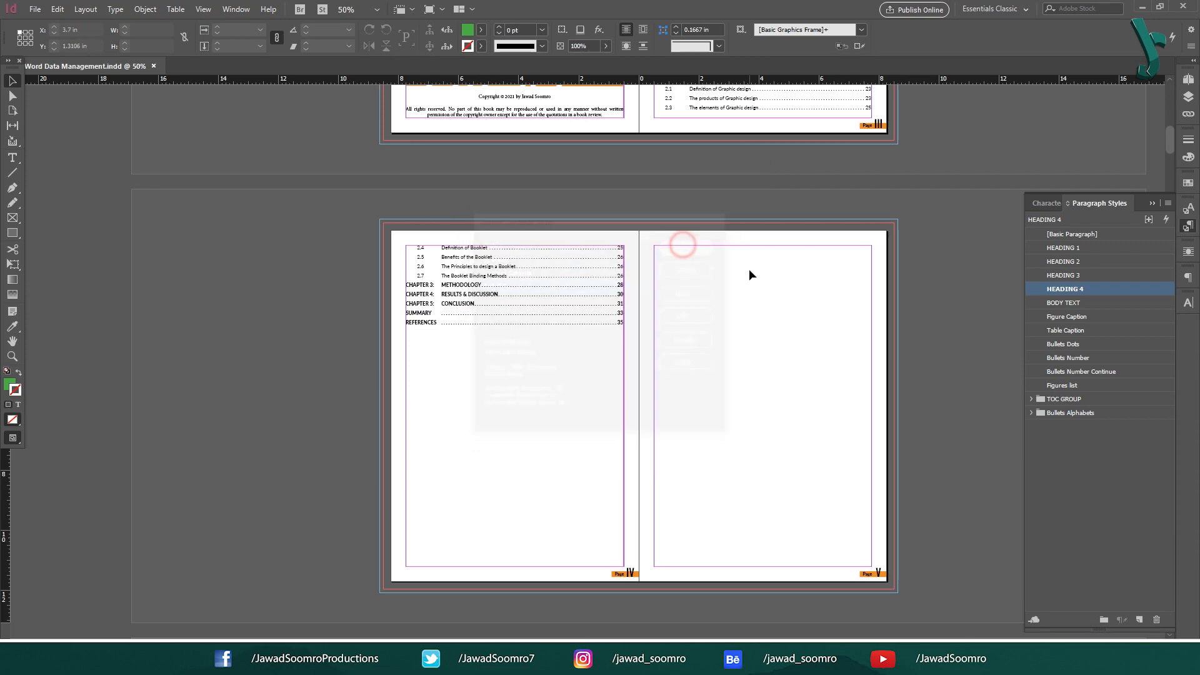
{"action": "left_click", "coordinate": [87, 14]}
{"action": "left_click", "coordinate": [148, 273]}
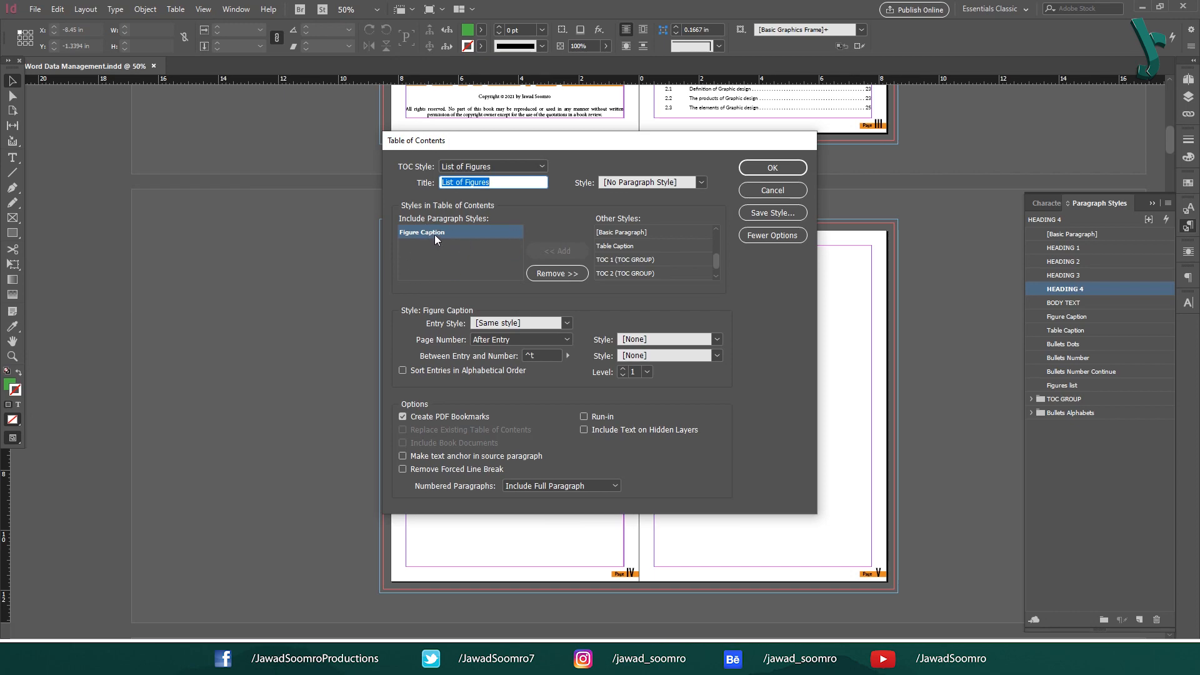
{"action": "left_click", "coordinate": [745, 177]}
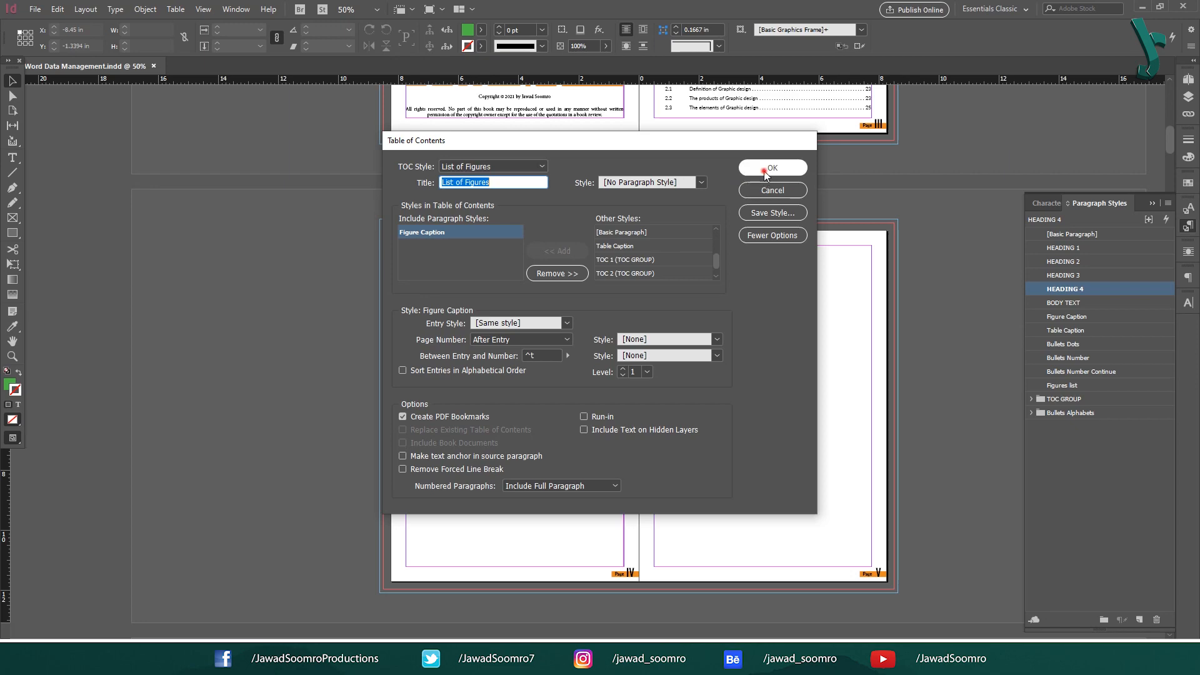
{"action": "left_click", "coordinate": [654, 248]}
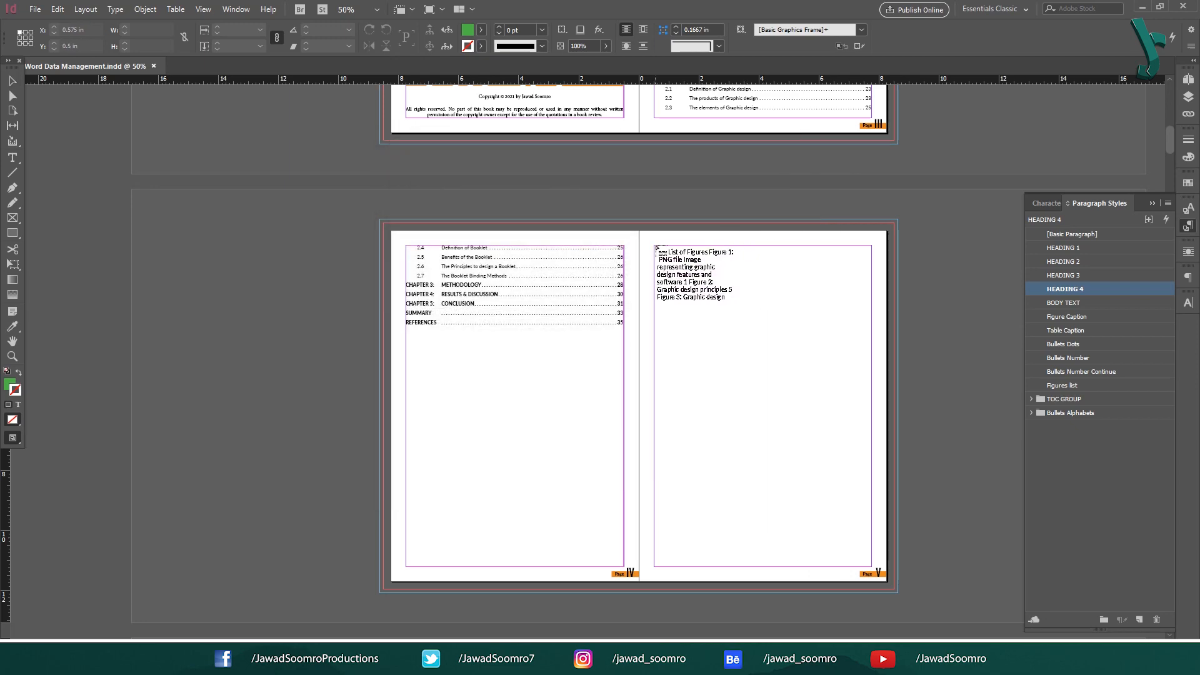
{"action": "left_click", "coordinate": [653, 246]}
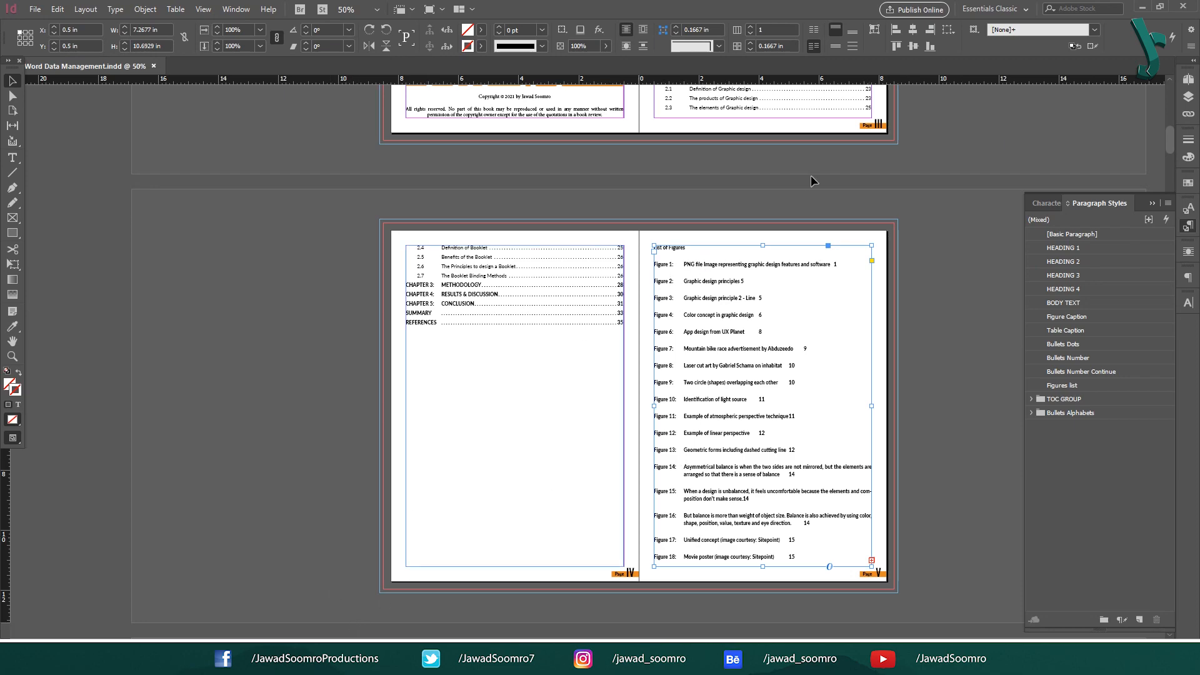
Apply the HEADING 1 paragraph style to the "List of Figures" title on page V.
{"action": "double_click", "coordinate": [803, 293]}
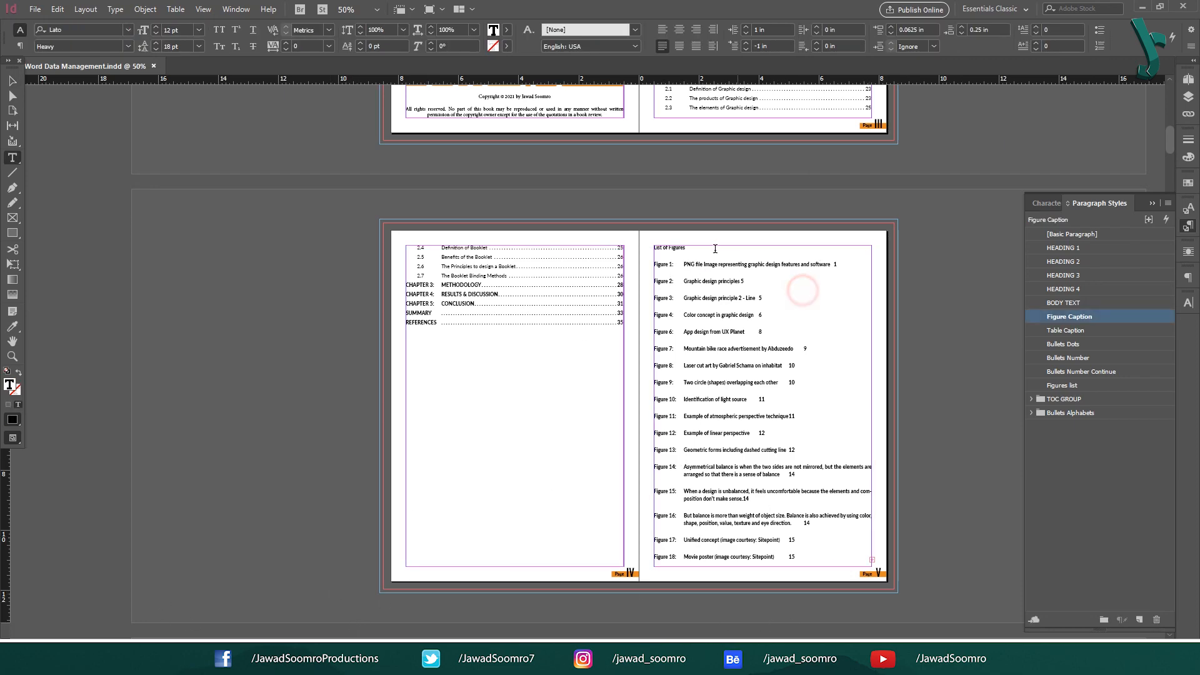
{"action": "left_click", "coordinate": [699, 247]}
{"action": "left_click", "coordinate": [1082, 250]}
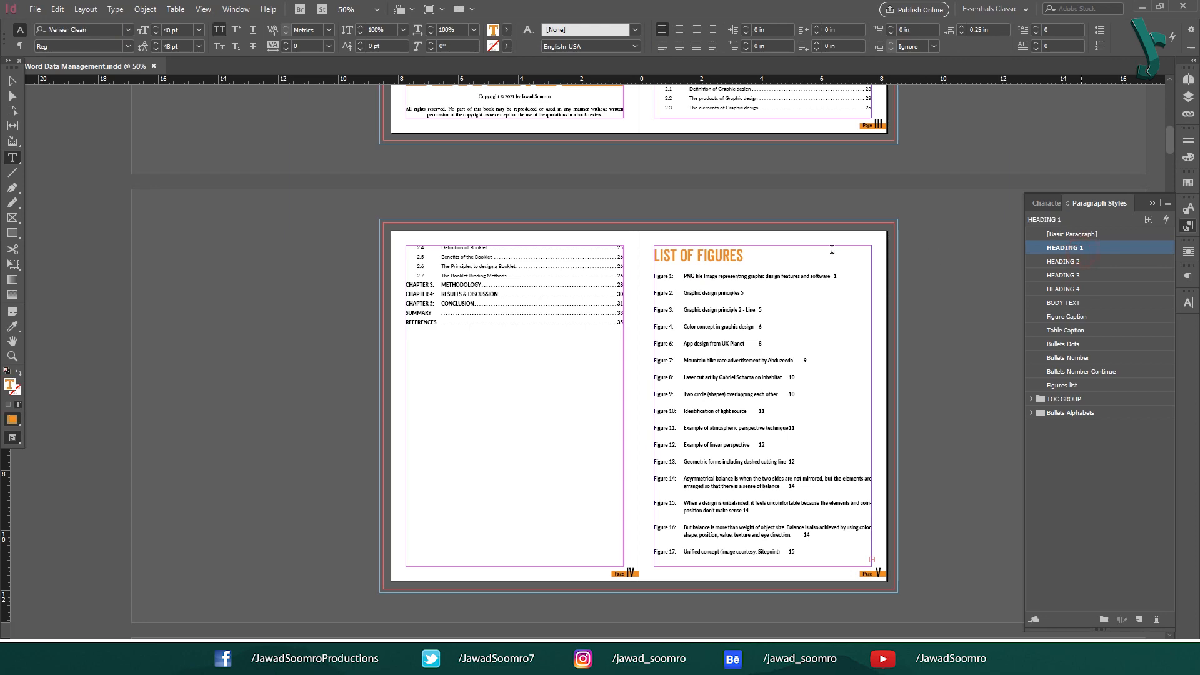
Apply the Figures list paragraph style to all figure entries, and align Figure 15's page number at the line end with a dot leader.
{"action": "left_click_drag", "start_coordinate": [656, 274], "coordinate": [819, 574]}
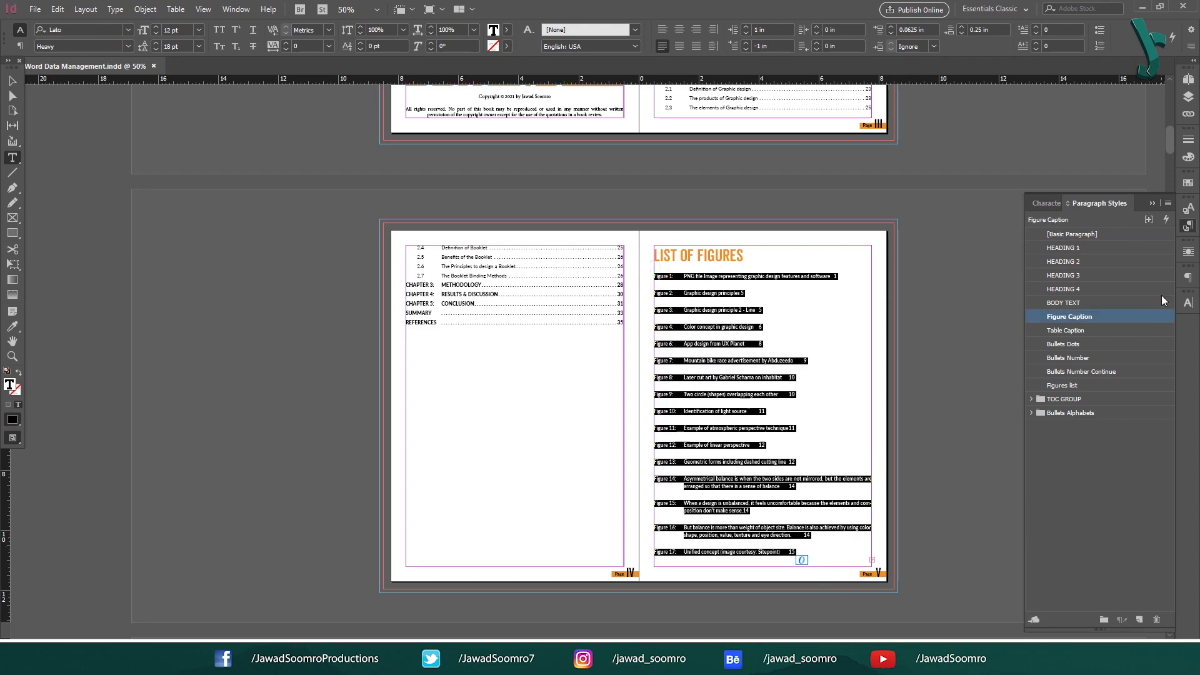
{"action": "left_click", "coordinate": [1066, 385]}
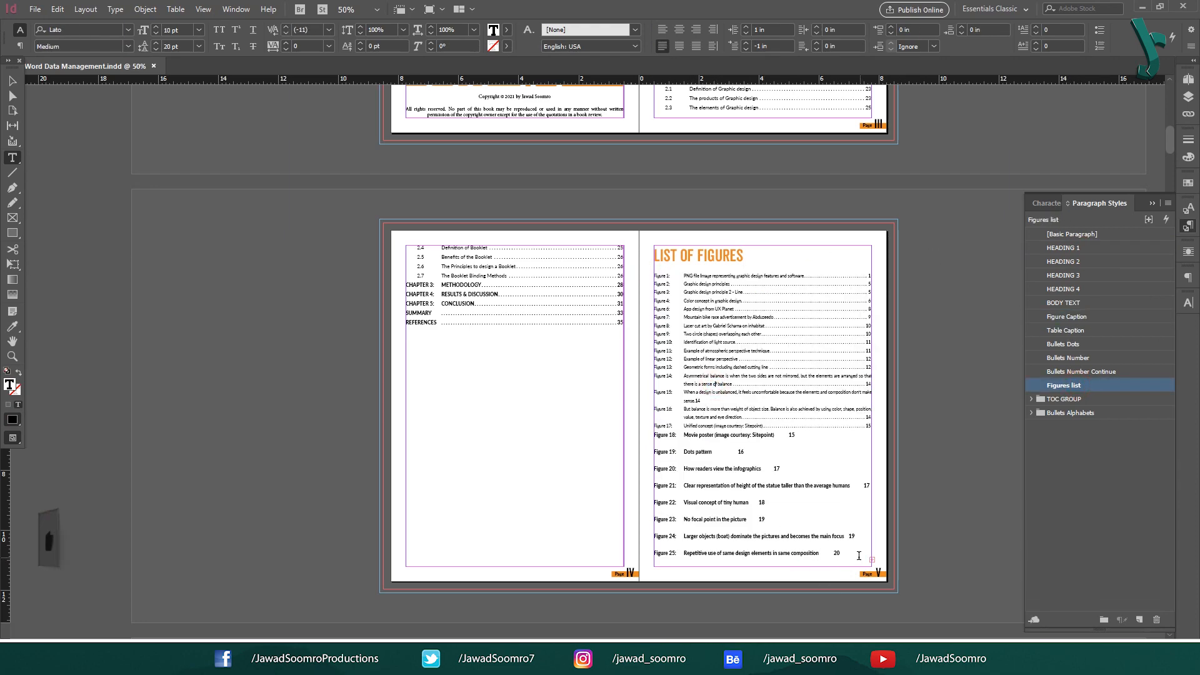
{"action": "left_click_drag", "start_coordinate": [872, 498], "coordinate": [840, 539]}
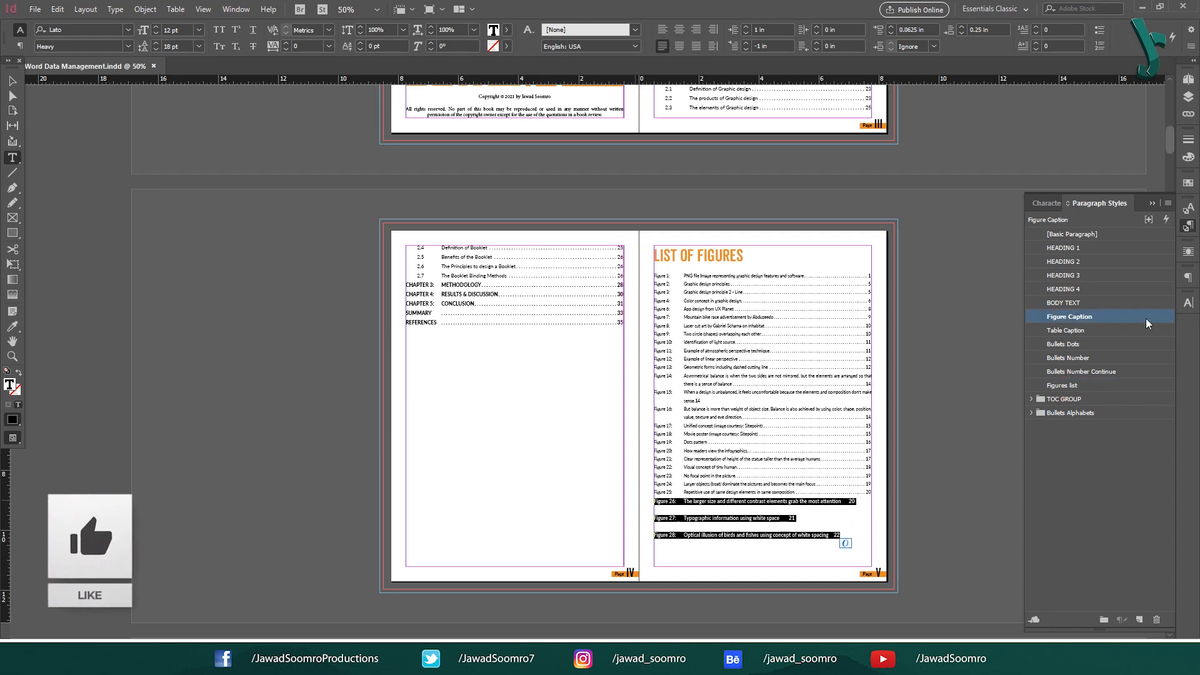
{"action": "left_click", "coordinate": [1079, 385]}
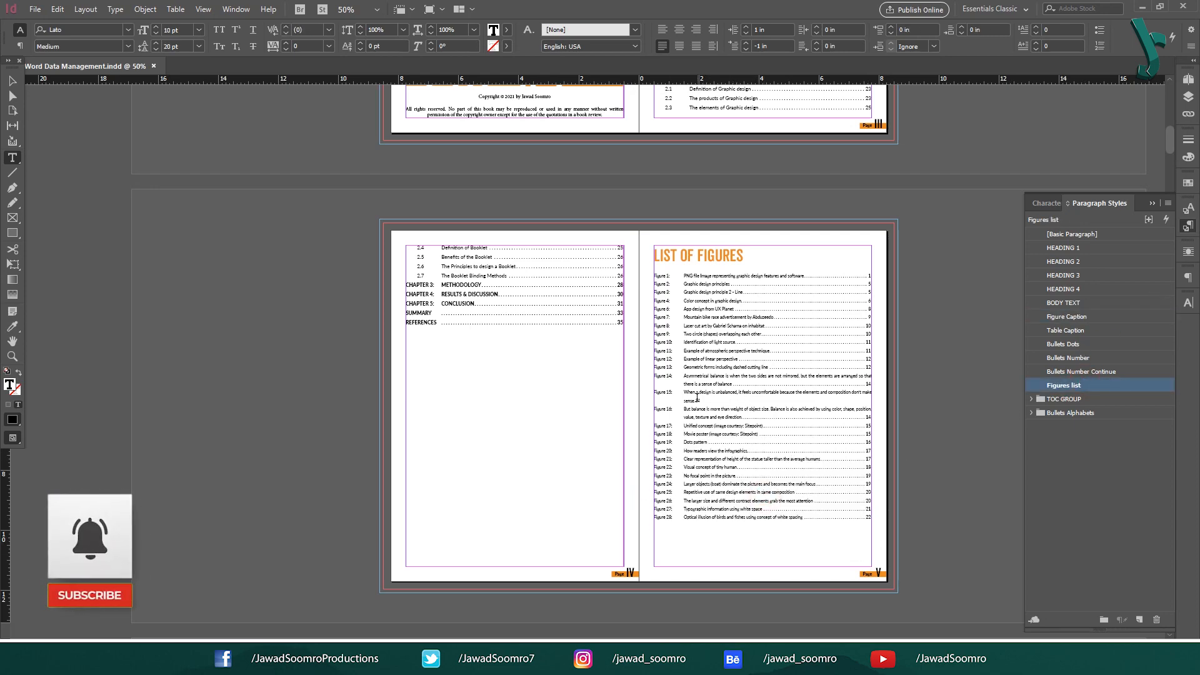
{"action": "left_click_drag", "start_coordinate": [686, 391], "coordinate": [714, 425]}
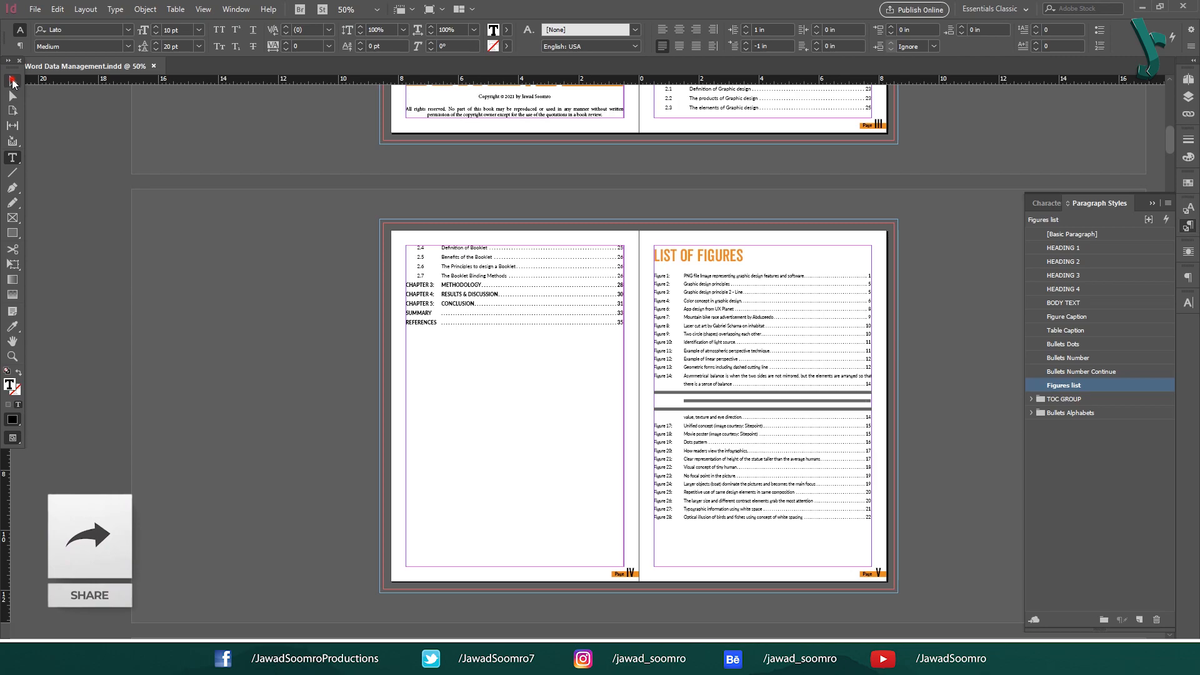
Examine the formatted list of figures on page V up close, checking its entries, dot leaders and page numbers.
{"action": "left_click", "coordinate": [12, 81]}
{"action": "key", "text": "ctrl+1"}
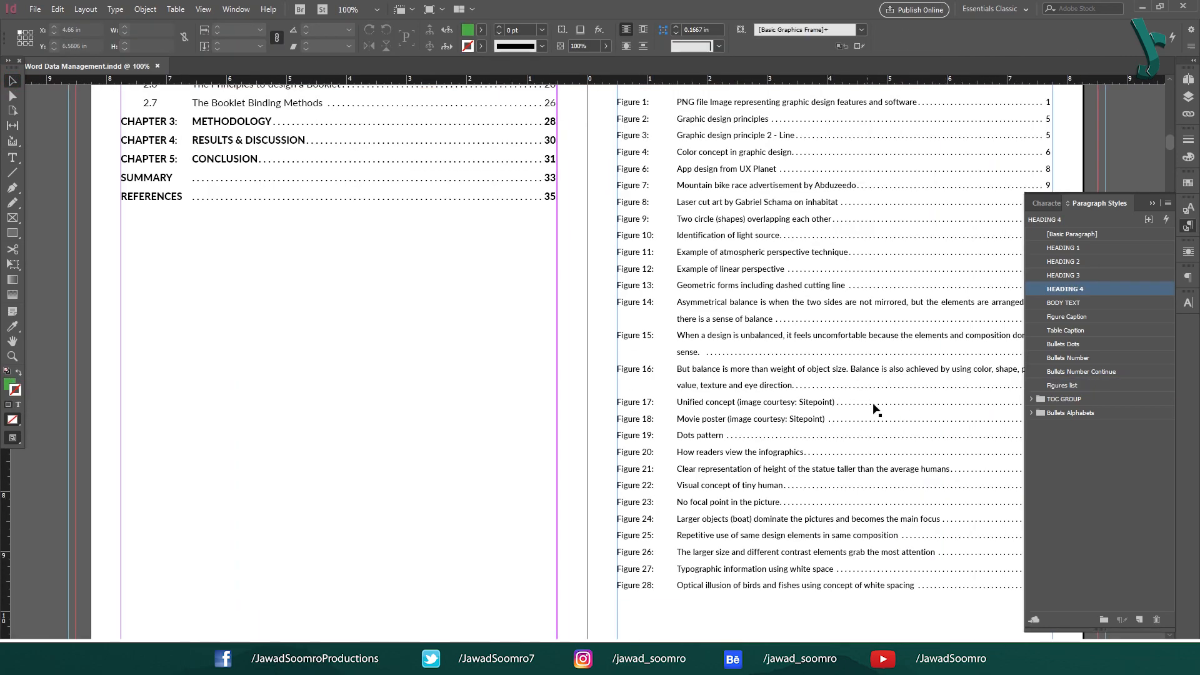
{"action": "left_click_drag", "start_coordinate": [868, 406], "coordinate": [535, 315]}
{"action": "left_click_drag", "start_coordinate": [858, 205], "coordinate": [871, 334]}
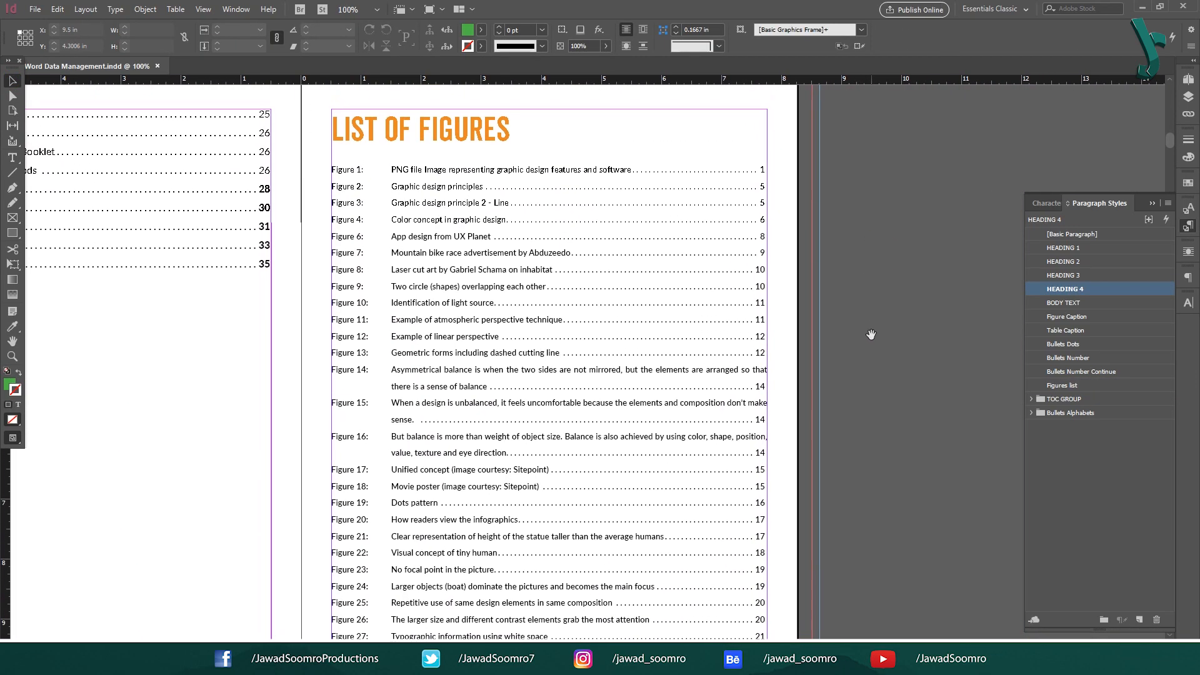
{"action": "left_click_drag", "start_coordinate": [863, 424], "coordinate": [879, 342]}
{"action": "scroll", "coordinate": [880, 348], "scroll_direction": "up", "scroll_amount": 1}
{"action": "left_click", "coordinate": [885, 349]}
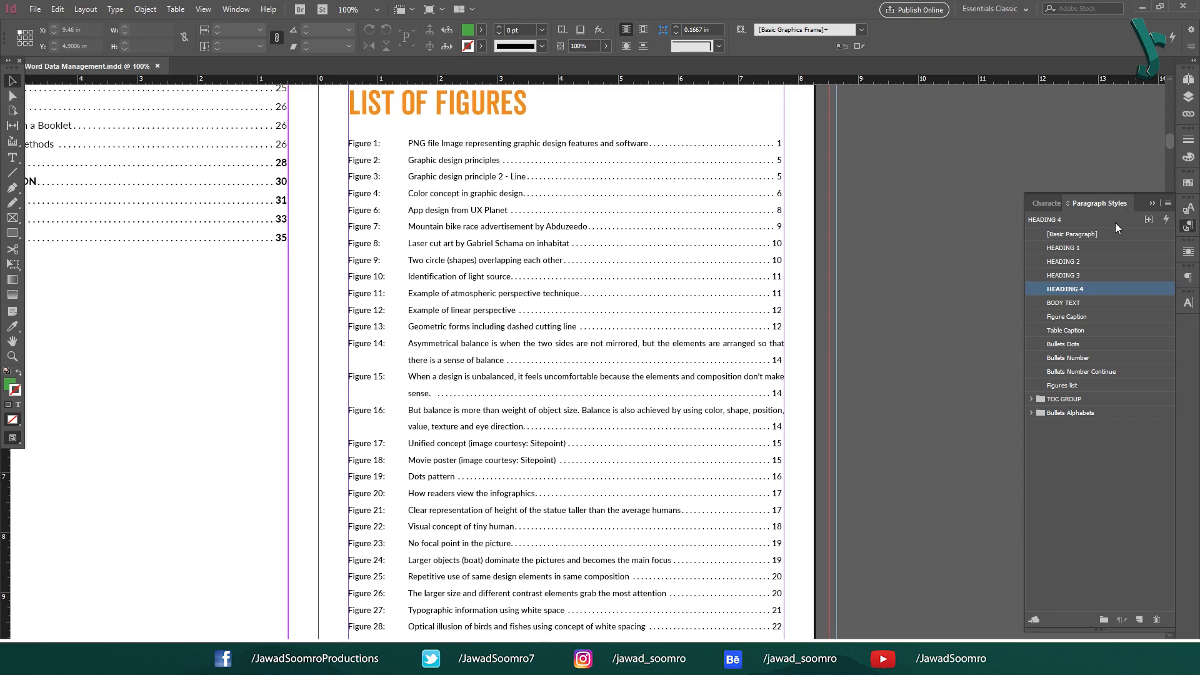
{"action": "scroll", "coordinate": [664, 392], "scroll_direction": "down", "scroll_amount": 1}
{"action": "left_click_drag", "start_coordinate": [836, 377], "coordinate": [875, 352]}
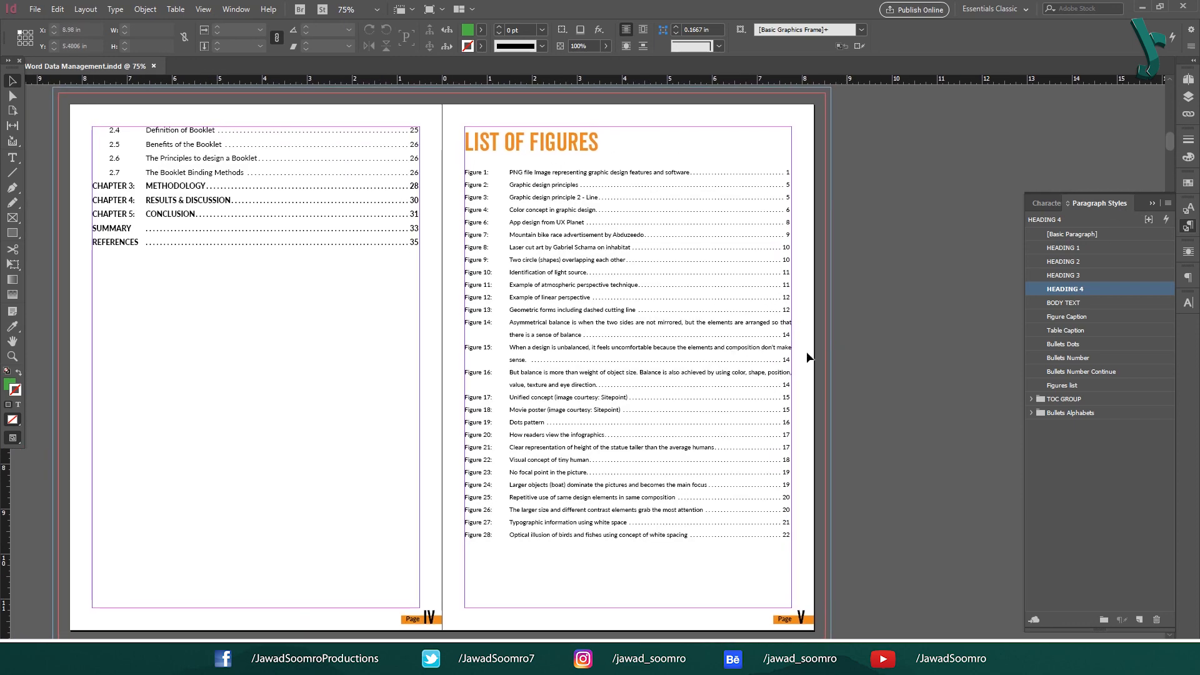
Edit the List of Figures table of contents style to also include the Table Caption paragraph style, and save it.
{"action": "left_click", "coordinate": [86, 9]}
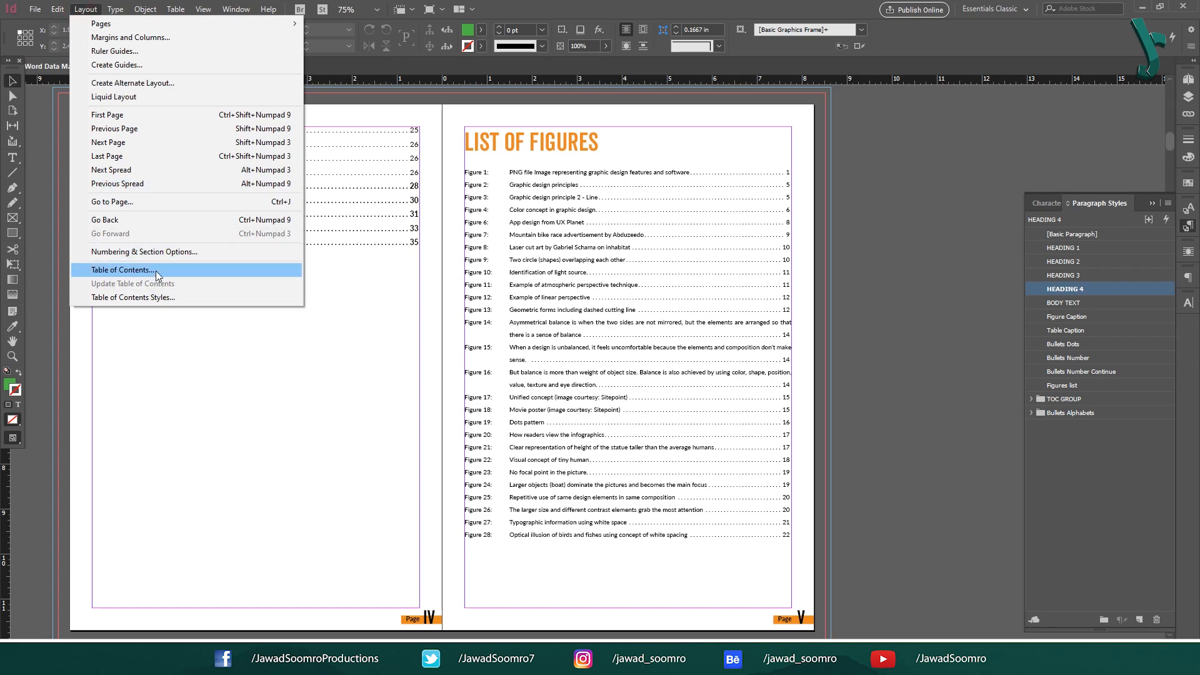
{"action": "left_click", "coordinate": [160, 297]}
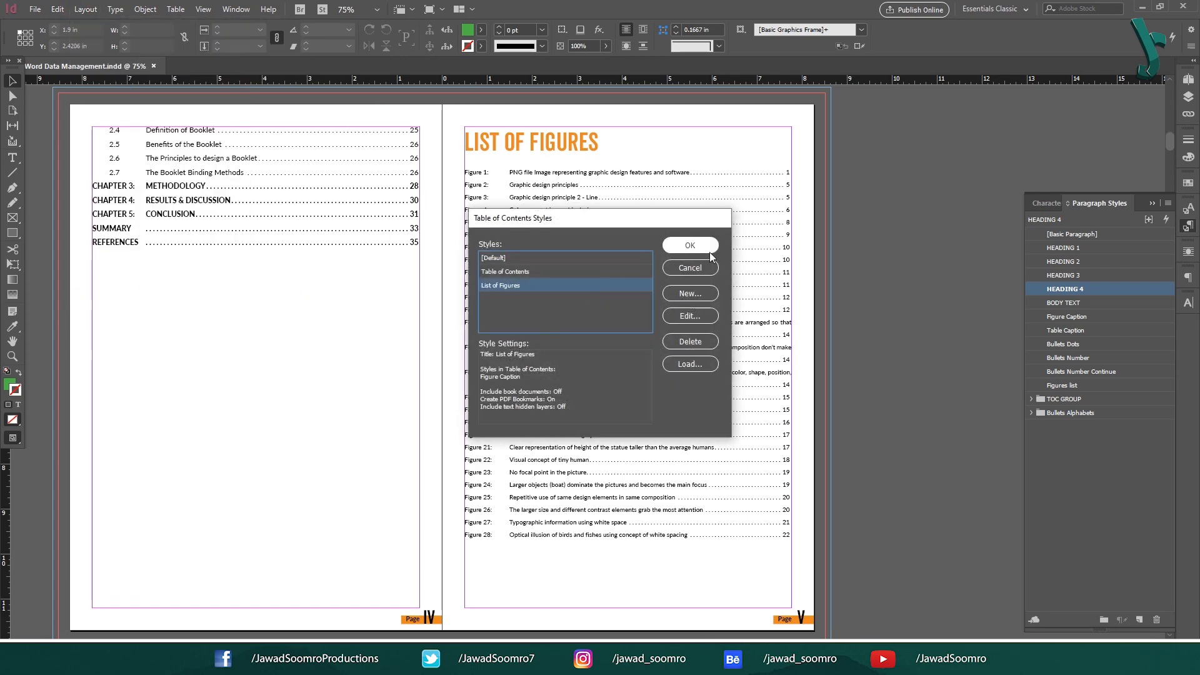
{"action": "left_click", "coordinate": [504, 272]}
{"action": "left_click", "coordinate": [509, 291]}
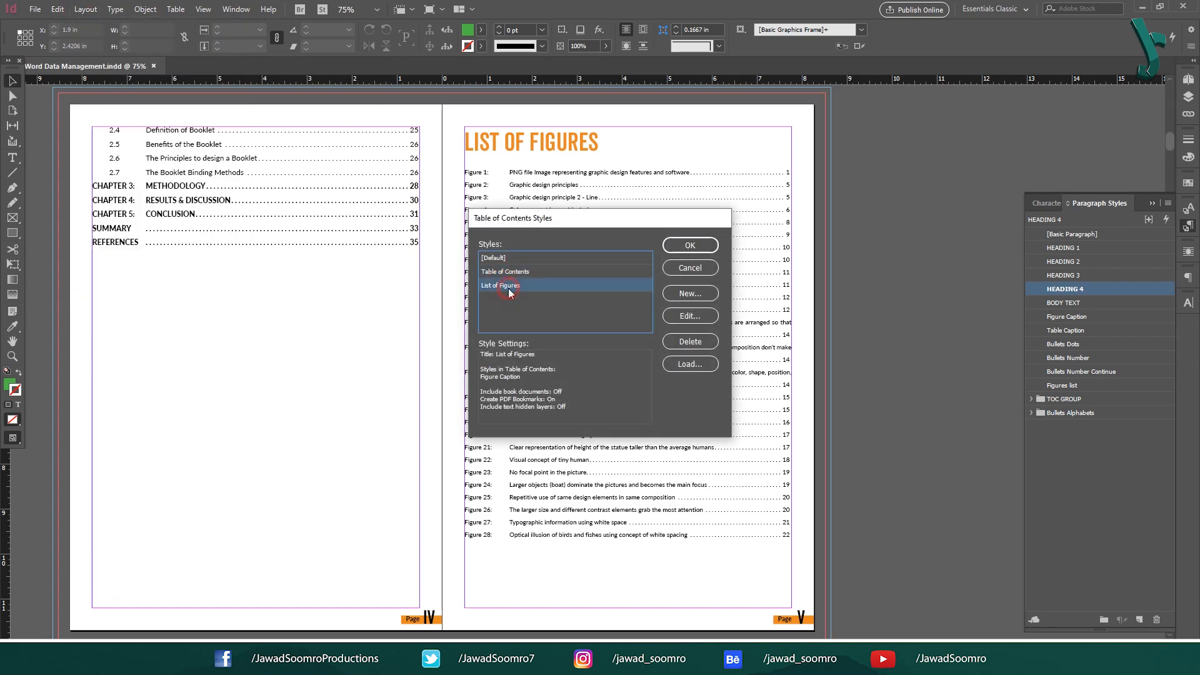
{"action": "left_click", "coordinate": [690, 316]}
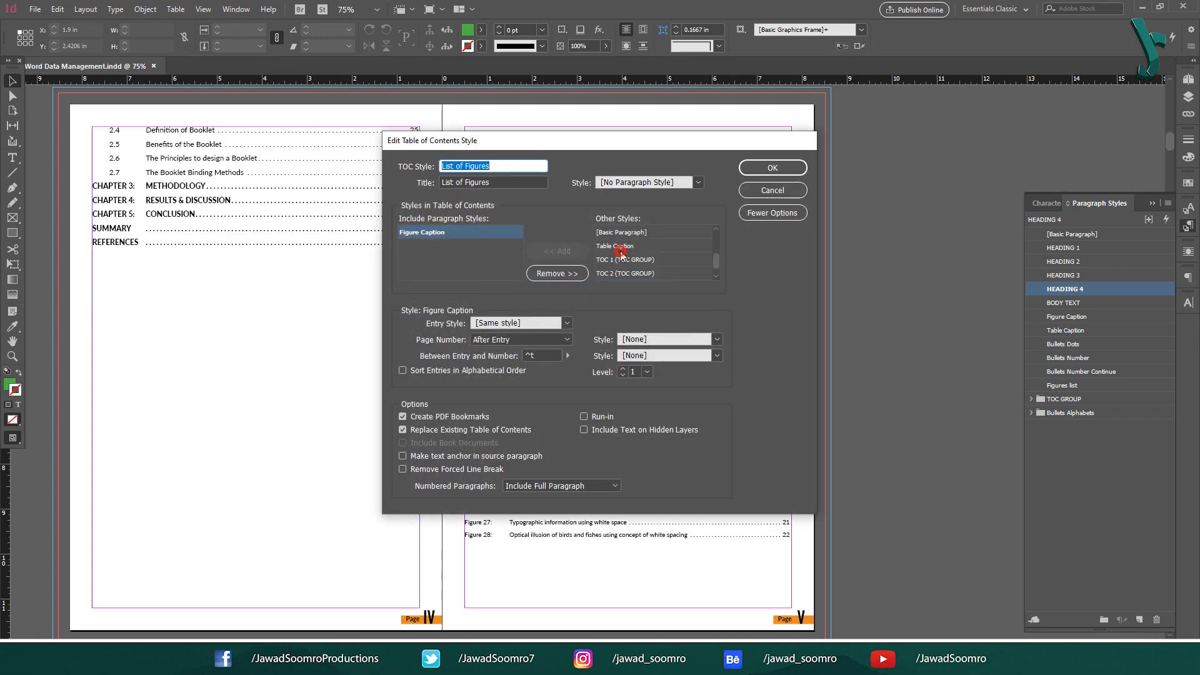
{"action": "left_click", "coordinate": [622, 247]}
{"action": "left_click", "coordinate": [557, 250]}
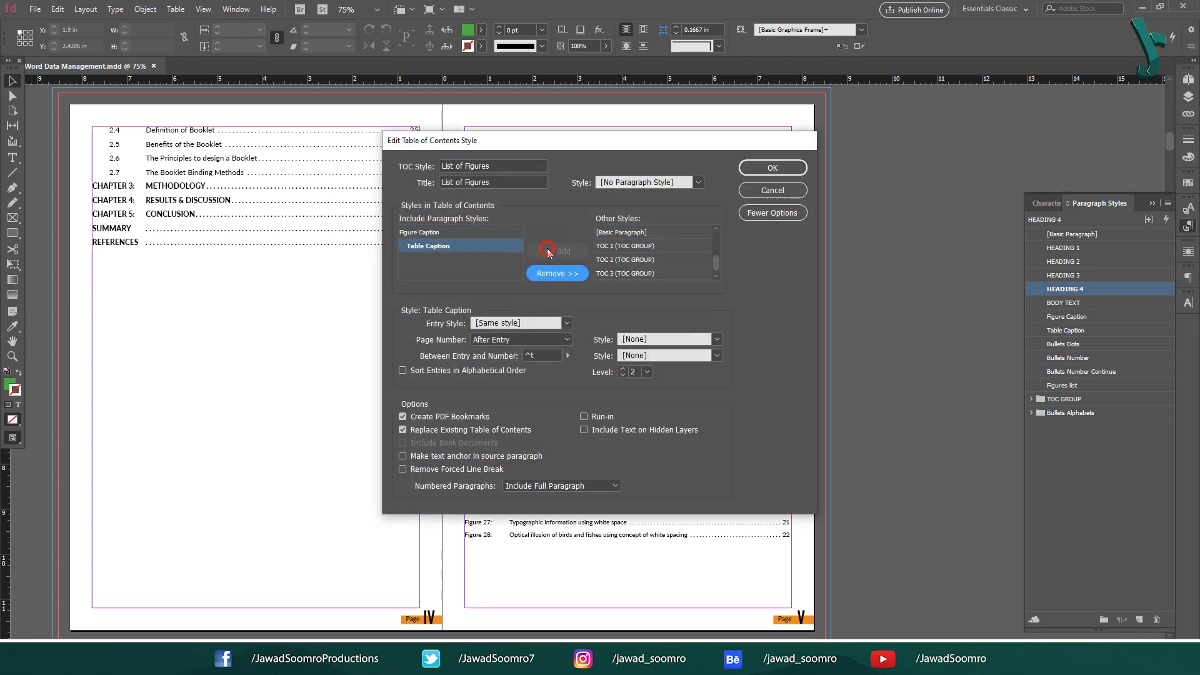
{"action": "left_click", "coordinate": [773, 168]}
{"action": "left_click", "coordinate": [709, 247]}
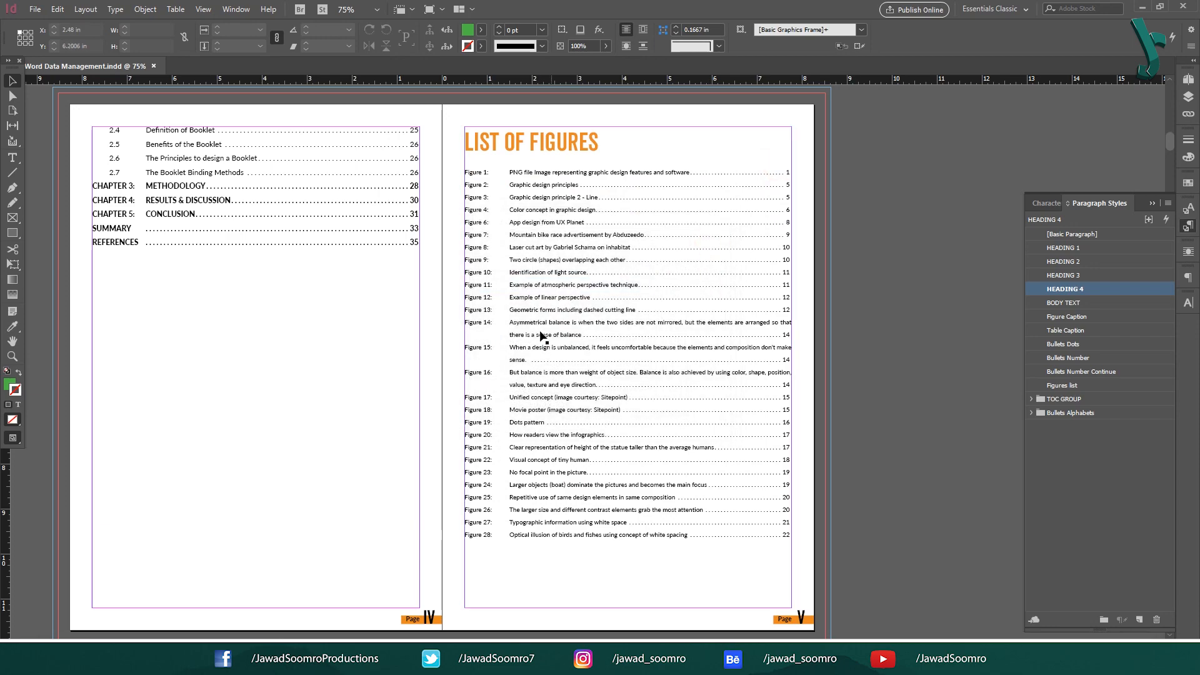
Update the list of figures on page V from its edited table of contents style.
{"action": "left_click", "coordinate": [532, 263]}
{"action": "left_click", "coordinate": [86, 9]}
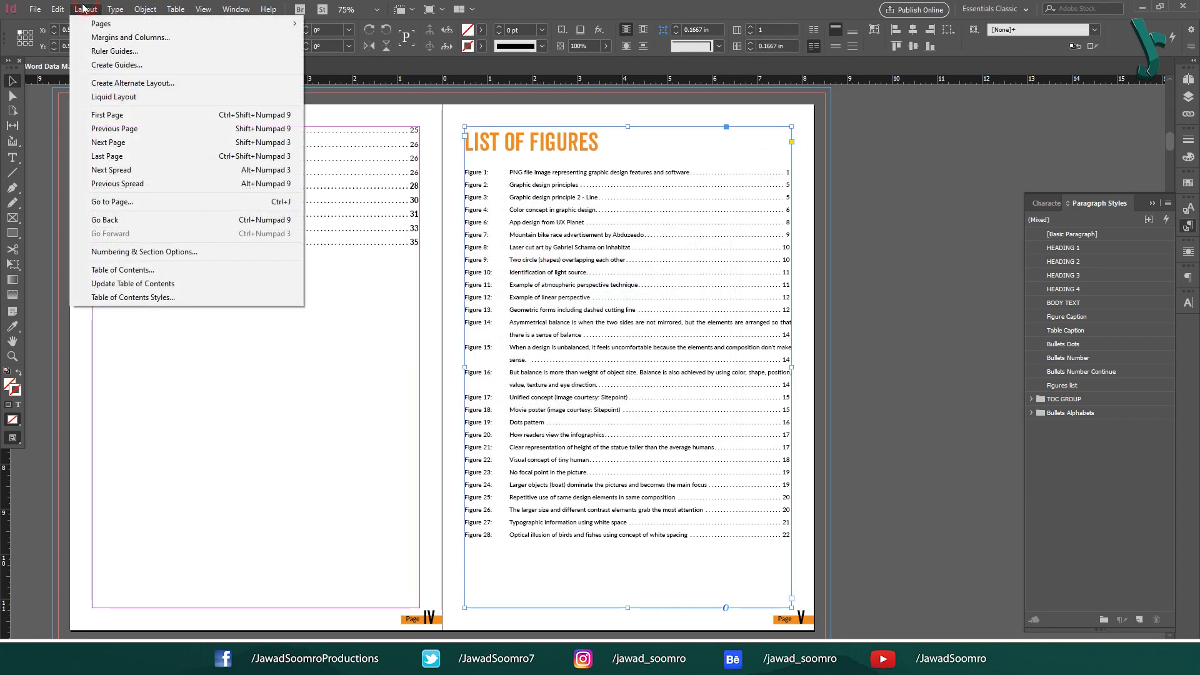
{"action": "left_click", "coordinate": [133, 285]}
{"action": "left_click", "coordinate": [700, 350]}
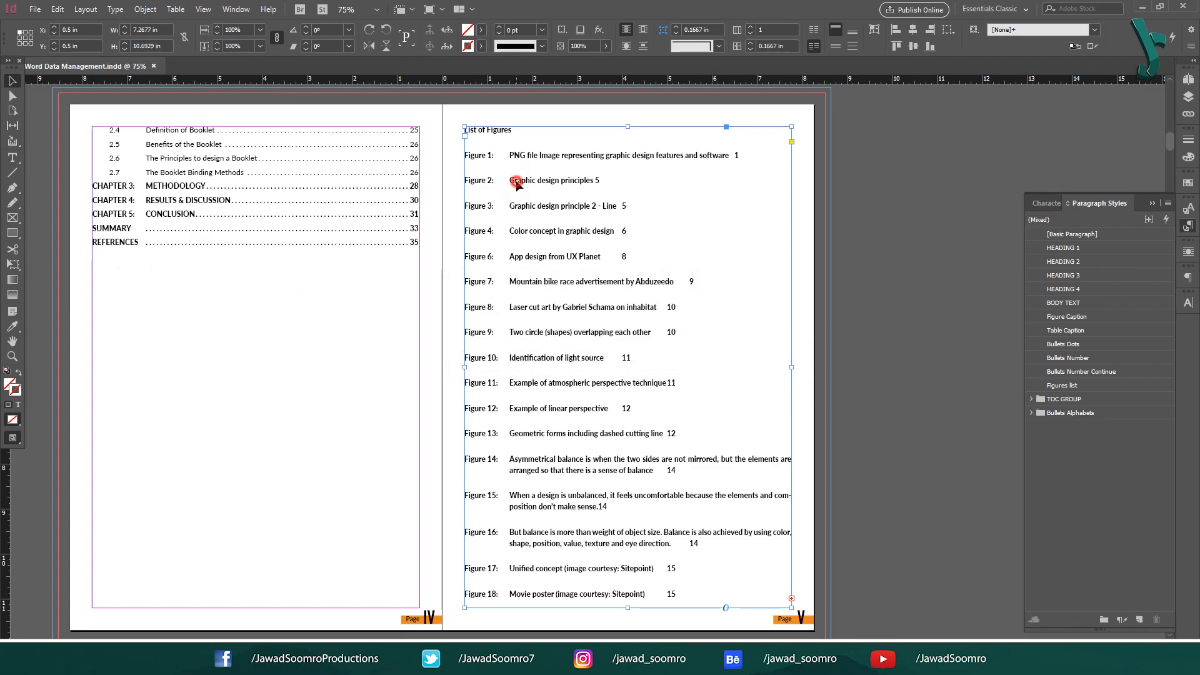
Apply the Figures list paragraph style to all updated entries and HEADING 1 to the "List of Figures" title.
{"action": "double_click", "coordinate": [517, 182]}
{"action": "key", "text": "ctrl+a"}
{"action": "left_click", "coordinate": [1064, 386]}
{"action": "left_click", "coordinate": [528, 130]}
{"action": "left_click", "coordinate": [1063, 248]}
Examine the updated list of figures on page V, checking the table entries at its end and the title.
{"action": "left_click", "coordinate": [481, 530]}
{"action": "key", "text": "ctrl+="}
{"action": "key", "text": "ctrl+="}
{"action": "key", "text": "ctrl+="}
{"action": "key", "text": "ctrl+="}
{"action": "key", "text": "ctrl+="}
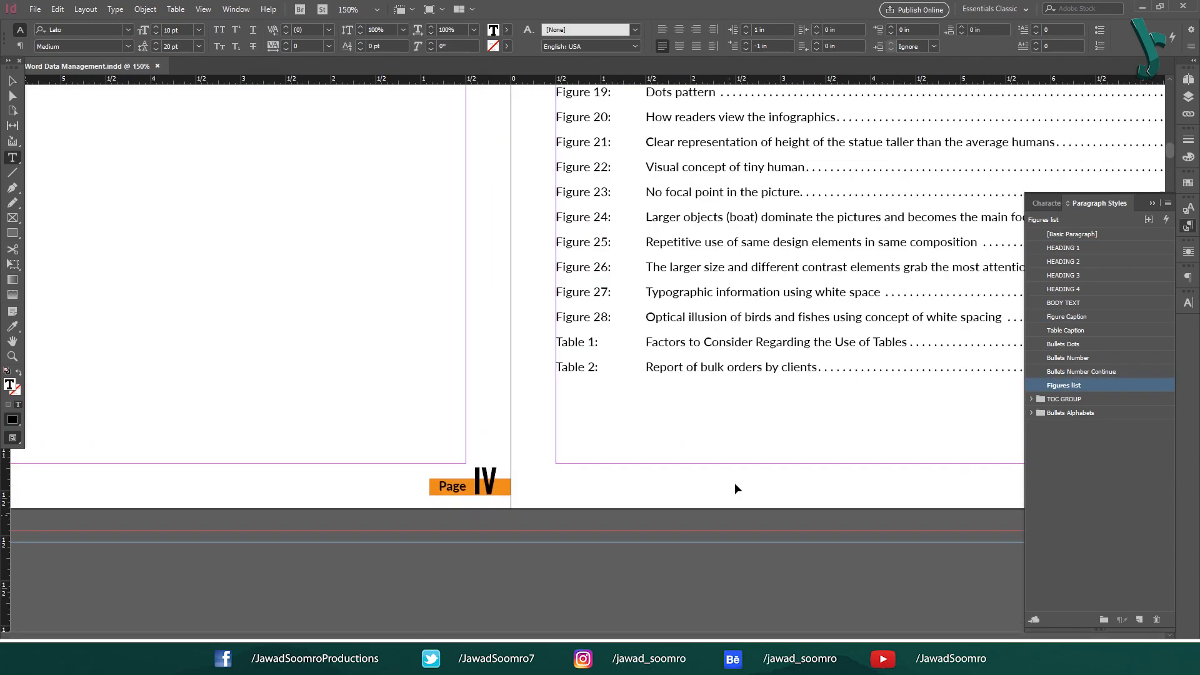
{"action": "key", "text": "ctrl+="}
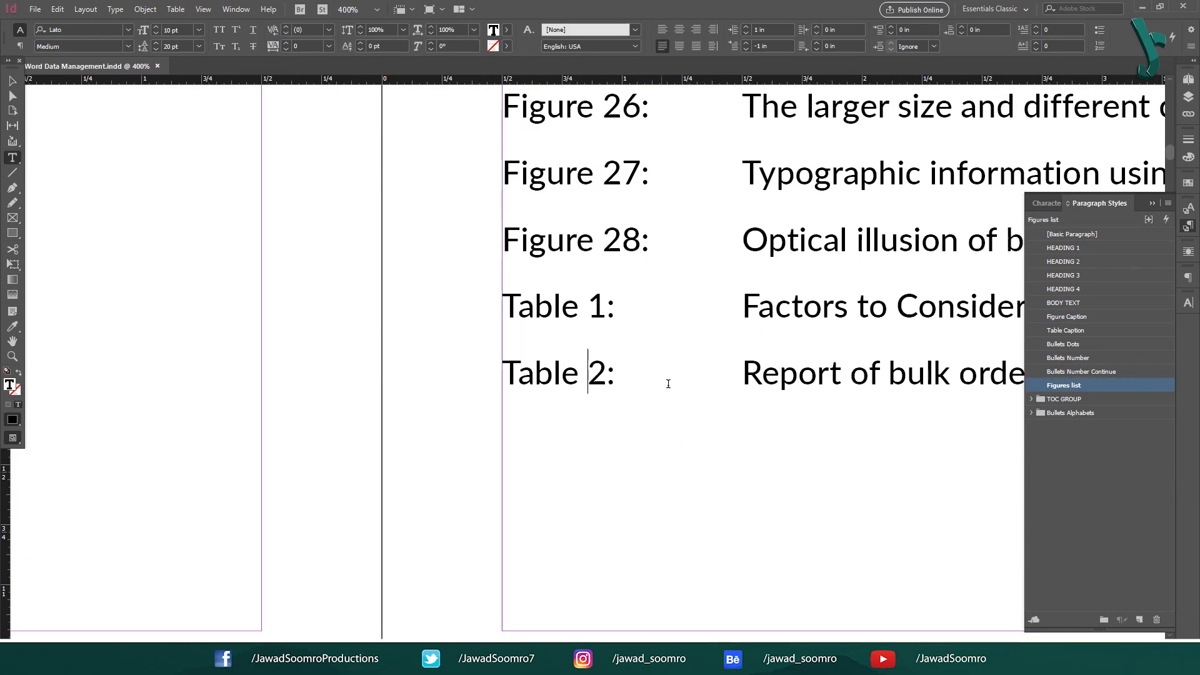
{"action": "left_click", "coordinate": [12, 82]}
{"action": "key", "text": "ctrl+minus"}
{"action": "key", "text": "ctrl+minus"}
{"action": "key", "text": "ctrl+minus"}
{"action": "key", "text": "ctrl+minus"}
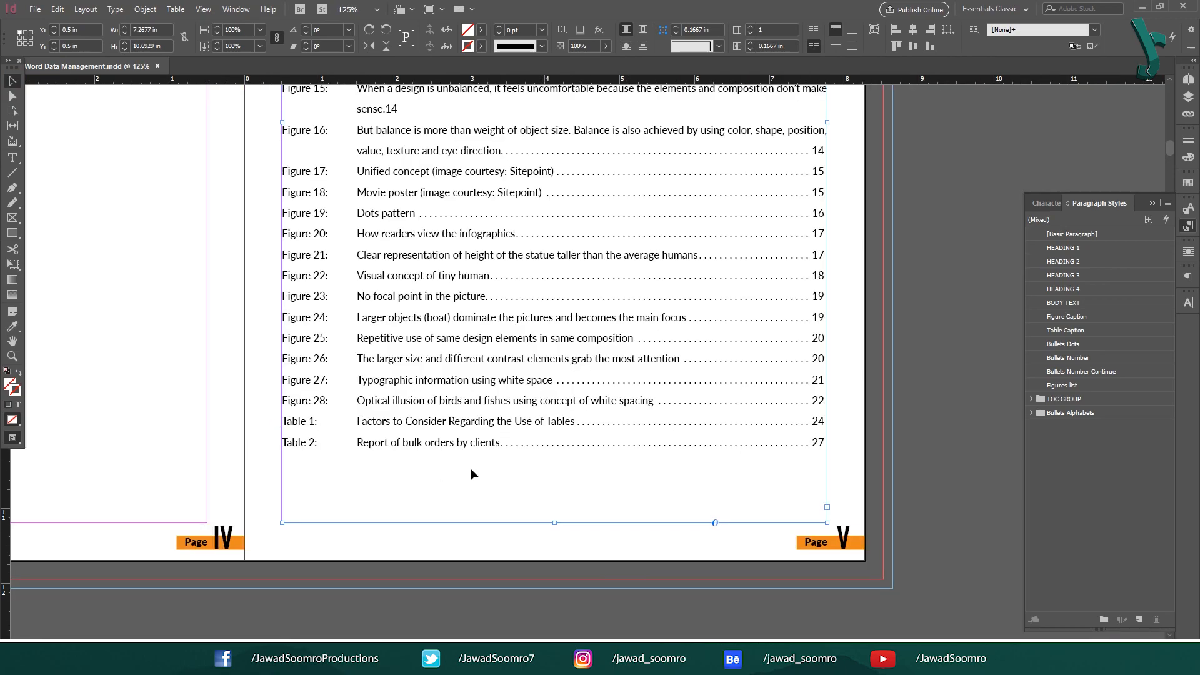
{"action": "scroll", "coordinate": [632, 259], "scroll_direction": "up", "scroll_amount": 10}
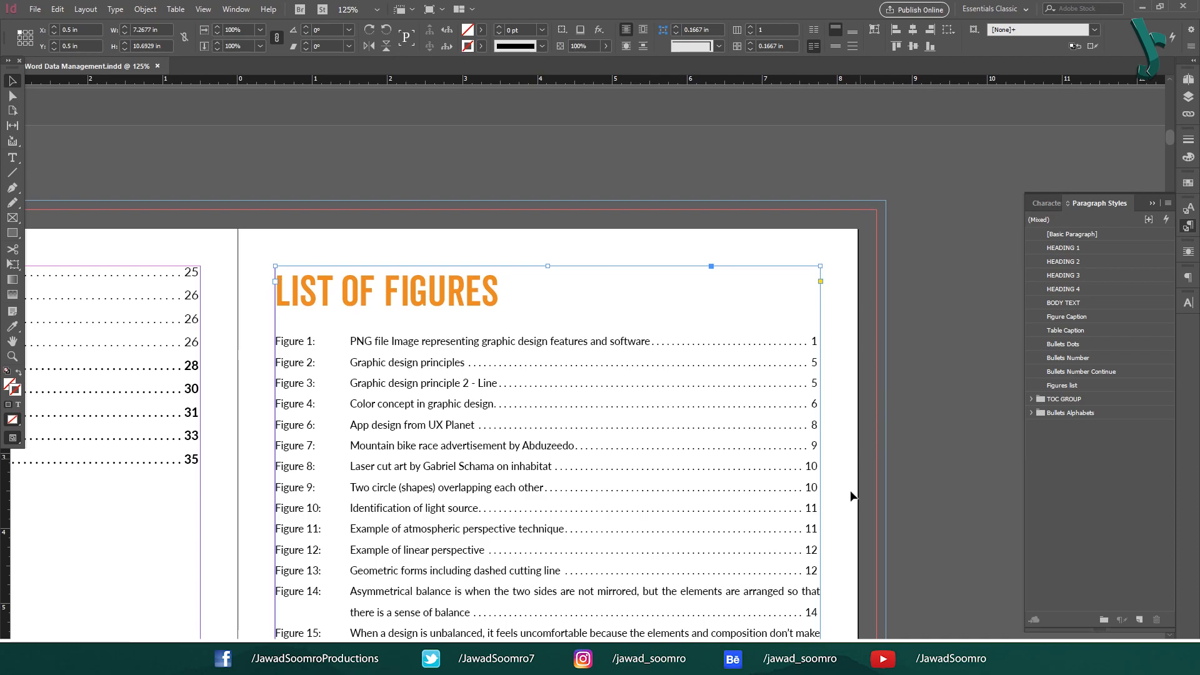
{"action": "scroll", "coordinate": [724, 531], "scroll_direction": "down", "scroll_amount": 9}
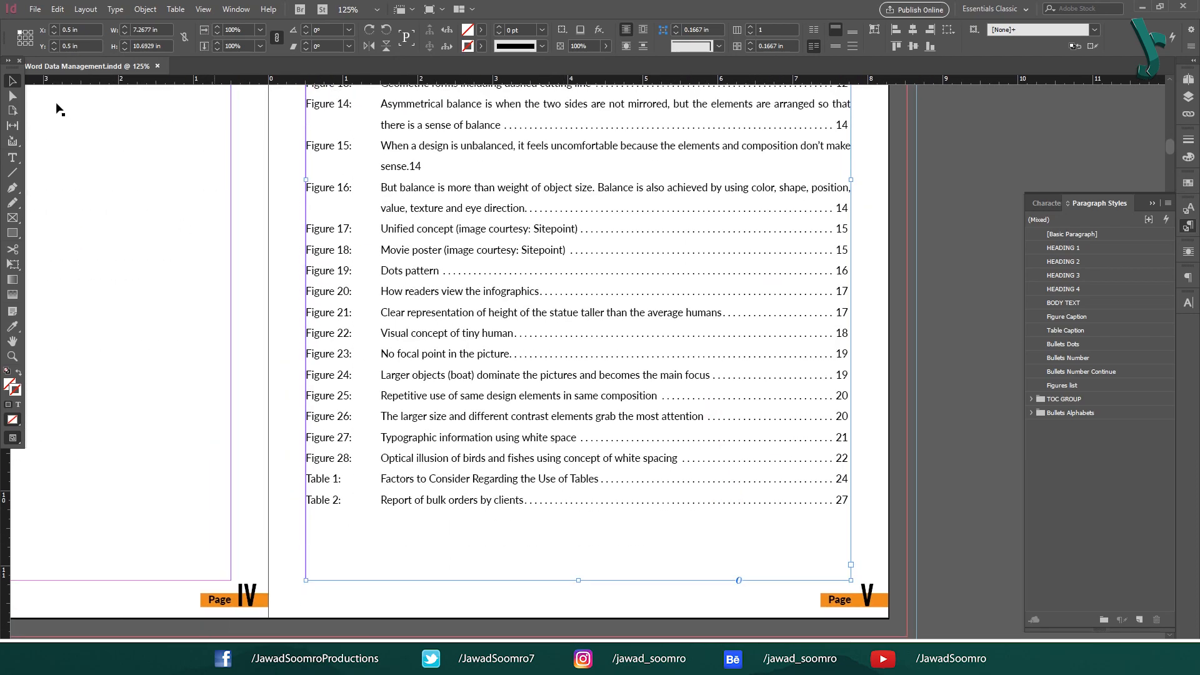
Remove the Table Caption paragraph style from the List of Figures table of contents style and save it.
{"action": "left_click", "coordinate": [96, 14]}
{"action": "left_click", "coordinate": [182, 297]}
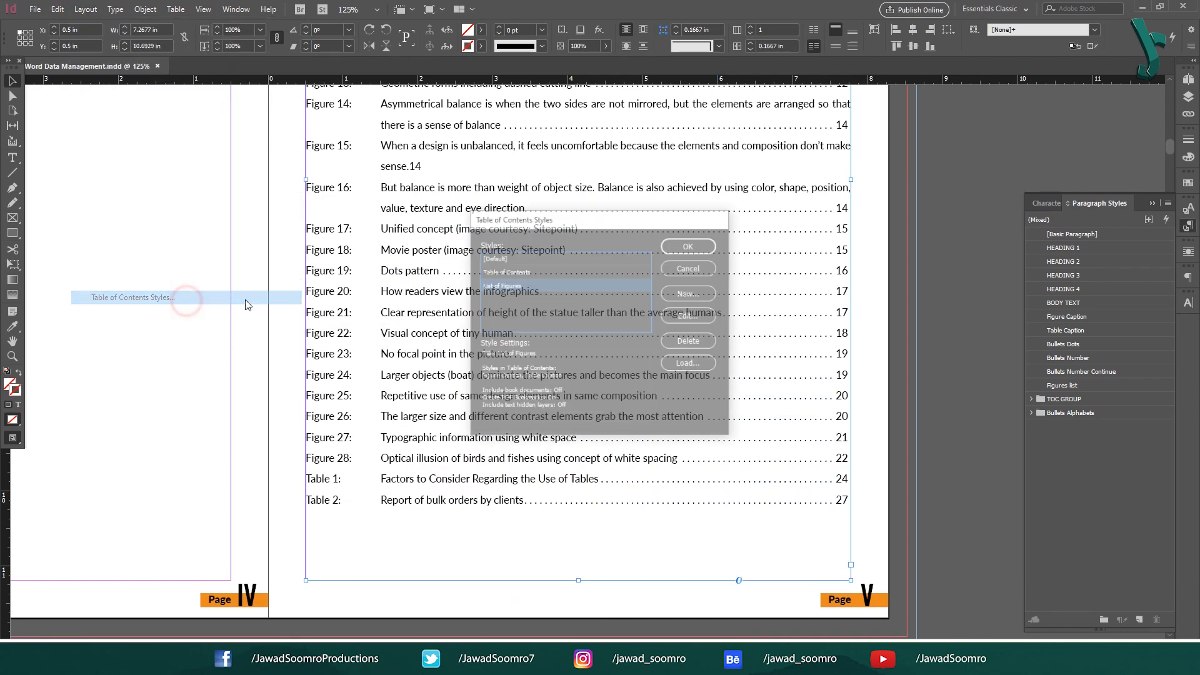
{"action": "left_click", "coordinate": [690, 316]}
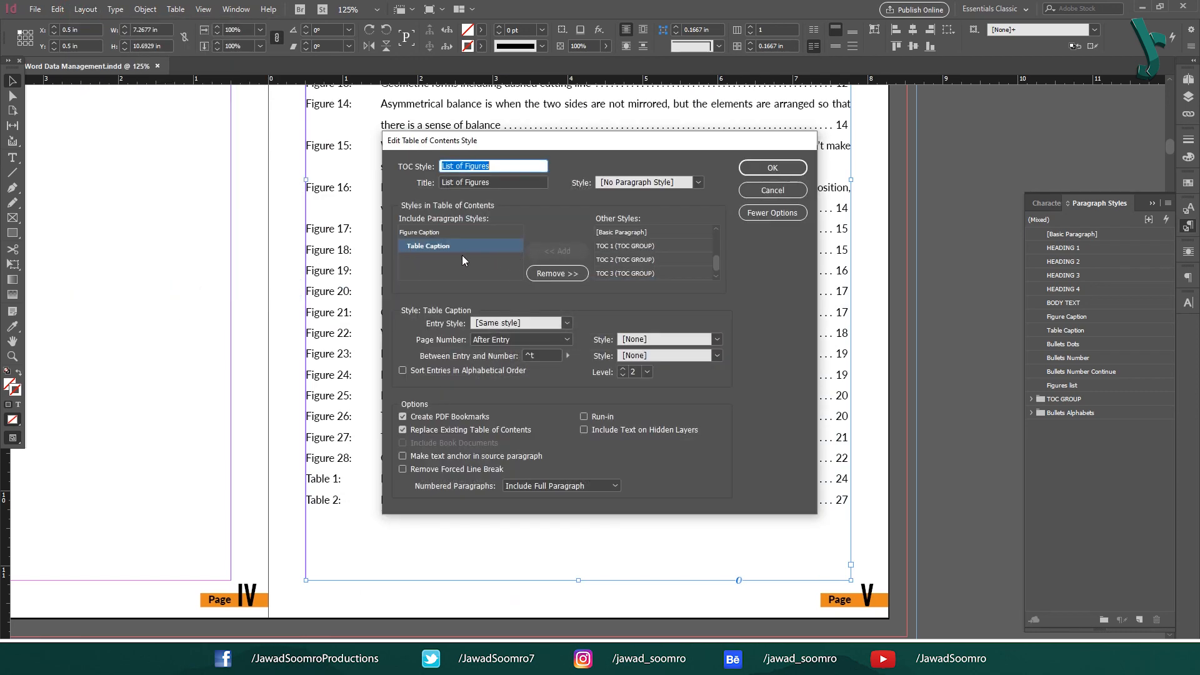
{"action": "left_click", "coordinate": [557, 273]}
{"action": "left_click", "coordinate": [775, 170]}
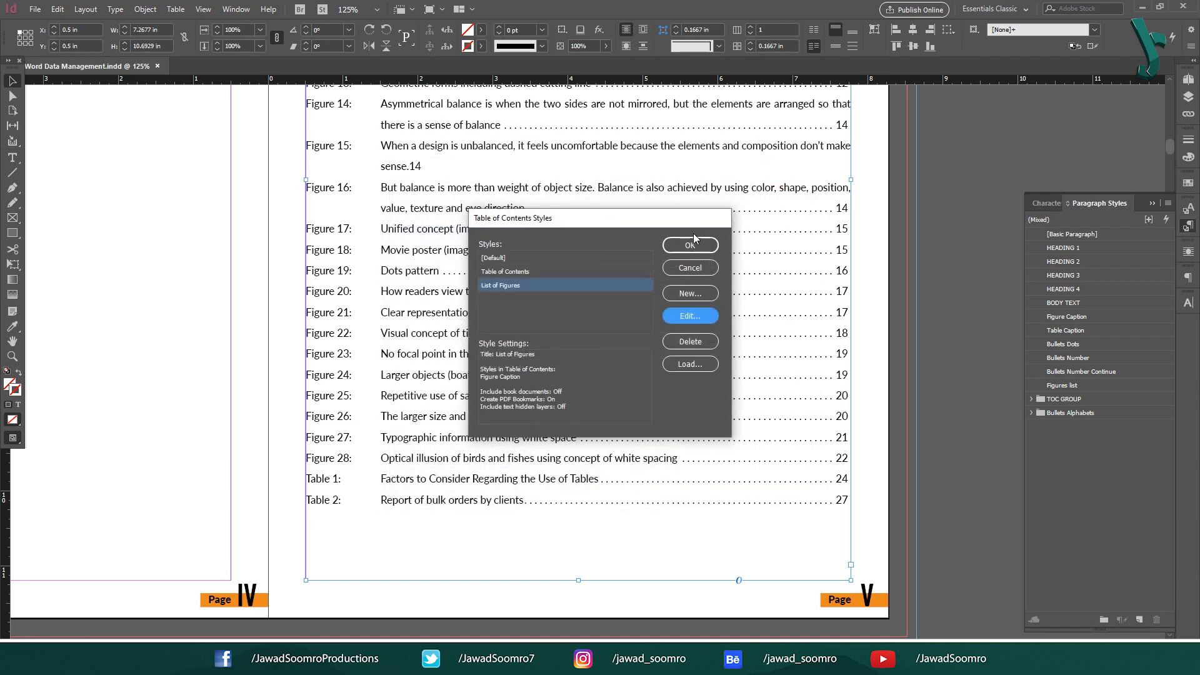
{"action": "left_click", "coordinate": [694, 242]}
Regenerate the list of figures on page V so that it lists figure captions only.
{"action": "left_click", "coordinate": [395, 334]}
{"action": "left_click", "coordinate": [85, 9]}
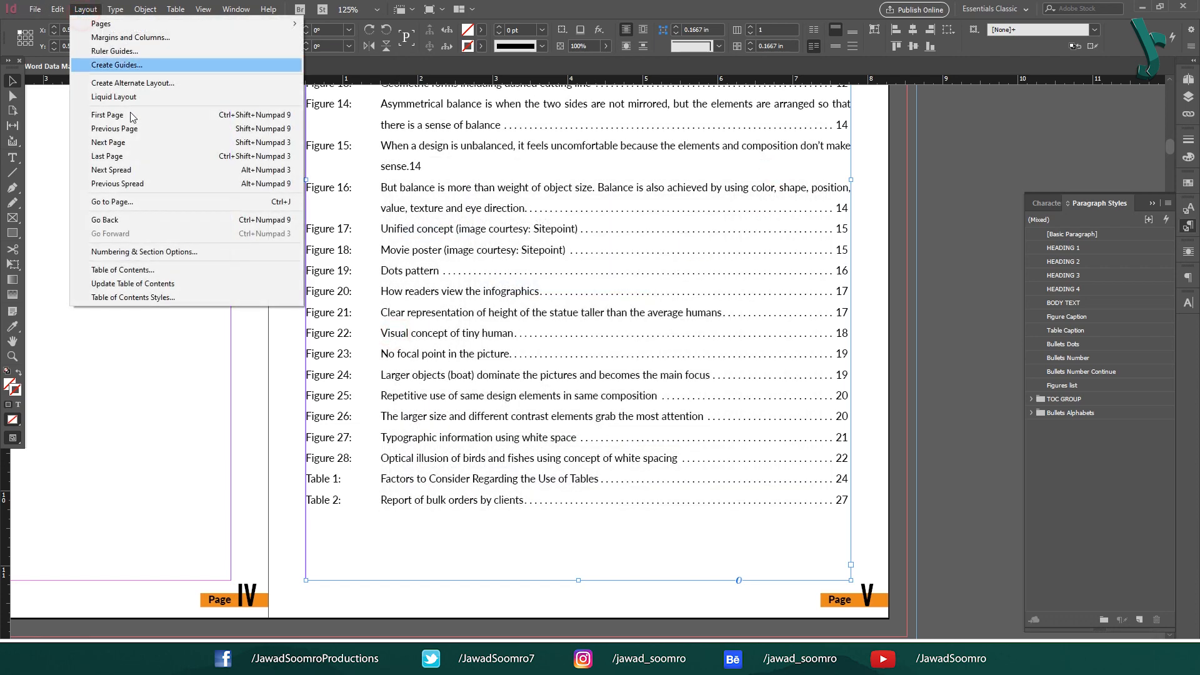
{"action": "left_click", "coordinate": [109, 285]}
{"action": "left_click", "coordinate": [702, 351]}
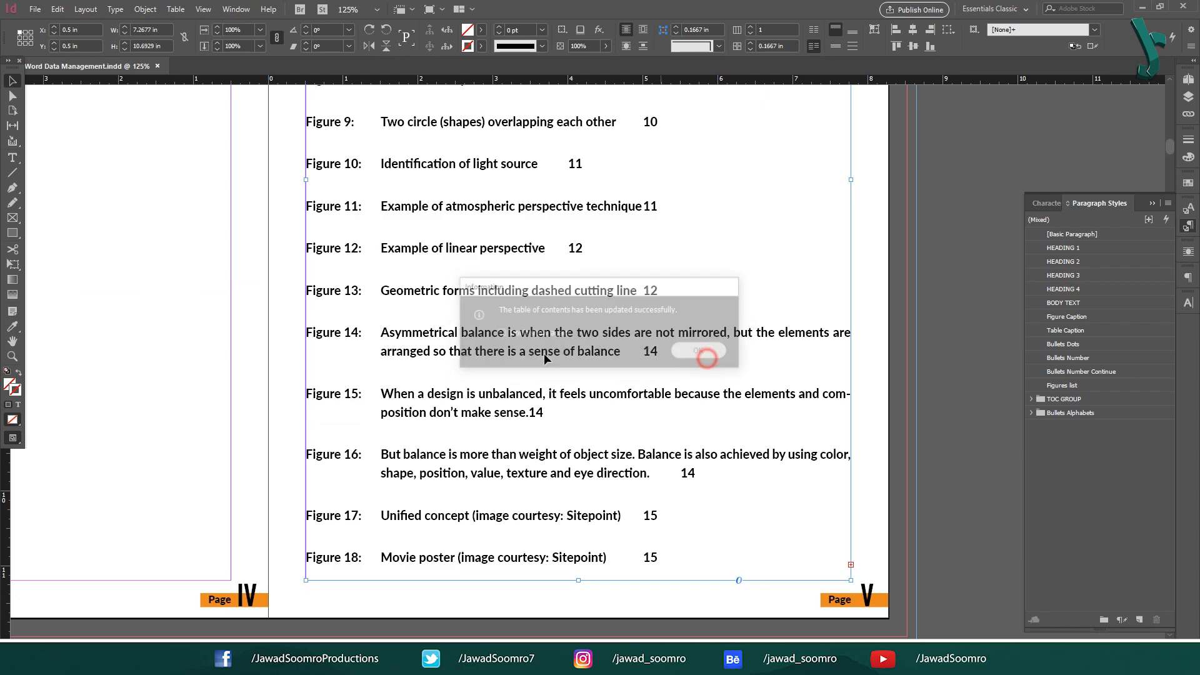
Restyle the regenerated list, using Figures list for the figure entries and HEADING 1 for the title.
{"action": "scroll", "coordinate": [544, 354], "scroll_direction": "up", "scroll_amount": 5}
{"action": "left_click", "coordinate": [357, 219]}
{"action": "scroll", "coordinate": [629, 509], "scroll_direction": "down", "scroll_amount": 9}
Insert a tab before Figure 15's page number to align it with a dot leader, and check the whole list.
{"action": "double_click", "coordinate": [338, 324]}
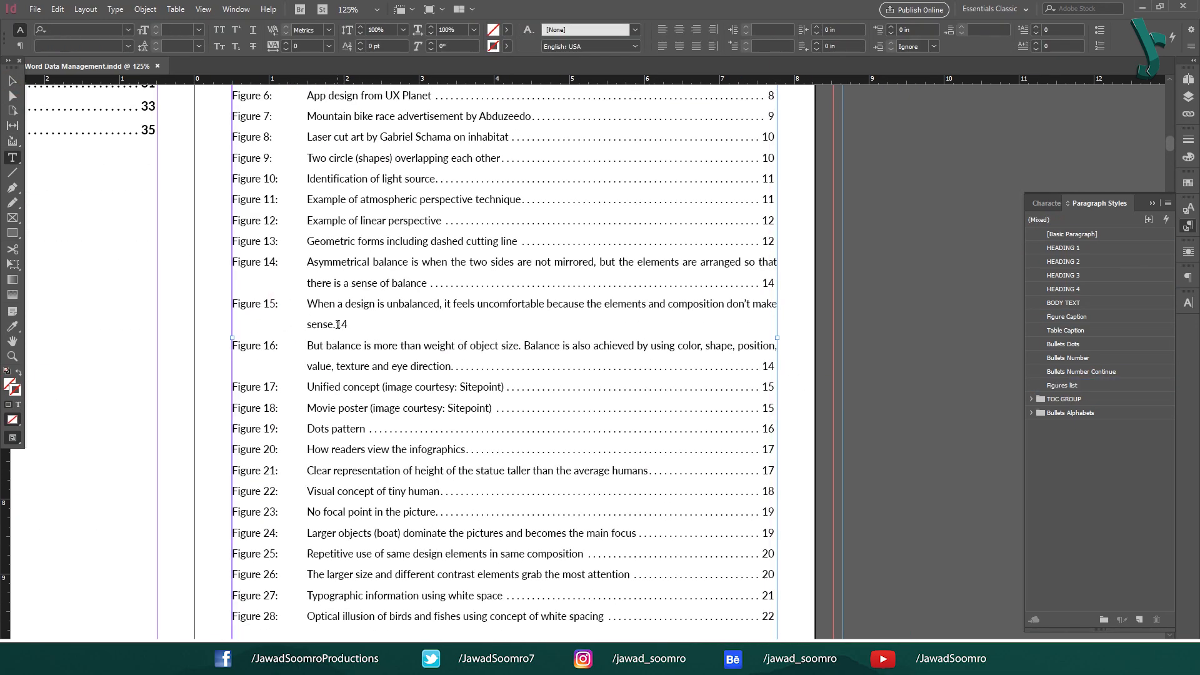
{"action": "key", "text": "Tab"}
{"action": "scroll", "coordinate": [504, 405], "scroll_direction": "down", "scroll_amount": 3}
{"action": "scroll", "coordinate": [504, 404], "scroll_direction": "up", "scroll_amount": 12}
{"action": "scroll", "coordinate": [504, 405], "scroll_direction": "down", "scroll_amount": 7}
{"action": "scroll", "coordinate": [503, 405], "scroll_direction": "down", "scroll_amount": 3}
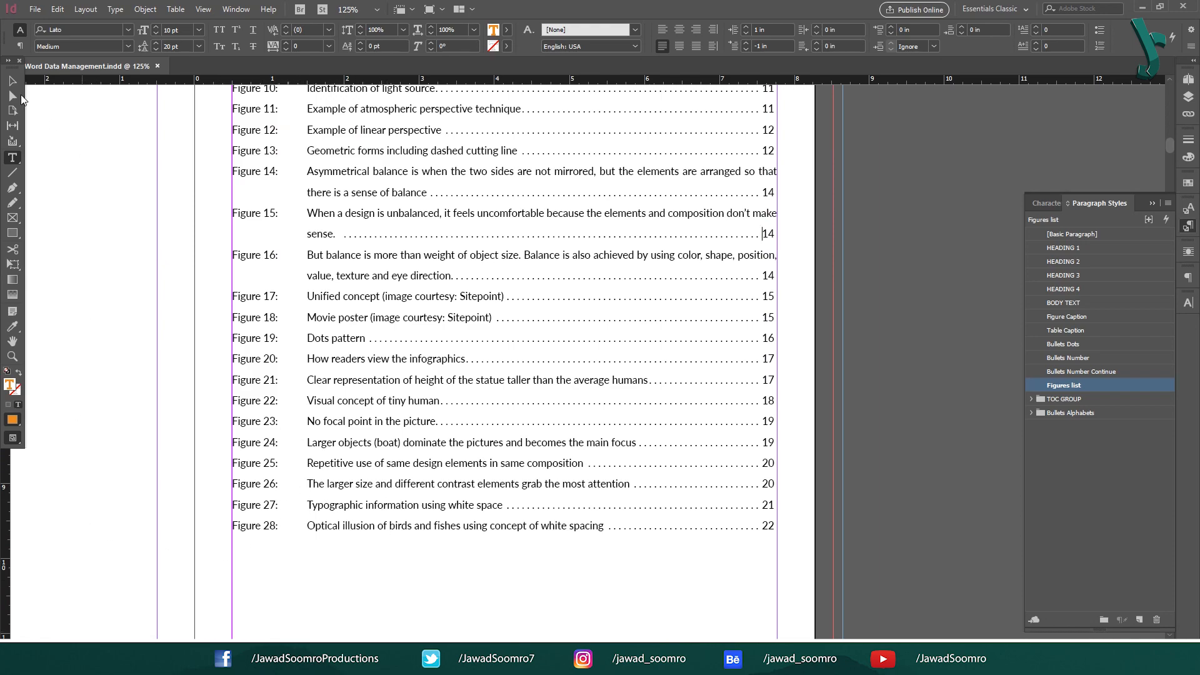
{"action": "left_click", "coordinate": [11, 80]}
{"action": "key", "text": "ctrl+minus"}
{"action": "key", "text": "ctrl+minus"}
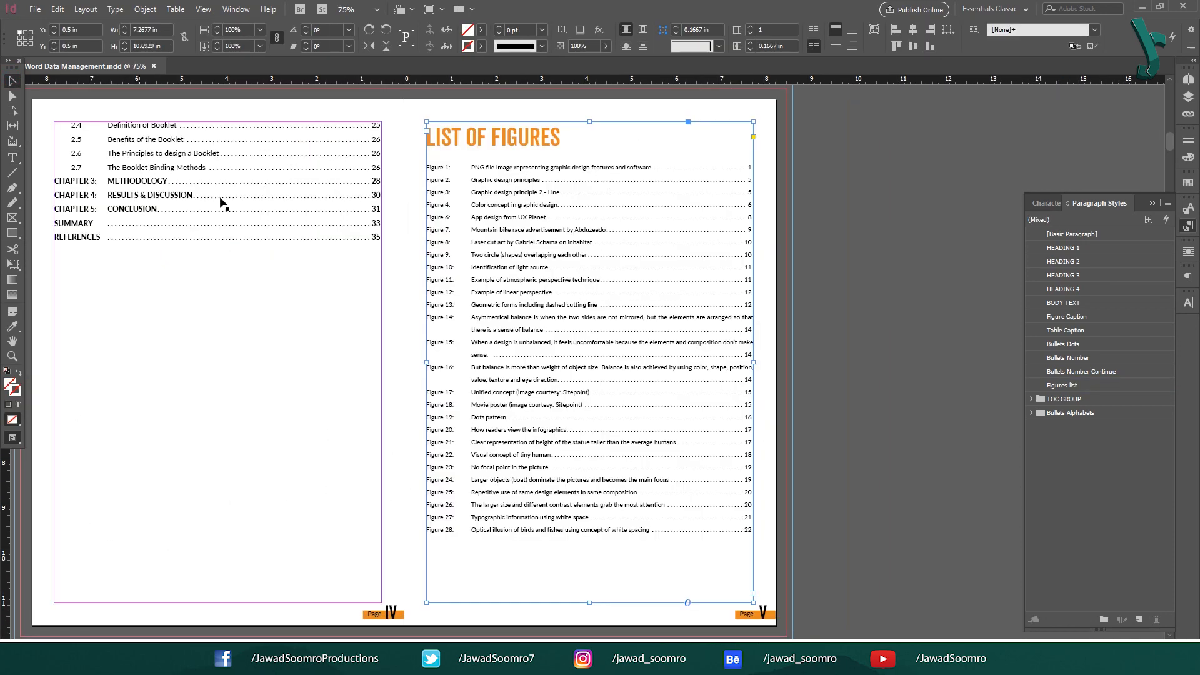
Create a table of contents style named List of Tables with the title "List of Tables", including the Table Caption paragraph style.
{"action": "key", "text": "alt+Page_Down"}
{"action": "left_click", "coordinate": [86, 9]}
{"action": "left_click", "coordinate": [122, 300]}
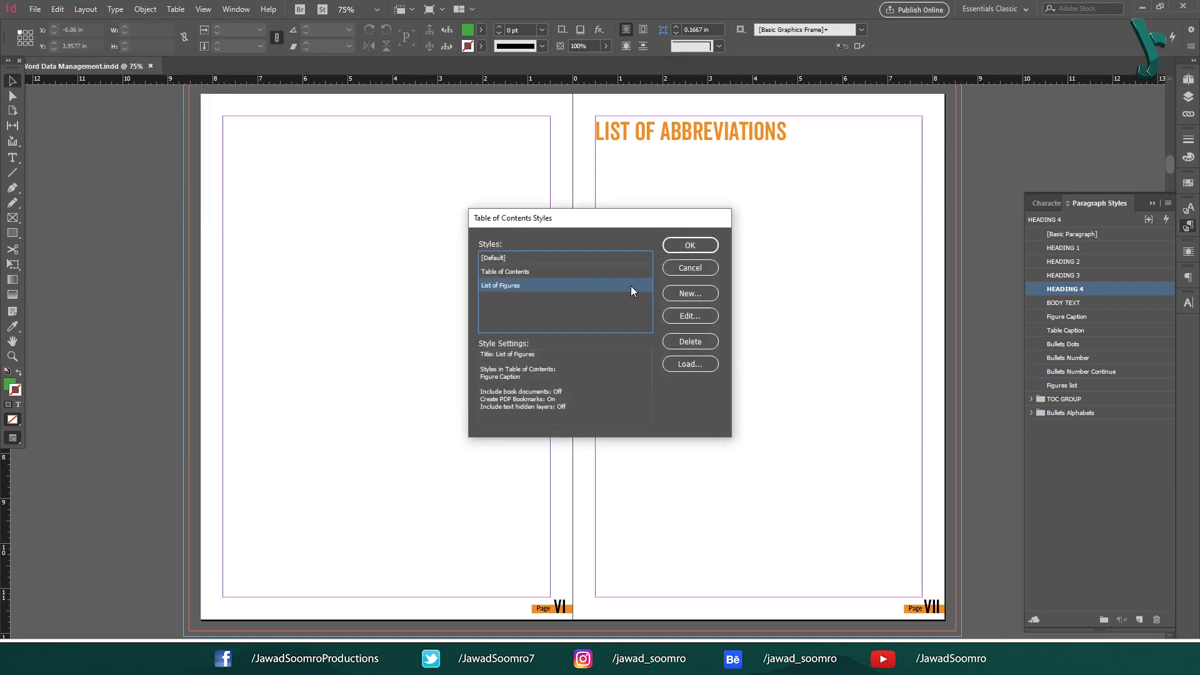
{"action": "left_click", "coordinate": [690, 294]}
{"action": "type", "text": "List of Tables"}
{"action": "key", "text": "Tab"}
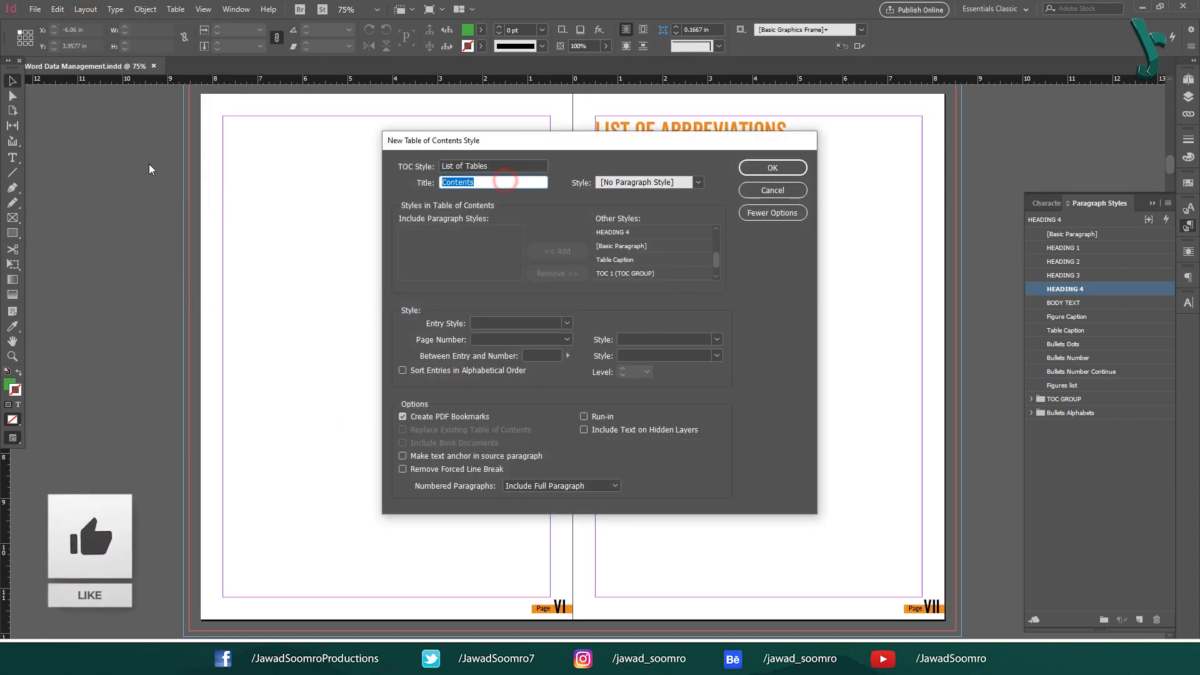
{"action": "type", "text": "List of Tables"}
{"action": "left_click", "coordinate": [615, 260]}
{"action": "left_click", "coordinate": [558, 251]}
{"action": "left_click", "coordinate": [773, 167]}
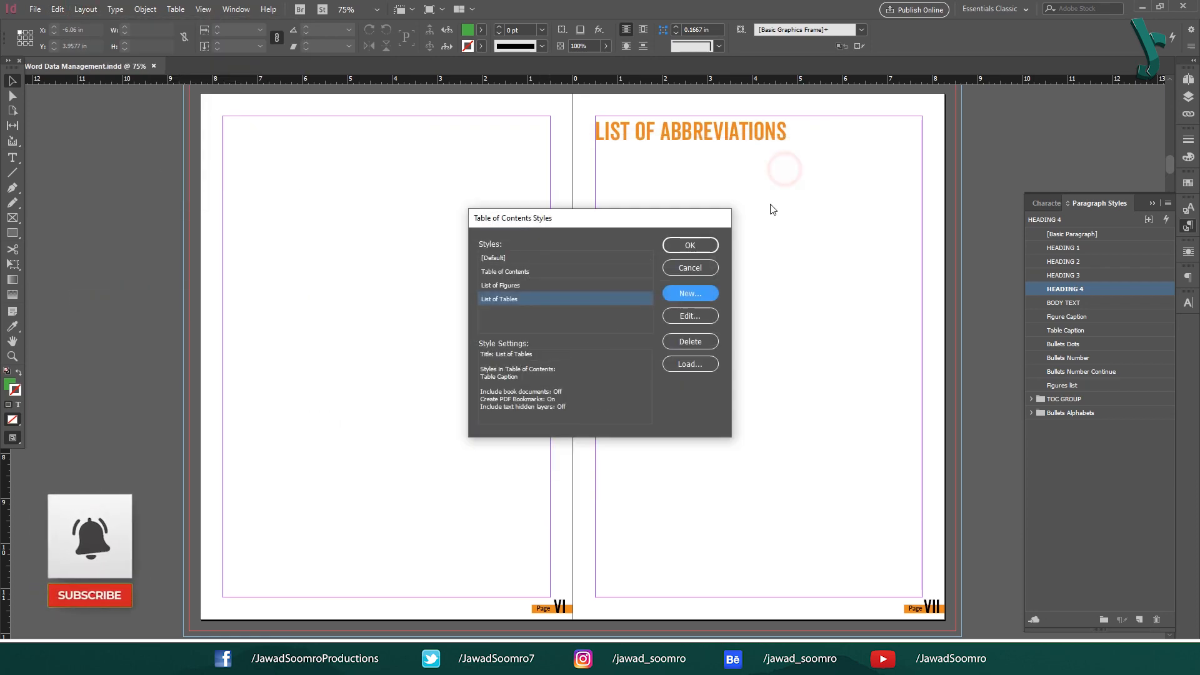
{"action": "left_click", "coordinate": [702, 243]}
Generate the list of tables from the new style and place it in the text area of page VI.
{"action": "left_click", "coordinate": [79, 10]}
{"action": "left_click", "coordinate": [122, 269]}
{"action": "left_click", "coordinate": [770, 167]}
{"action": "left_click", "coordinate": [228, 116]}
Apply the Figures list paragraph style to both table entries and HEADING 1 to the "List of Tables" title.
{"action": "double_click", "coordinate": [421, 180]}
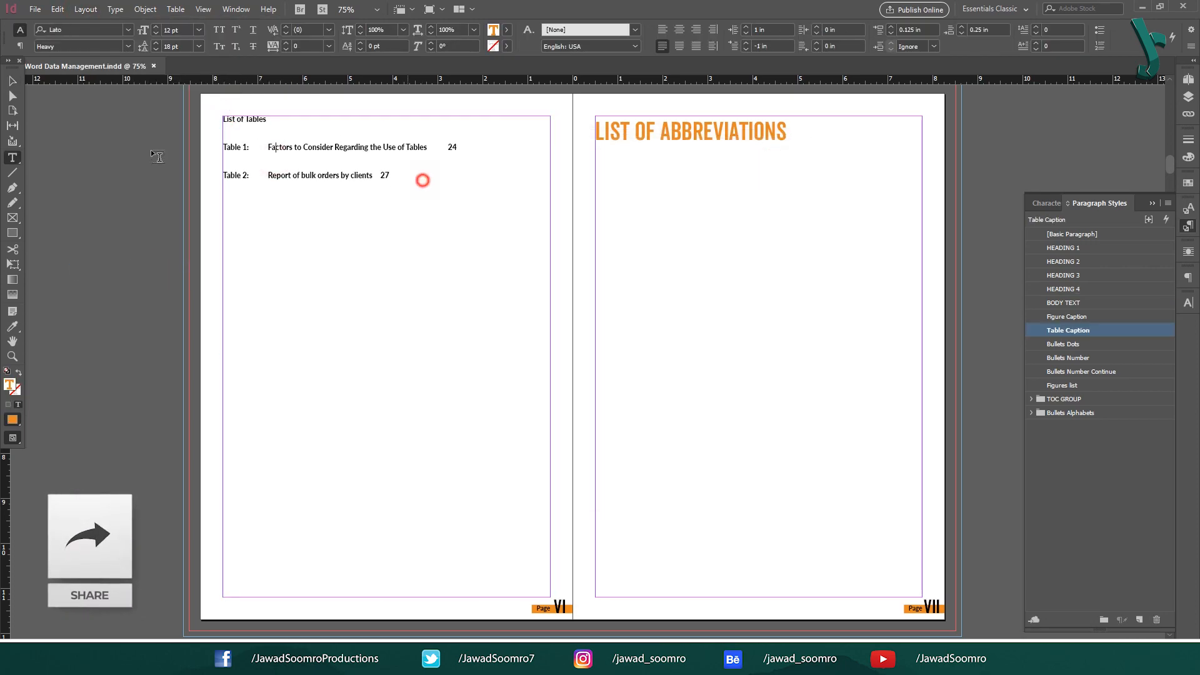
{"action": "left_click_drag", "start_coordinate": [220, 147], "coordinate": [391, 178]}
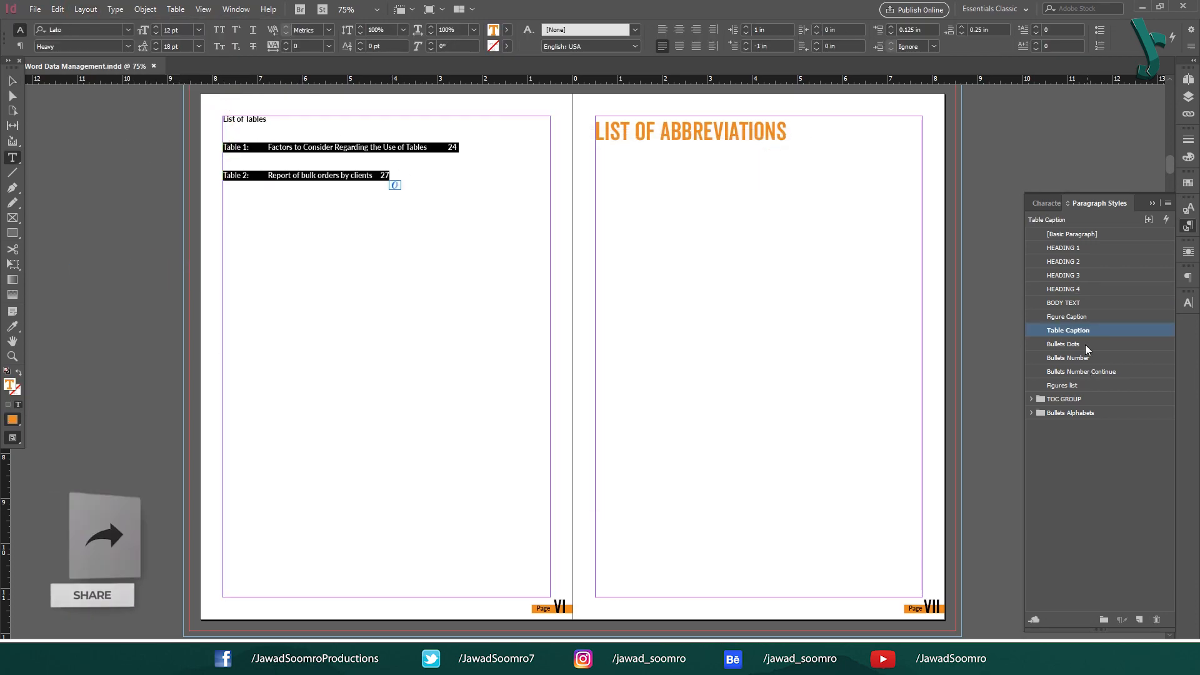
{"action": "left_click", "coordinate": [1089, 386]}
{"action": "left_click", "coordinate": [243, 119]}
{"action": "left_click", "coordinate": [1091, 249]}
{"action": "key", "text": "Escape"}
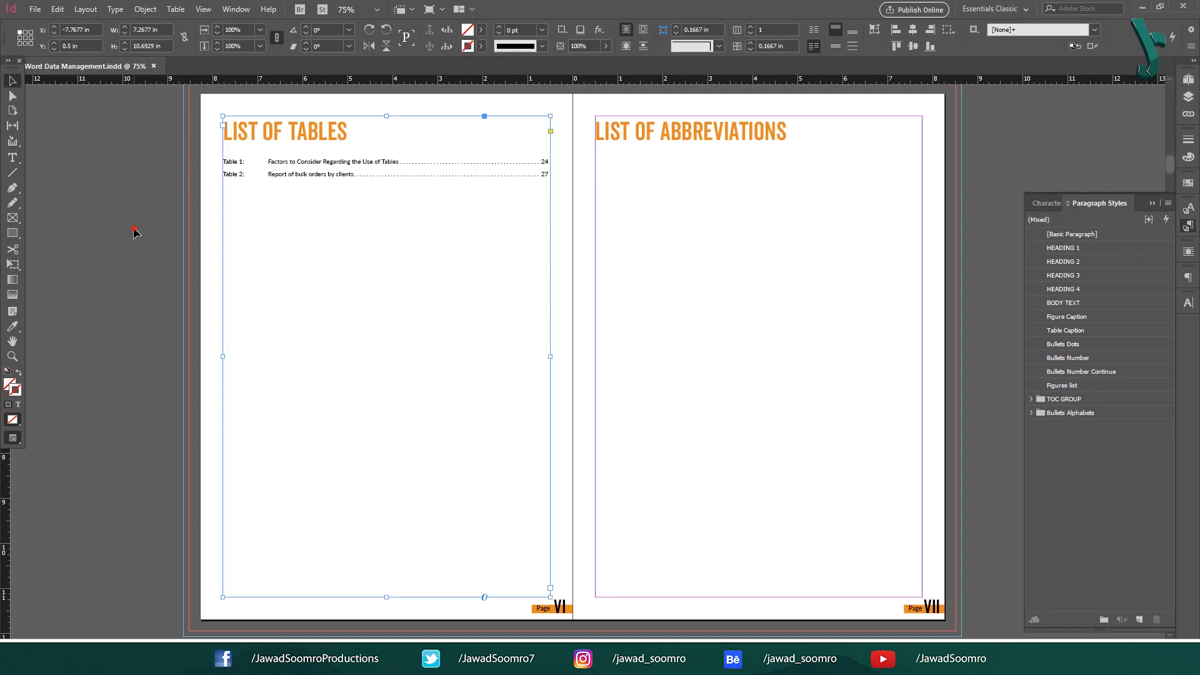
Review the front-matter pages from the table of contents through the lists of figures, tables and abbreviations.
{"action": "left_click", "coordinate": [134, 232]}
{"action": "scroll", "coordinate": [798, 201], "scroll_direction": "up", "scroll_amount": 20}
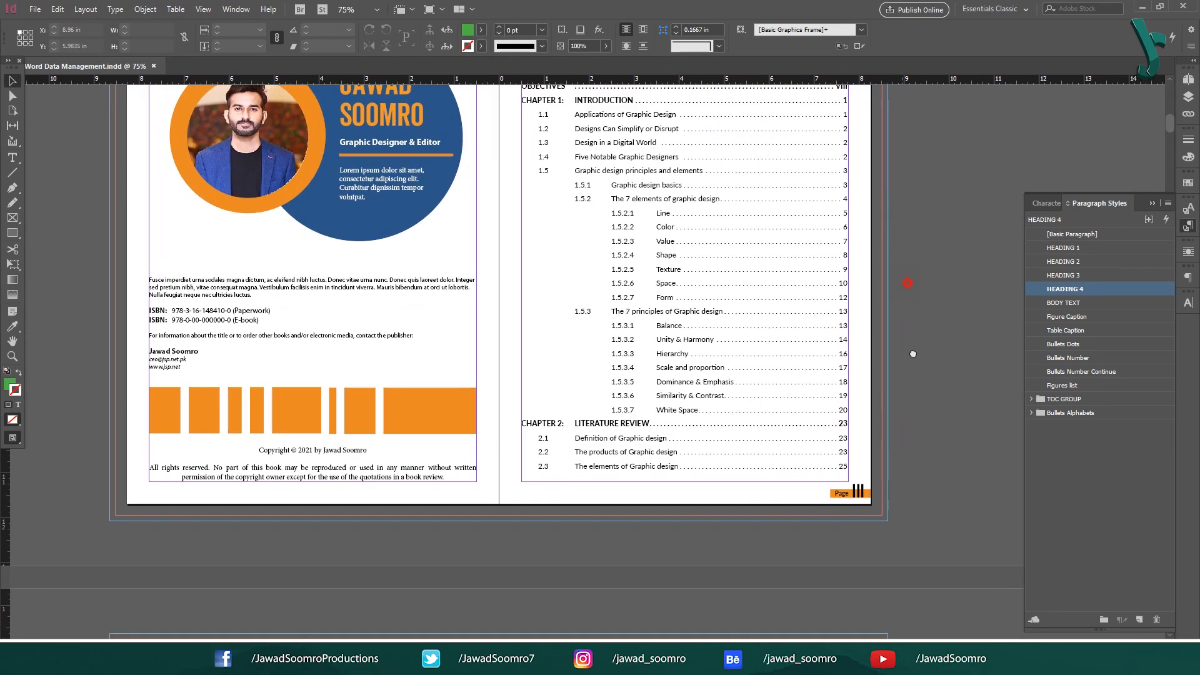
{"action": "left_click_drag", "start_coordinate": [913, 354], "coordinate": [926, 542]}
{"action": "left_click_drag", "start_coordinate": [448, 493], "coordinate": [448, 190]}
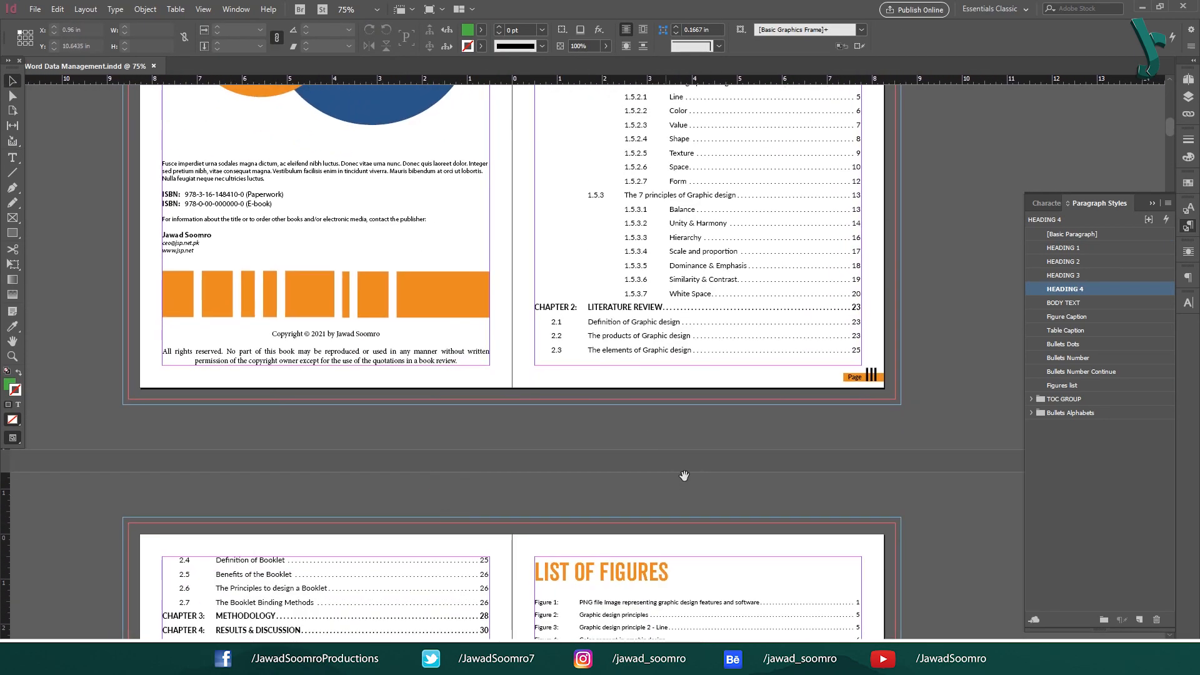
{"action": "left_click_drag", "start_coordinate": [686, 489], "coordinate": [712, 110]}
{"action": "left_click_drag", "start_coordinate": [712, 542], "coordinate": [709, 110]}
{"action": "left_click_drag", "start_coordinate": [703, 429], "coordinate": [723, 294]}
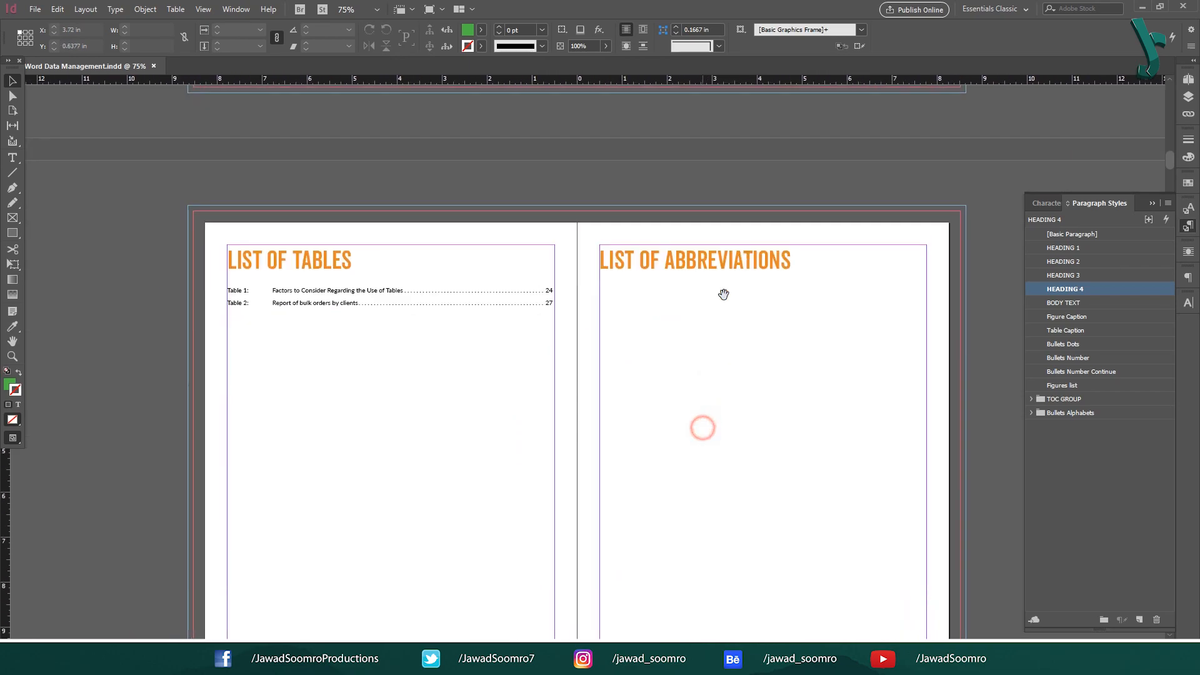
{"action": "scroll", "coordinate": [857, 300], "scroll_direction": "up", "scroll_amount": 15}
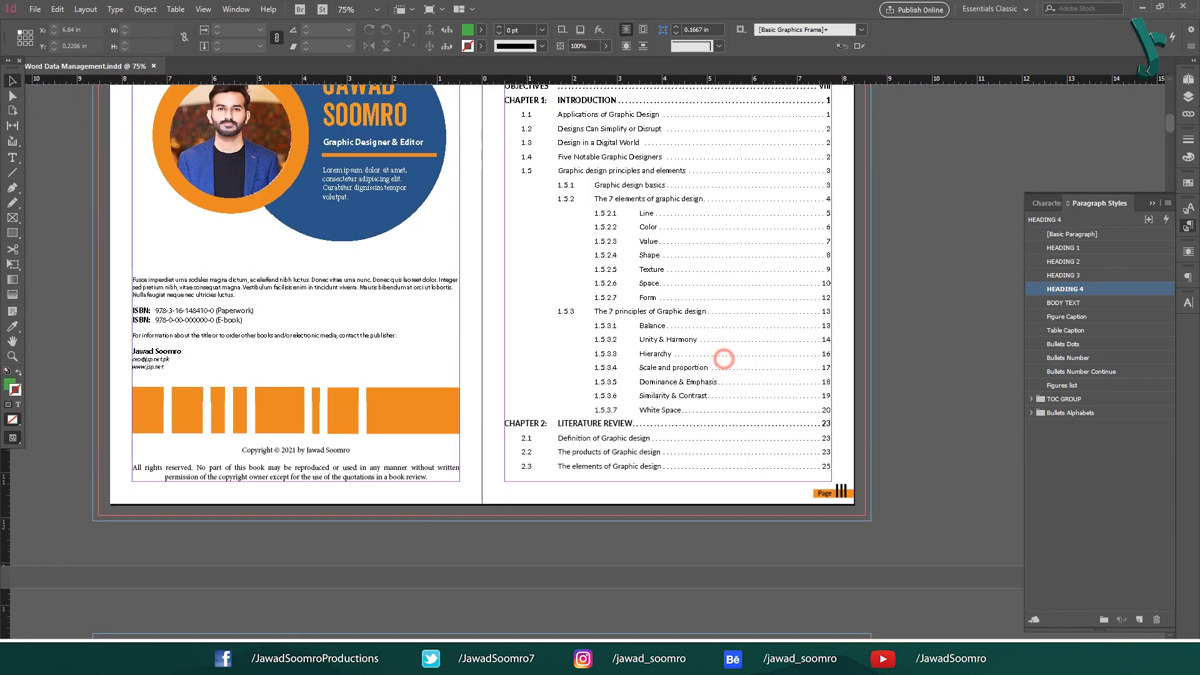
{"action": "left_click_drag", "start_coordinate": [737, 235], "coordinate": [692, 402]}
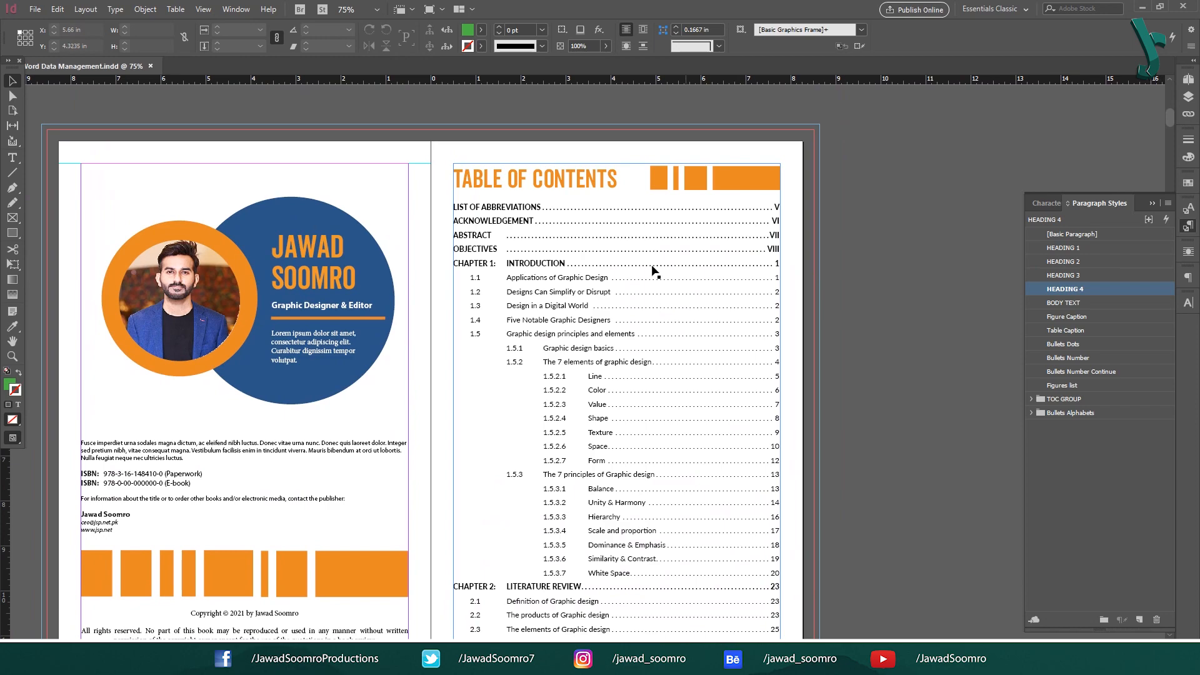
{"action": "left_click_drag", "start_coordinate": [638, 370], "coordinate": [734, 311]}
Update the table of contents on page III to refresh its entries and page numbers.
{"action": "left_click", "coordinate": [677, 245]}
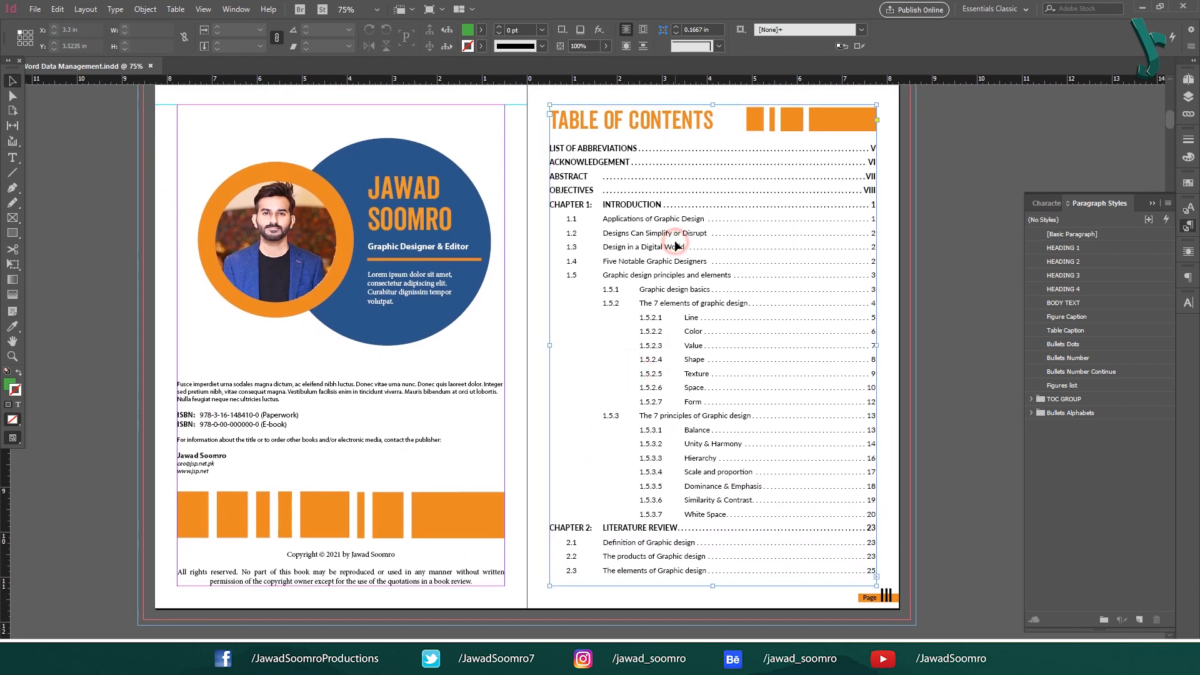
{"action": "key", "text": "ctrl+minus"}
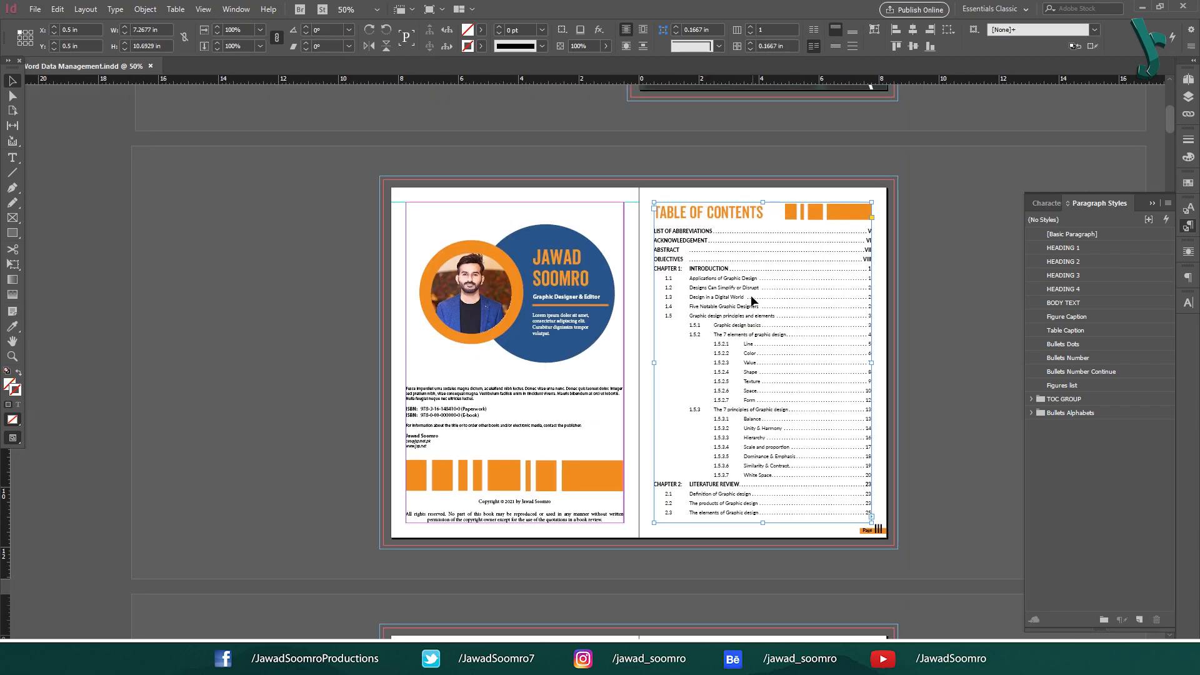
{"action": "left_click", "coordinate": [93, 10]}
{"action": "left_click", "coordinate": [119, 281]}
{"action": "left_click", "coordinate": [701, 348]}
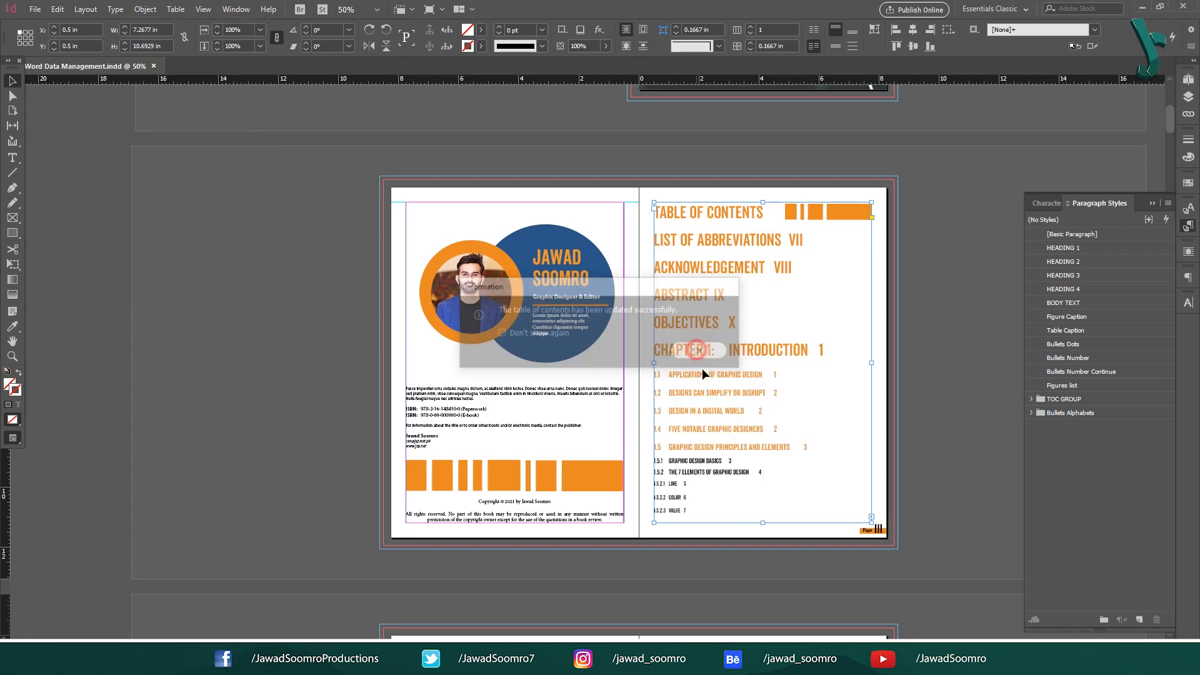
Apply the TOC 1 paragraph style to the entries from List of Abbreviations through Chapter 1: Introduction.
{"action": "left_click_drag", "start_coordinate": [854, 346], "coordinate": [654, 238]}
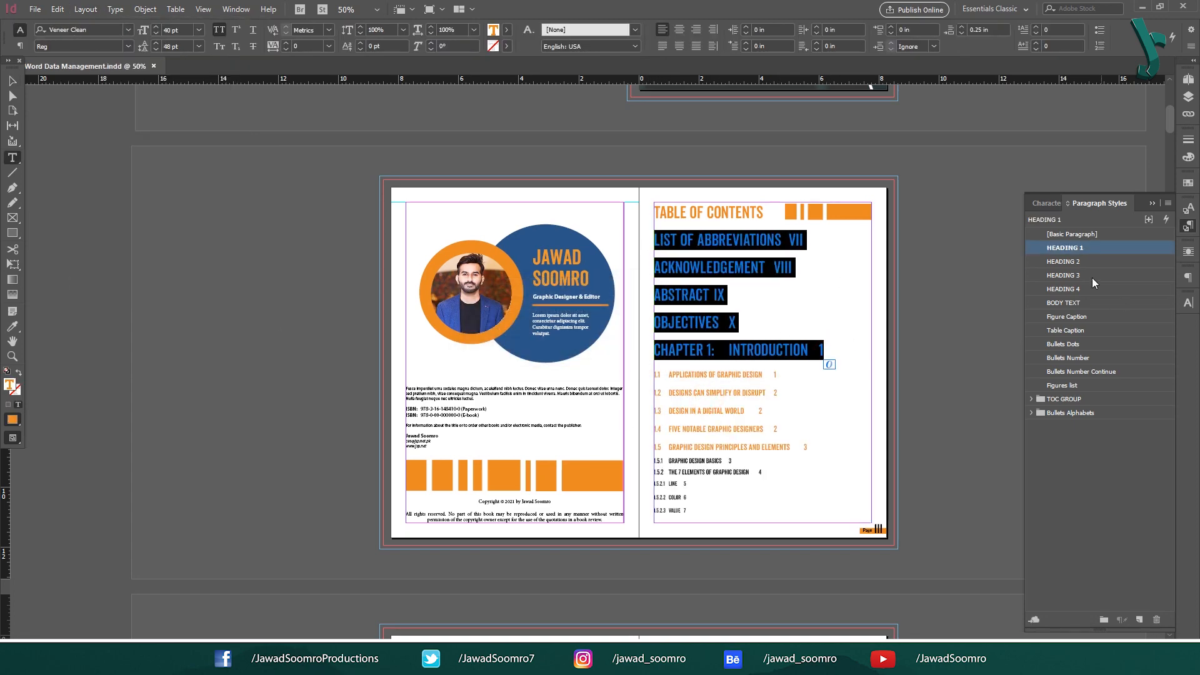
{"action": "left_click", "coordinate": [1031, 398]}
{"action": "left_click", "coordinate": [1066, 412]}
{"action": "left_click", "coordinate": [691, 257]}
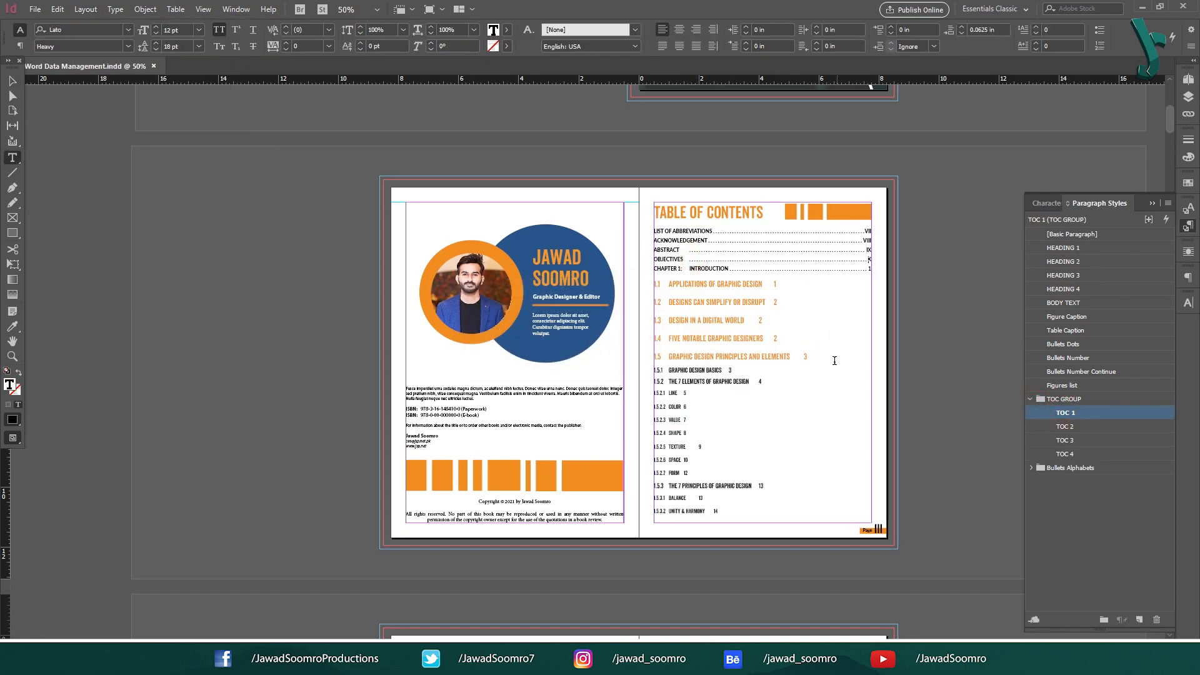
Apply the TOC 2 paragraph style to entries 1.1 to 1.5 and TOC 3 to entries 1.5.1 and 1.5.2.
{"action": "left_click_drag", "start_coordinate": [812, 356], "coordinate": [655, 284]}
{"action": "left_click", "coordinate": [1093, 429]}
{"action": "left_click_drag", "start_coordinate": [706, 338], "coordinate": [662, 327]}
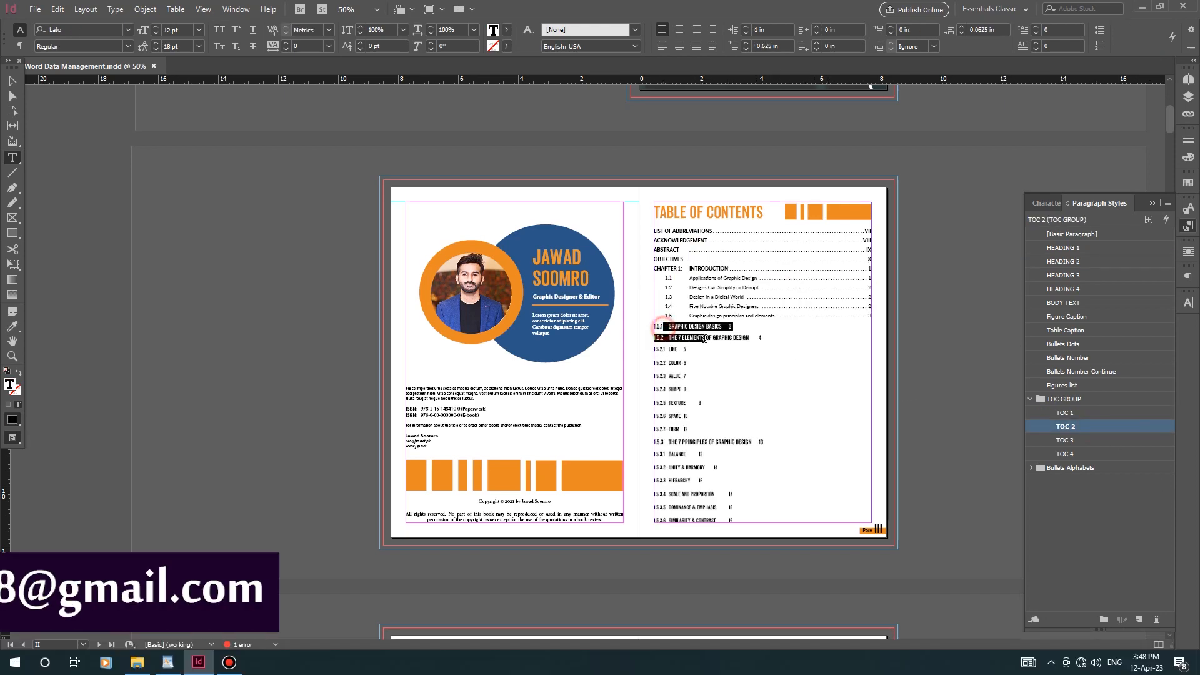
{"action": "left_click", "coordinate": [1095, 442]}
Apply the TOC 4 paragraph style to the subentries of 1.5.2 and 1.5.3, and TOC 3 to entry 1.5.3.
{"action": "left_click_drag", "start_coordinate": [700, 432], "coordinate": [654, 344]}
{"action": "left_click", "coordinate": [1080, 453]}
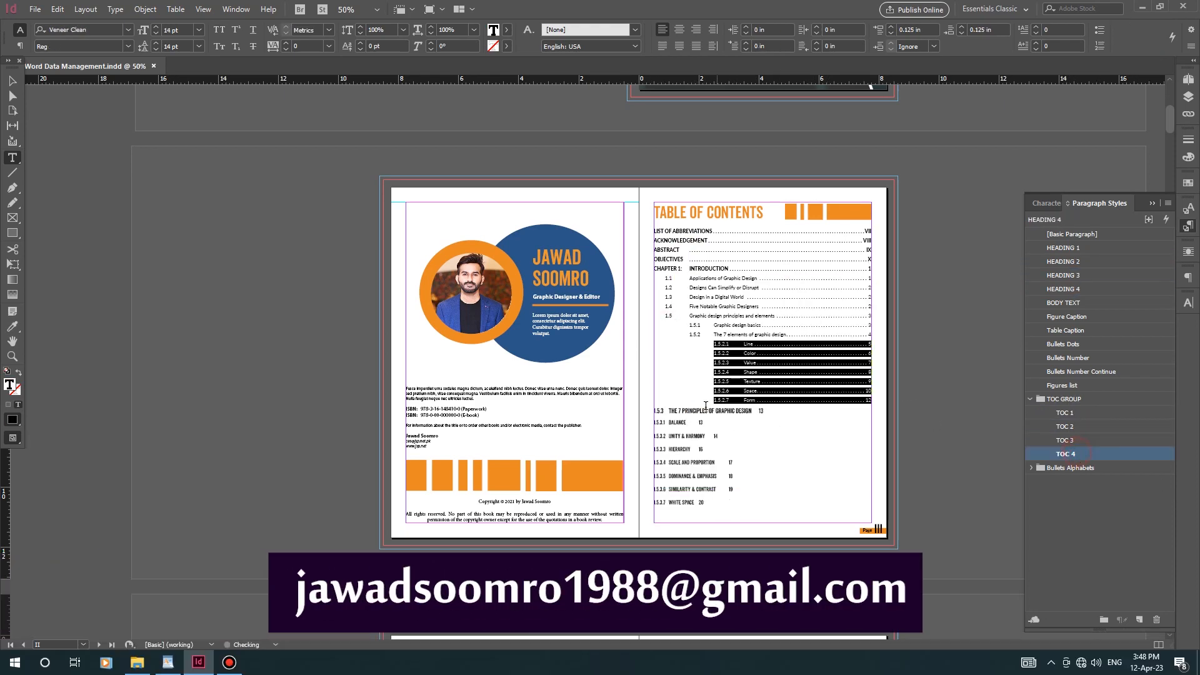
{"action": "left_click", "coordinate": [665, 410]}
{"action": "left_click", "coordinate": [1065, 440]}
{"action": "left_click_drag", "start_coordinate": [705, 501], "coordinate": [638, 433]}
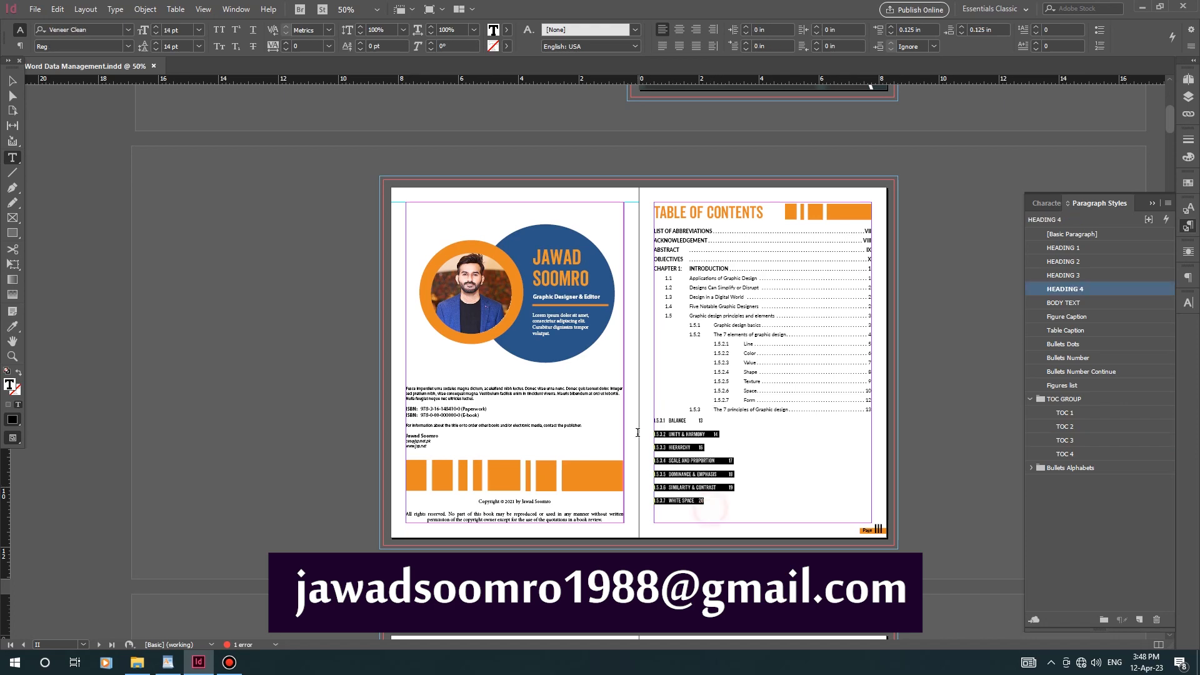
{"action": "left_click", "coordinate": [1068, 454]}
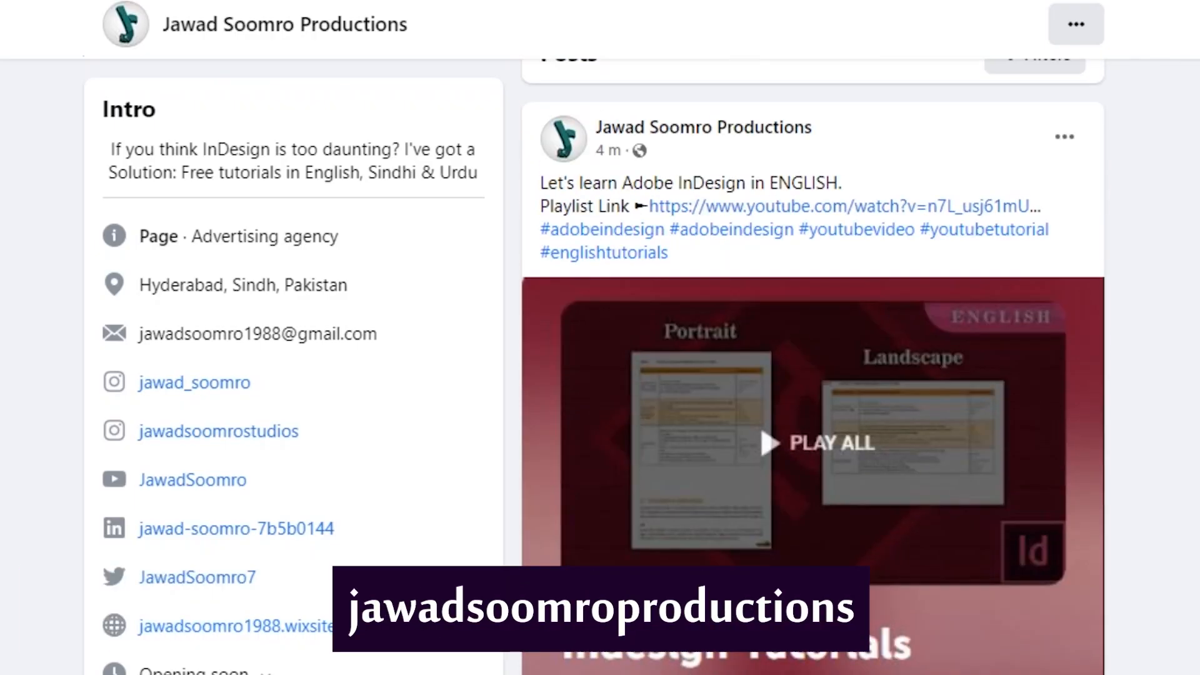
{"action": "scroll", "coordinate": [600, 337], "scroll_direction": "up", "scroll_amount": 10}
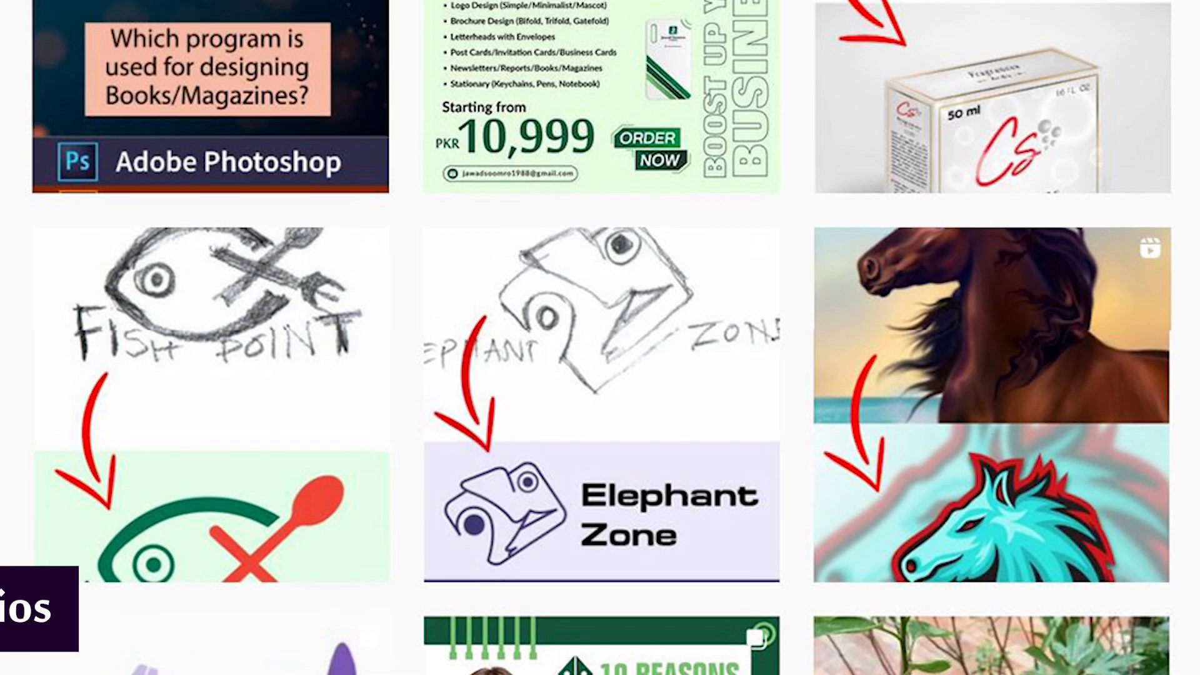
{"action": "scroll", "coordinate": [600, 338], "scroll_direction": "up", "scroll_amount": 5}
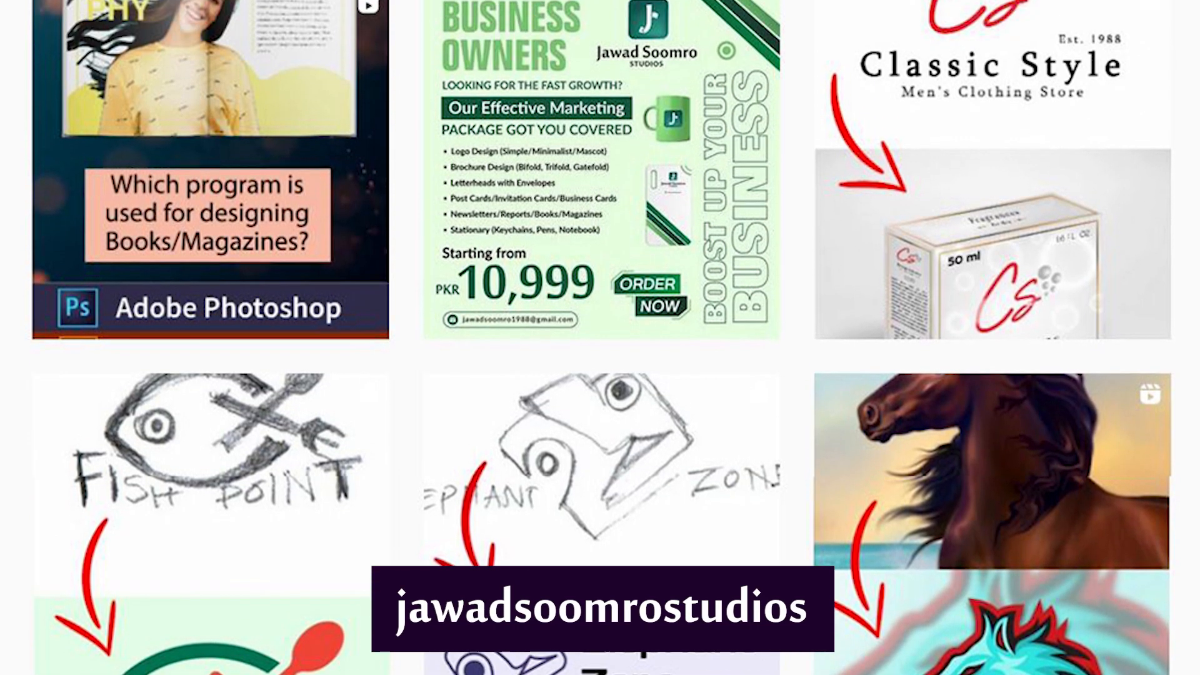
{"action": "scroll", "coordinate": [600, 338], "scroll_direction": "up", "scroll_amount": 5}
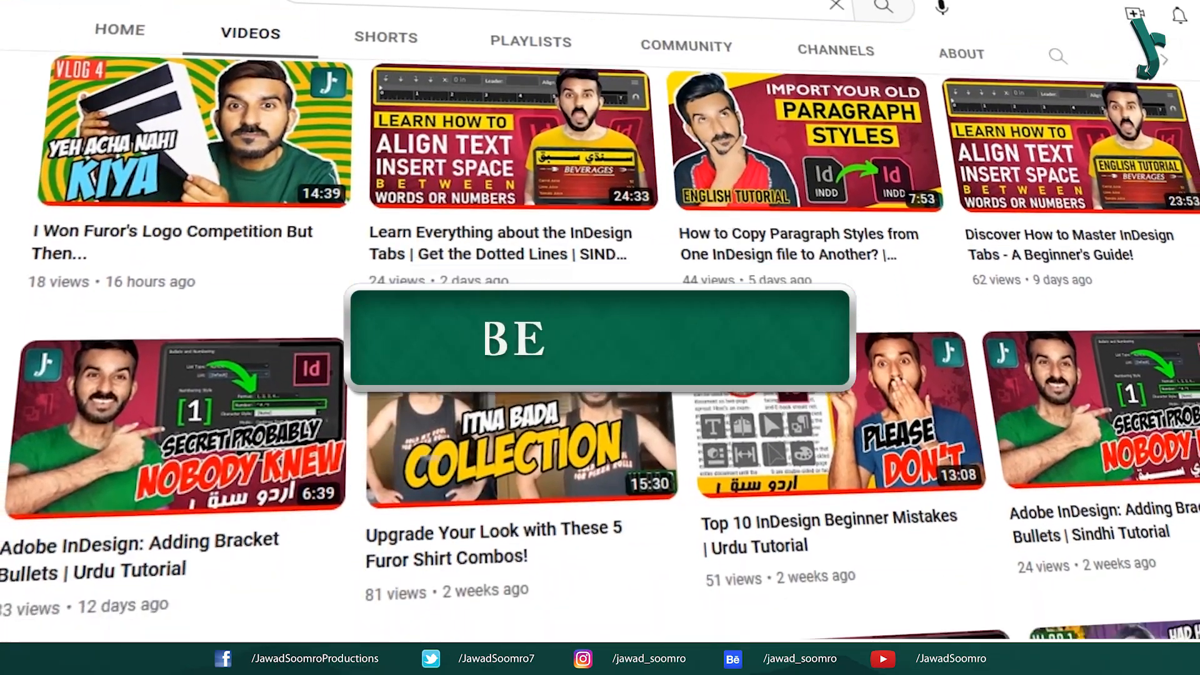
{"action": "scroll", "coordinate": [678, 437], "scroll_direction": "down", "scroll_amount": 20}
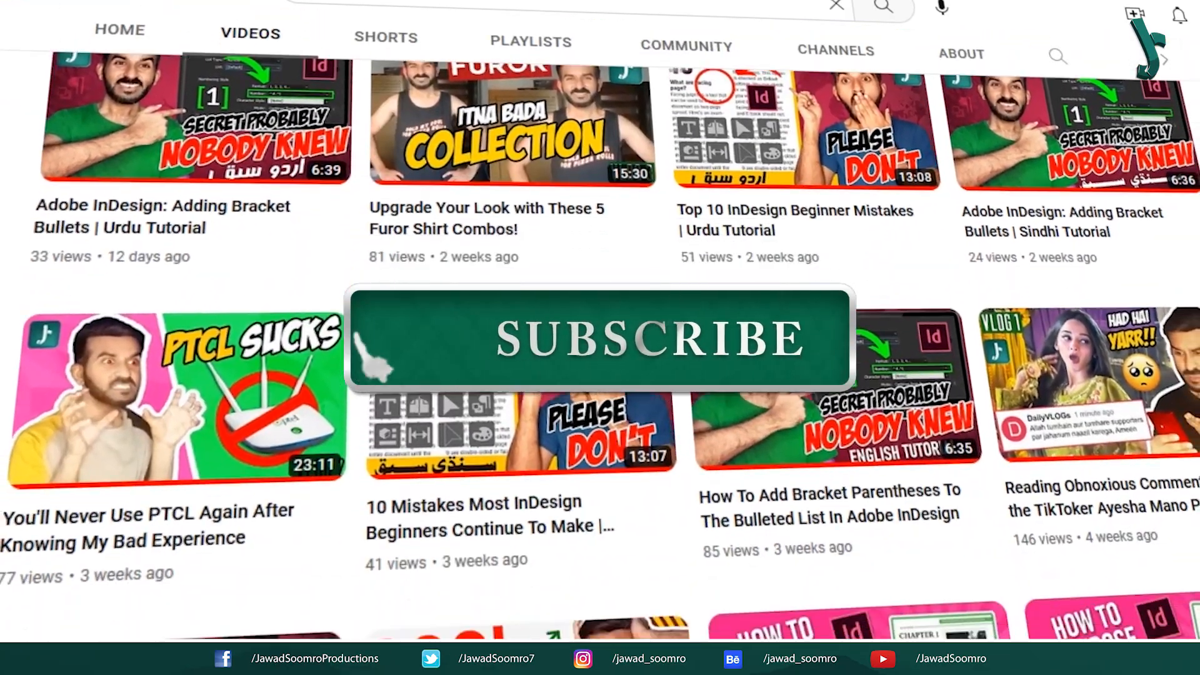
{"action": "scroll", "coordinate": [679, 437], "scroll_direction": "down", "scroll_amount": 20}
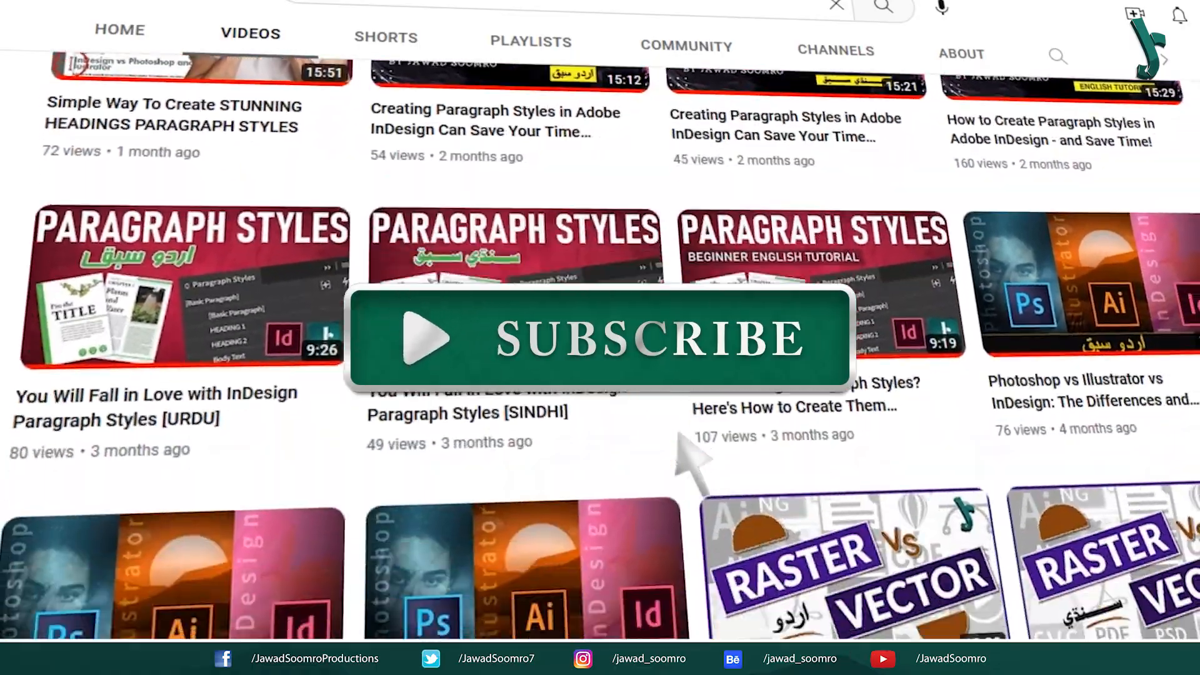
{"action": "scroll", "coordinate": [678, 441], "scroll_direction": "down", "scroll_amount": 20}
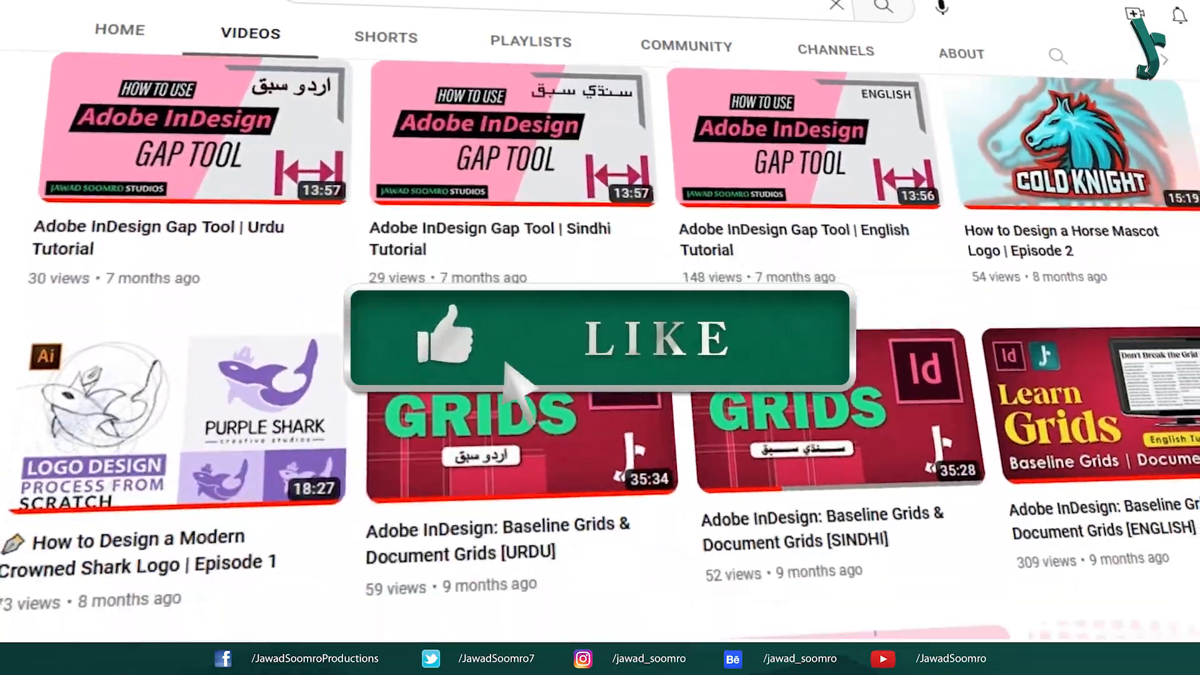
{"action": "scroll", "coordinate": [600, 375], "scroll_direction": "down", "scroll_amount": 20}
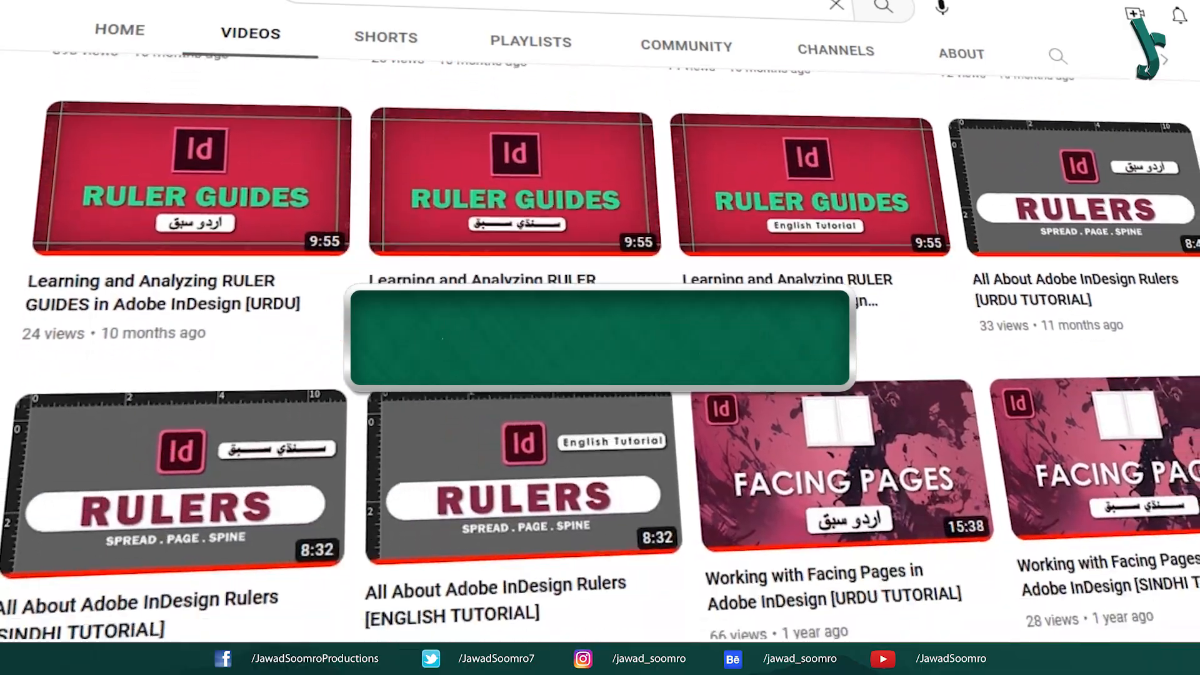
{"action": "scroll", "coordinate": [635, 614], "scroll_direction": "down", "scroll_amount": 10}
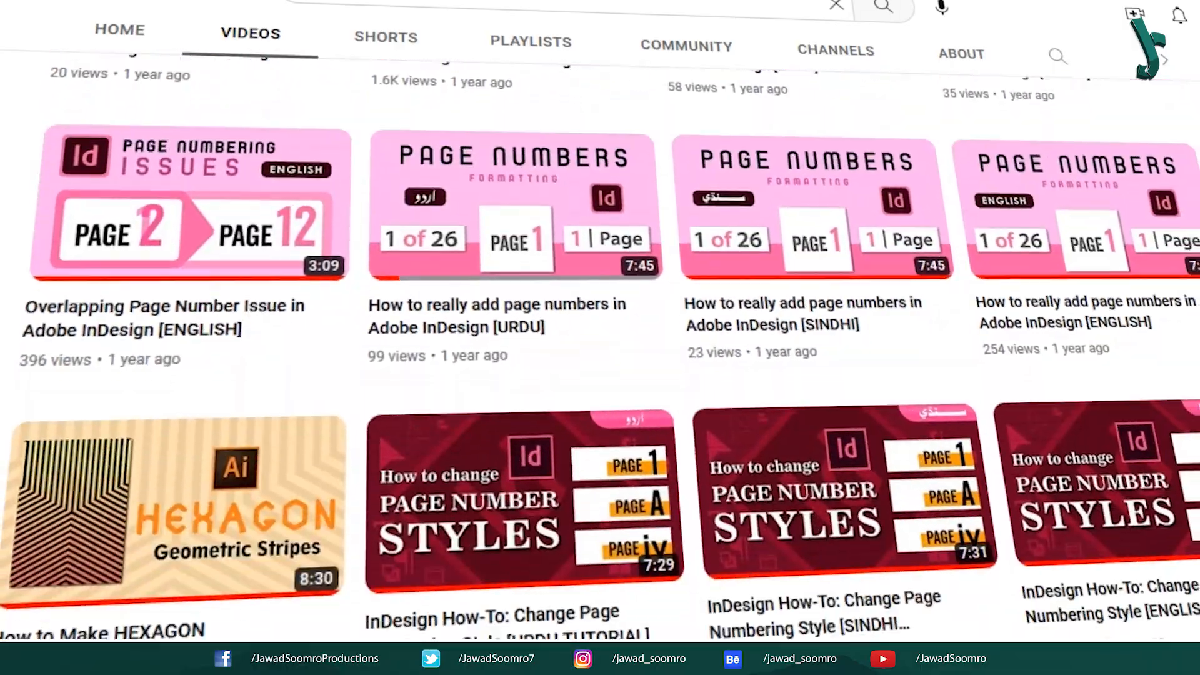